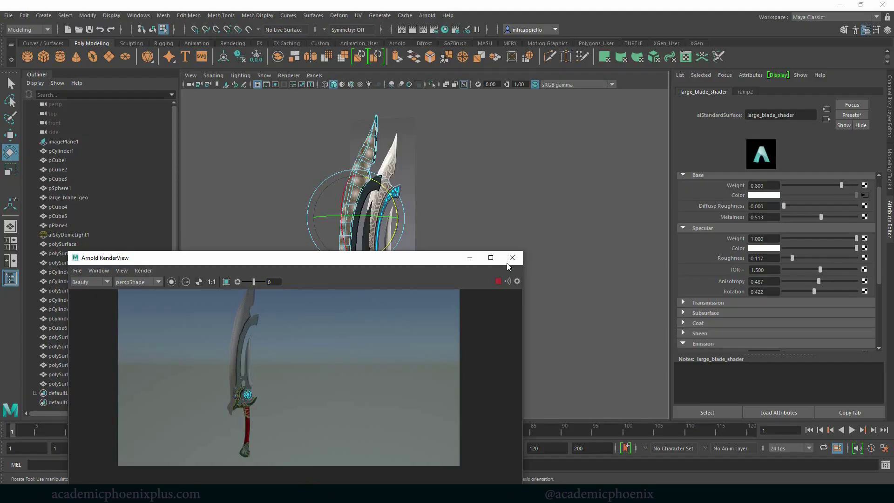
Step: Close the render view, select large_blade_geo in Object Mode, and reframe the swords from a new angle
{"action": "left_click", "coordinate": [512, 258]}
{"action": "left_click", "coordinate": [469, 237]}
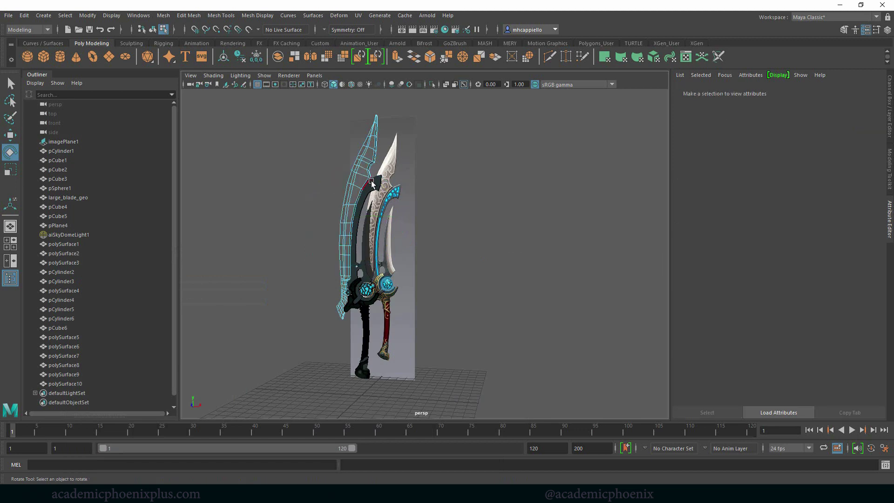
{"action": "right_click_drag", "start_coordinate": [361, 180], "coordinate": [409, 167]}
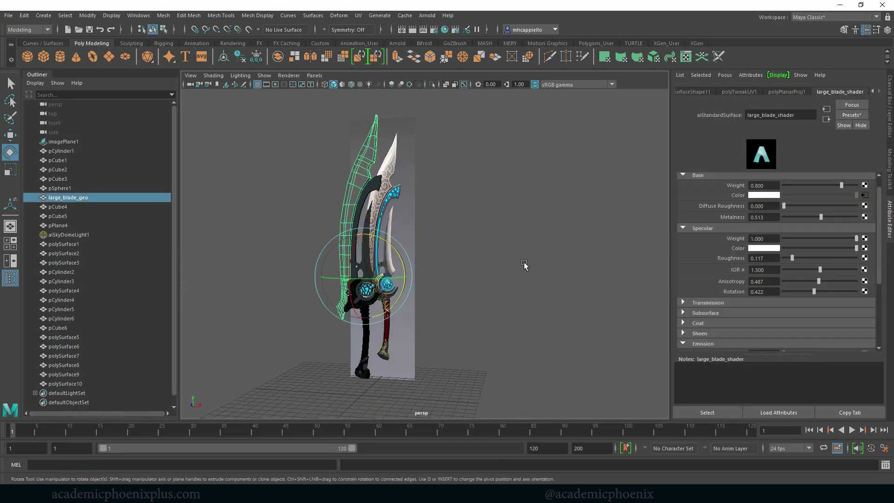
{"action": "left_click_drag", "start_coordinate": [514, 273], "coordinate": [555, 262], "text": "alt"}
{"action": "right_click_drag", "start_coordinate": [470, 252], "coordinate": [533, 253], "text": "alt"}
{"action": "middle_click_drag", "start_coordinate": [388, 190], "coordinate": [399, 228], "text": "alt"}
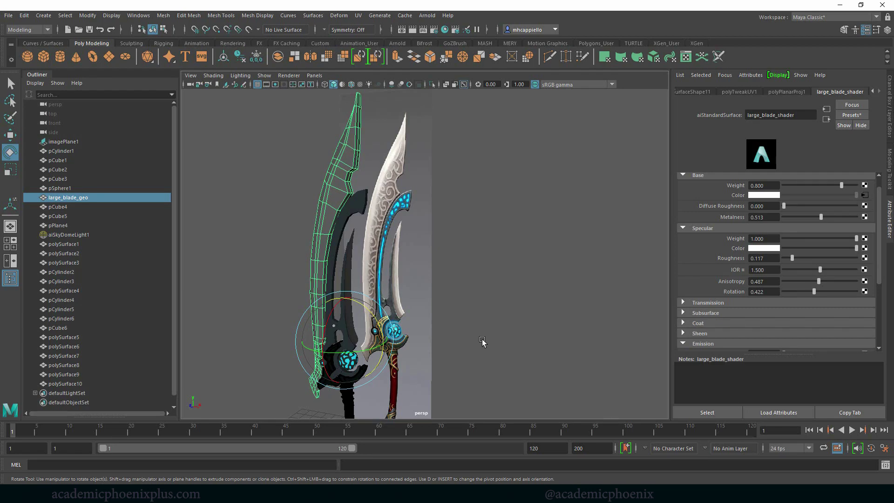
{"action": "right_click_drag", "start_coordinate": [483, 340], "coordinate": [456, 228], "text": "alt"}
{"action": "middle_click_drag", "start_coordinate": [491, 249], "coordinate": [437, 226], "text": "alt"}
{"action": "right_click_drag", "start_coordinate": [460, 233], "coordinate": [499, 242], "text": "alt"}
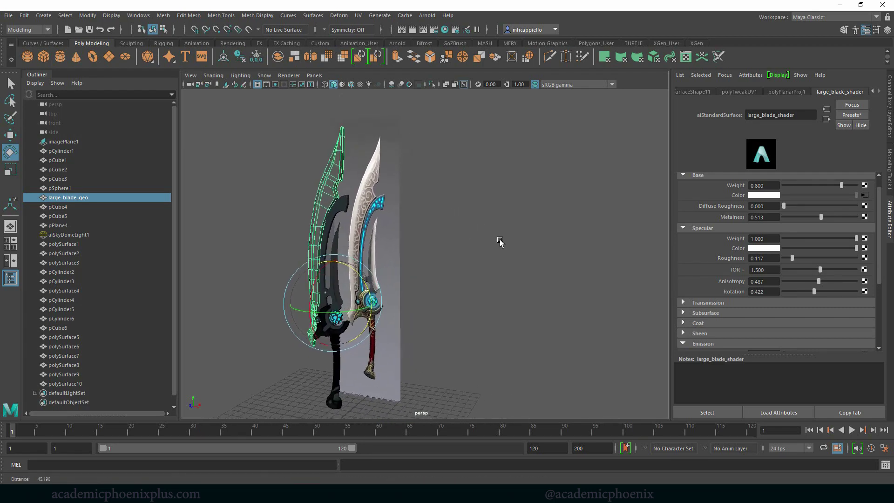
Step: Render the new view with Arnold, then close the RenderView and zoom in on the blades
{"action": "left_click", "coordinate": [427, 15]}
{"action": "left_click", "coordinate": [433, 28]}
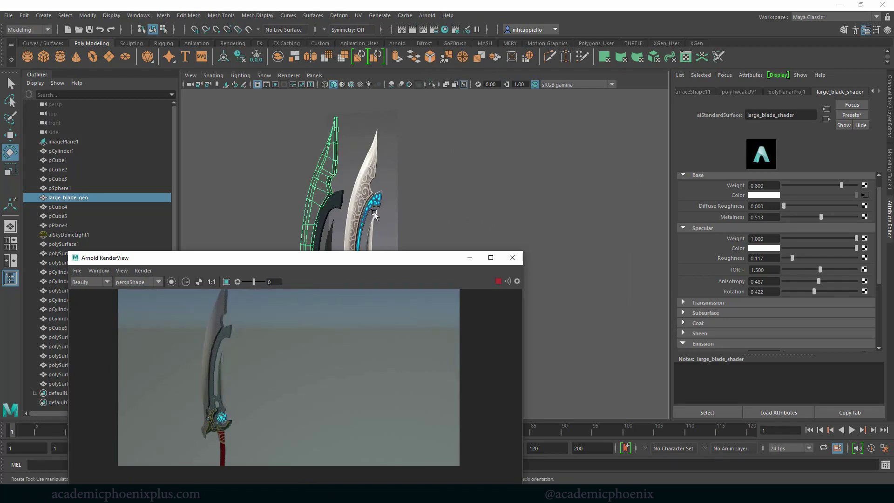
{"action": "left_click", "coordinate": [512, 257]}
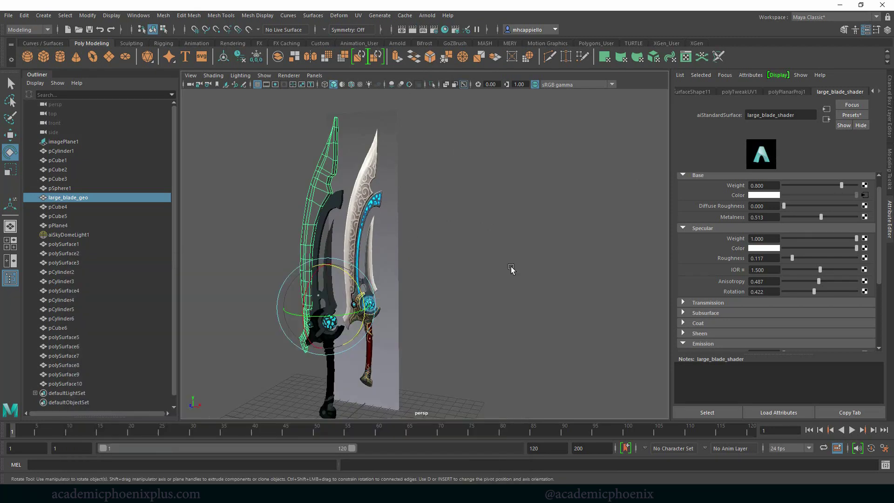
{"action": "right_click_drag", "start_coordinate": [428, 235], "coordinate": [487, 260], "text": "alt"}
Step: Open large_blade_geo's UV layout, hide the texture image, and slightly scale its UV shell
{"action": "middle_click_drag", "start_coordinate": [487, 260], "coordinate": [523, 254], "text": "alt"}
{"action": "left_click", "coordinate": [345, 177]}
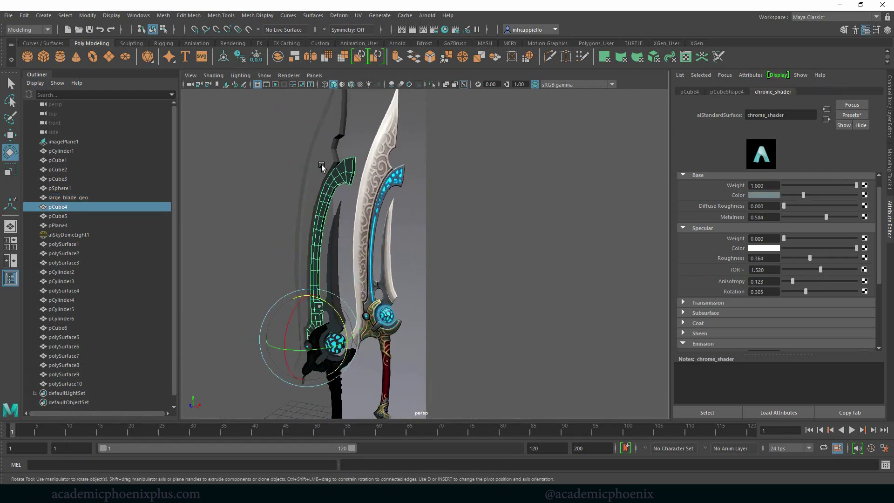
{"action": "left_click", "coordinate": [313, 209]}
{"action": "left_click", "coordinate": [357, 17]}
{"action": "left_click", "coordinate": [380, 32]}
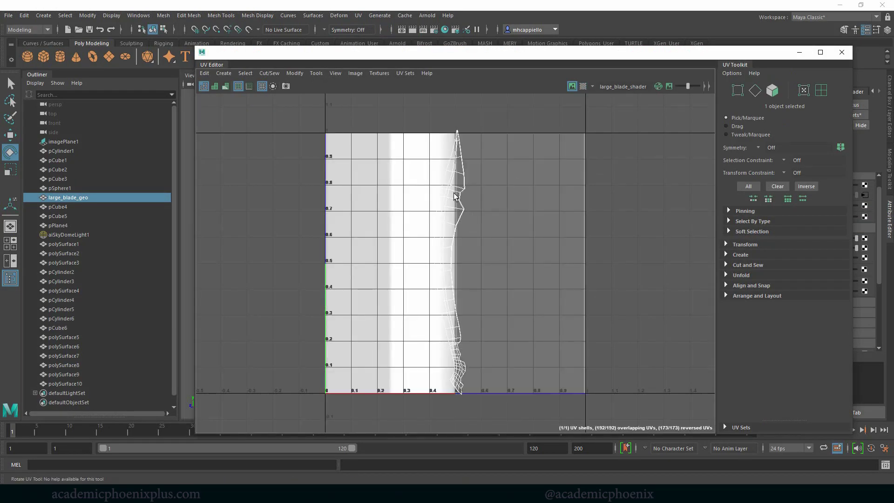
{"action": "right_click_drag", "start_coordinate": [456, 190], "coordinate": [458, 212]}
{"action": "left_click", "coordinate": [572, 87]}
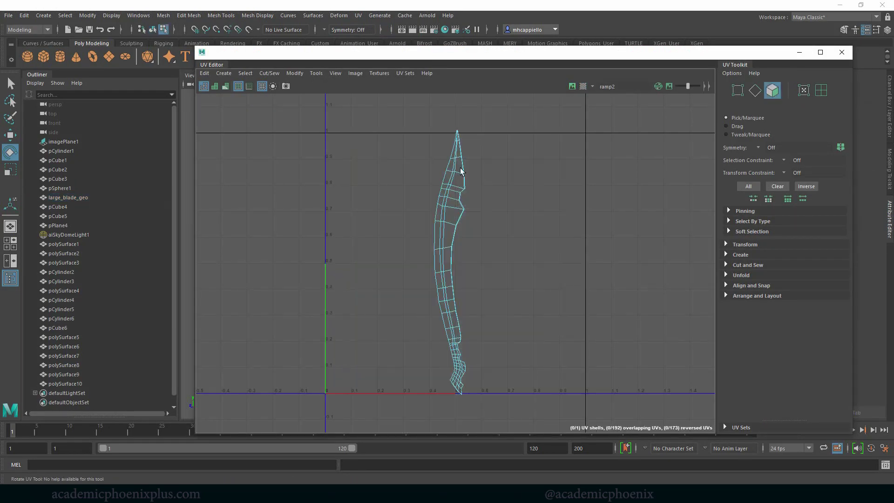
{"action": "double_click", "coordinate": [455, 177]}
{"action": "key", "text": "r"}
{"action": "left_click_drag", "start_coordinate": [449, 261], "coordinate": [447, 264]}
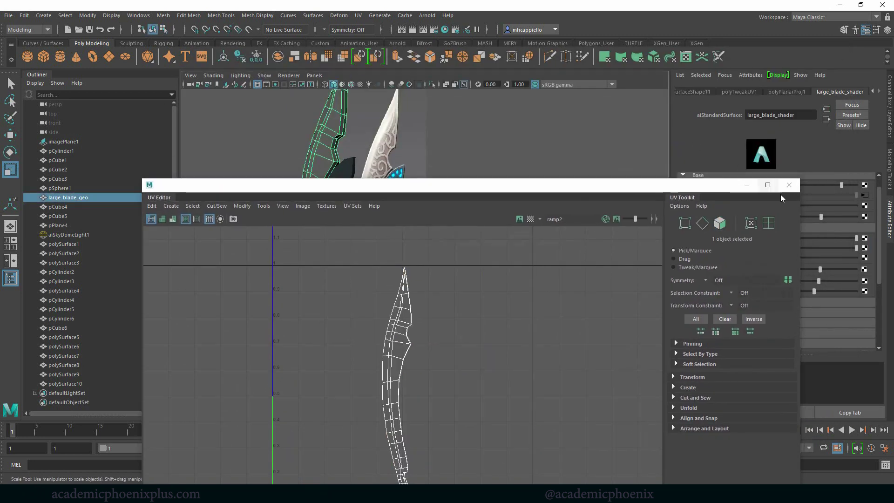
{"action": "left_click", "coordinate": [788, 189]}
Step: Apply a planar UV projection to the large blade and reopen its UV Editor
{"action": "left_click", "coordinate": [358, 15]}
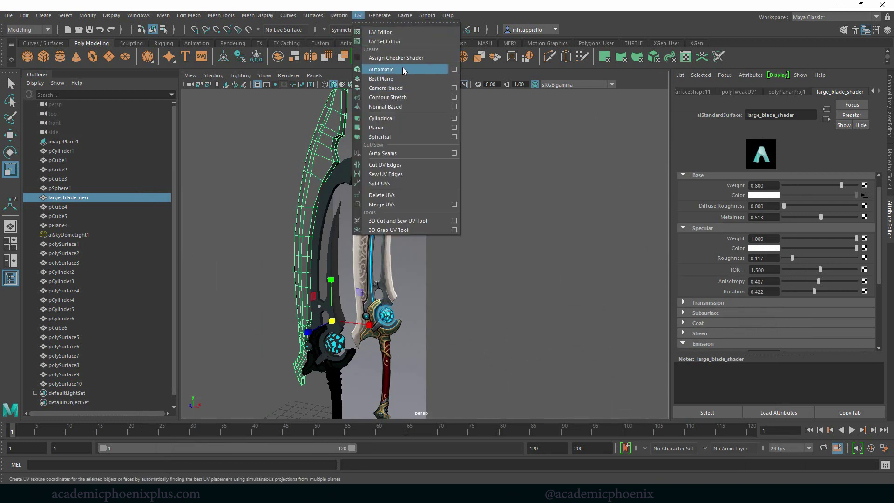
{"action": "left_click", "coordinate": [395, 128]}
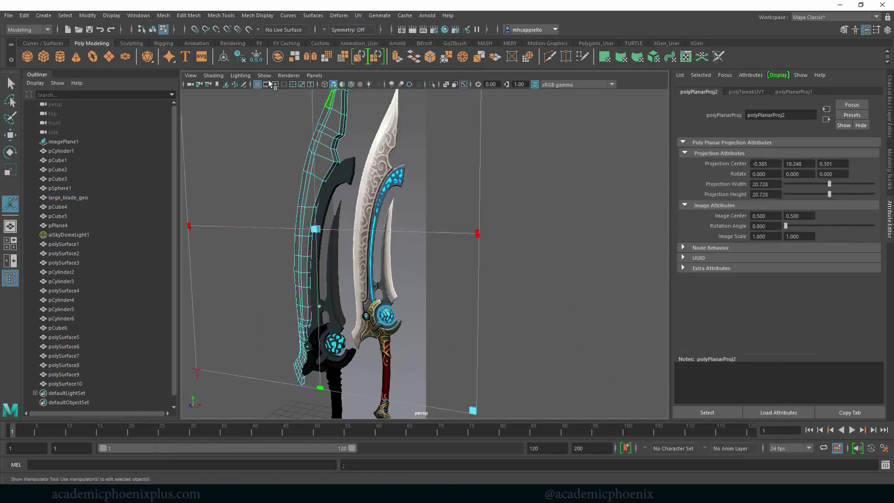
{"action": "right_click_drag", "start_coordinate": [329, 137], "coordinate": [358, 40]}
{"action": "left_click", "coordinate": [358, 15]}
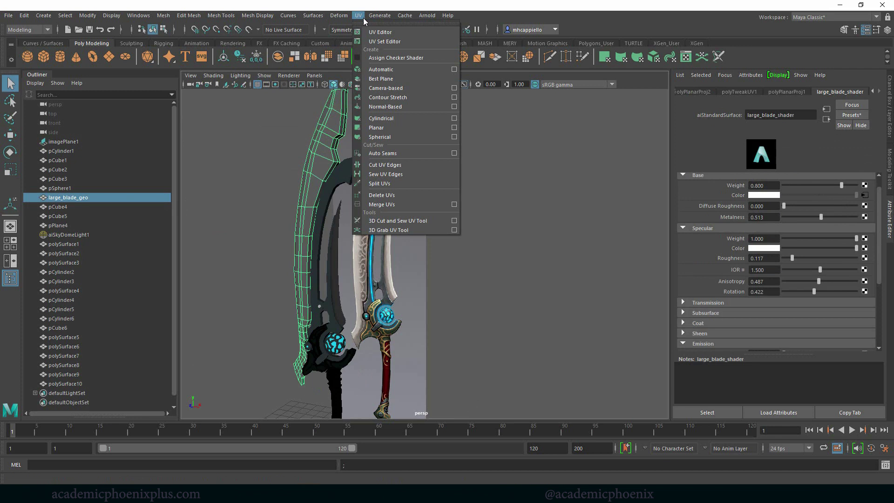
{"action": "left_click", "coordinate": [380, 33]}
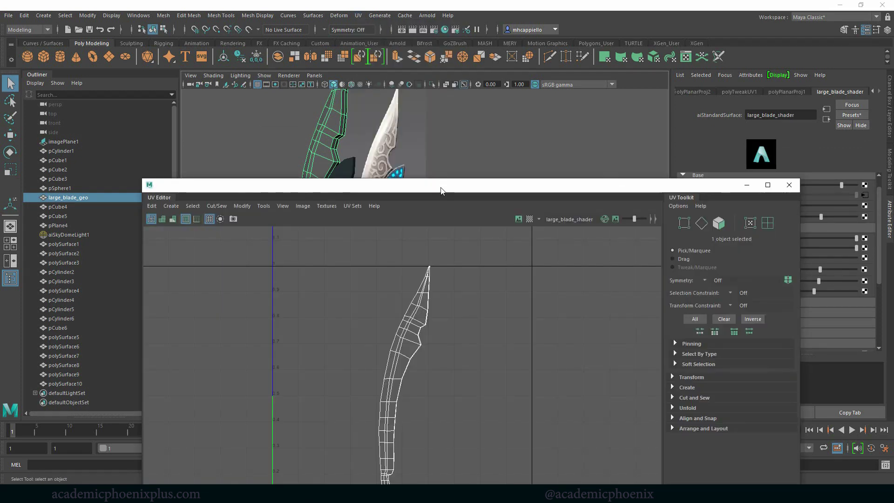
Step: Select the blade's UV shell faces for scaling and orbit to check the checker on the blade
{"action": "right_click_drag", "start_coordinate": [385, 246], "coordinate": [388, 268]}
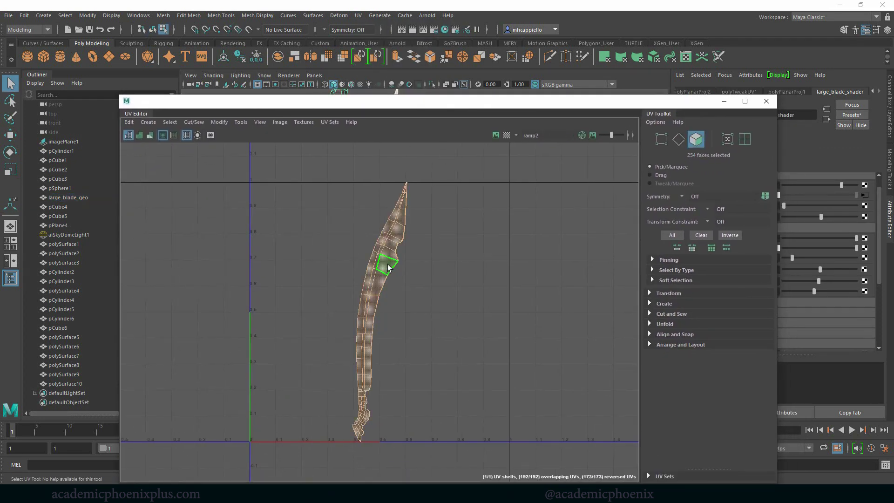
{"action": "key", "text": "r"}
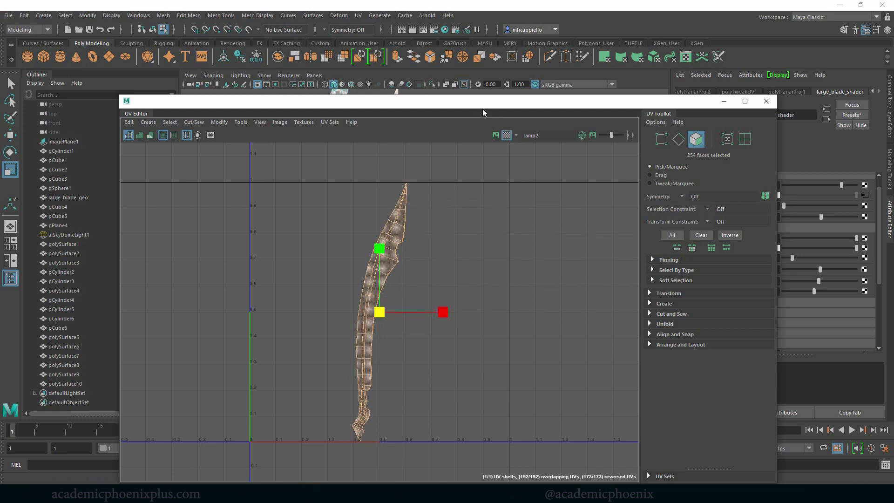
{"action": "left_click_drag", "start_coordinate": [483, 104], "coordinate": [449, 182]}
{"action": "left_click_drag", "start_coordinate": [353, 137], "coordinate": [335, 141], "text": "alt"}
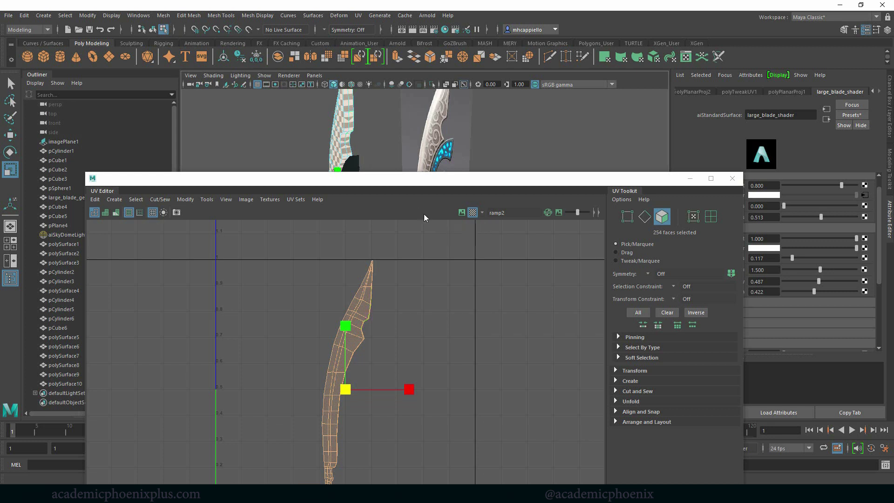
{"action": "mouse_move", "coordinate": [372, 132]}
{"action": "left_mouse_down", "text": "alt"}
{"action": "mouse_move", "coordinate": [354, 131]}
{"action": "mouse_move", "coordinate": [381, 133]}
{"action": "mouse_move", "coordinate": [370, 132]}
{"action": "mouse_move", "coordinate": [376, 147]}
{"action": "left_mouse_up", "text": "alt"}
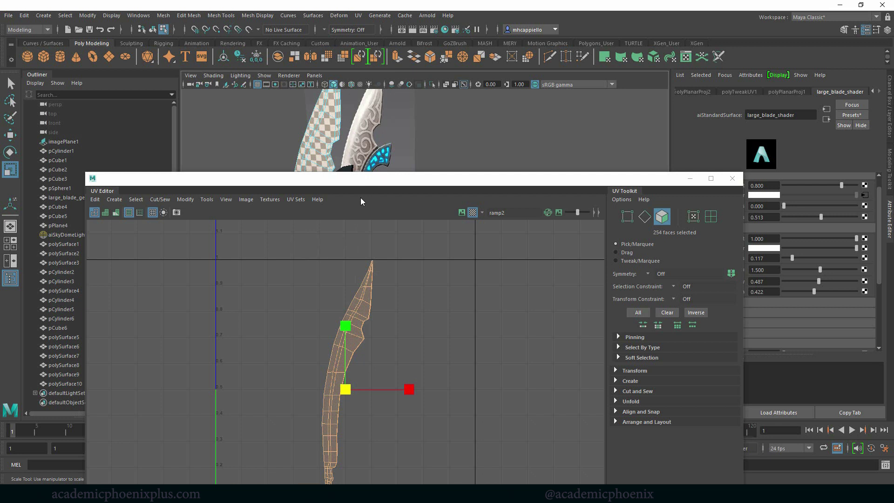
{"action": "key", "text": "F8"}
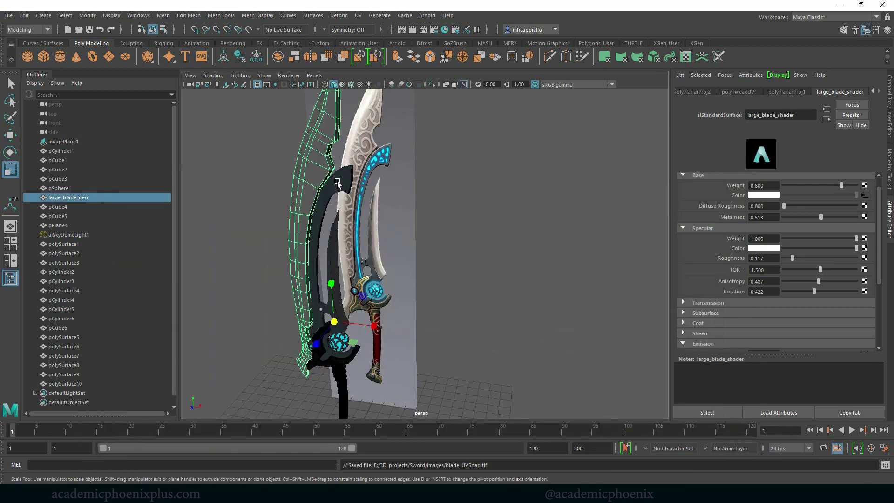
Step: Planar-map pCube4 and slightly shrink its UV shell in the UV Editor
{"action": "left_click", "coordinate": [337, 182]}
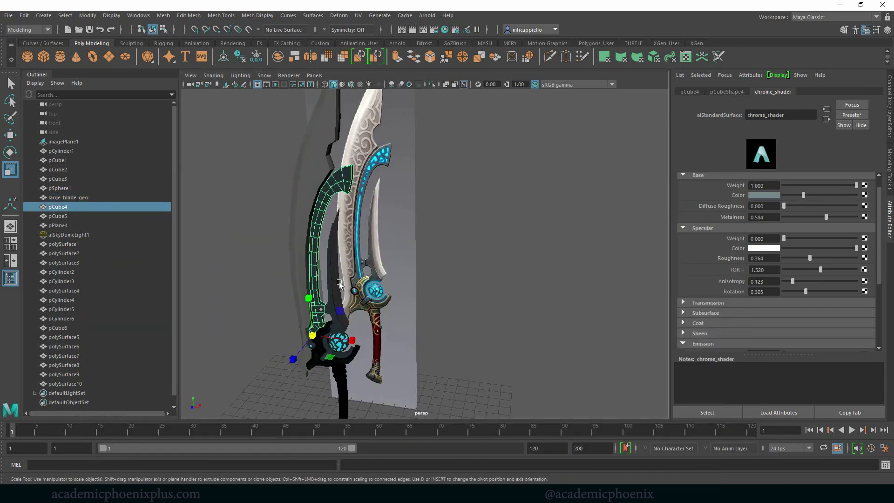
{"action": "left_click", "coordinate": [358, 15]}
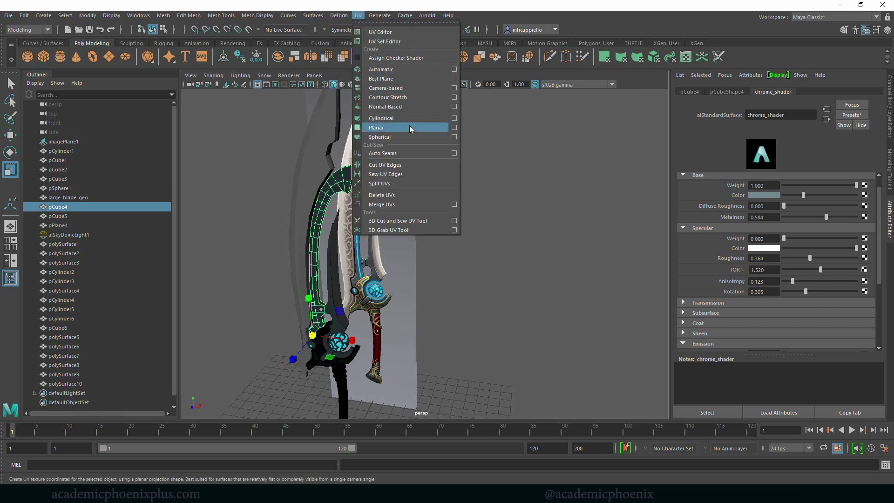
{"action": "left_click", "coordinate": [410, 128]}
{"action": "left_click", "coordinate": [358, 16]}
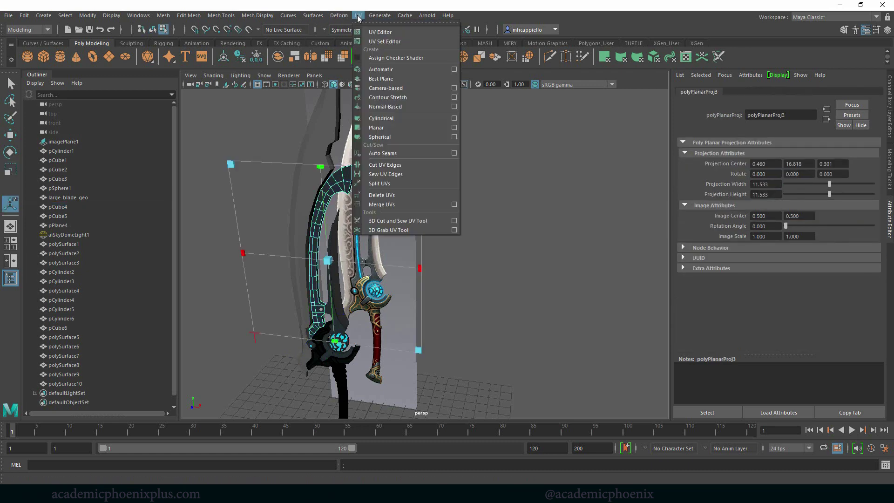
{"action": "left_click", "coordinate": [379, 32]}
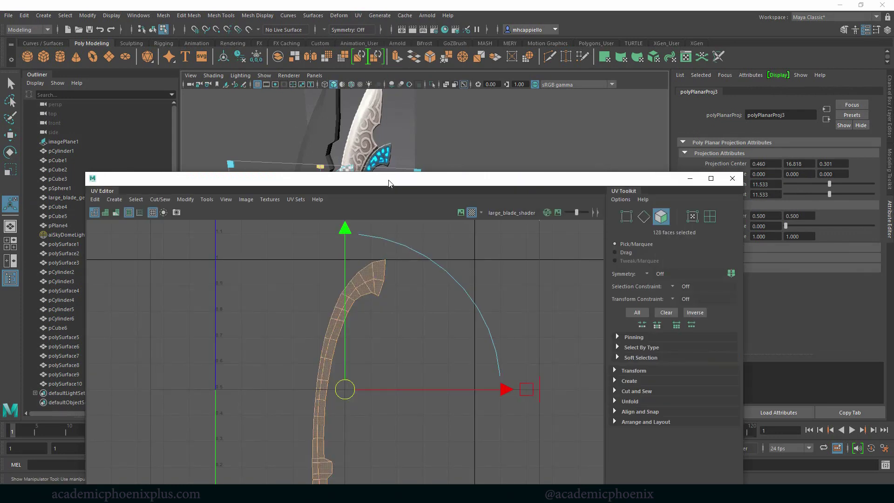
{"action": "left_click_drag", "start_coordinate": [389, 183], "coordinate": [389, 110]}
{"action": "key", "text": "r"}
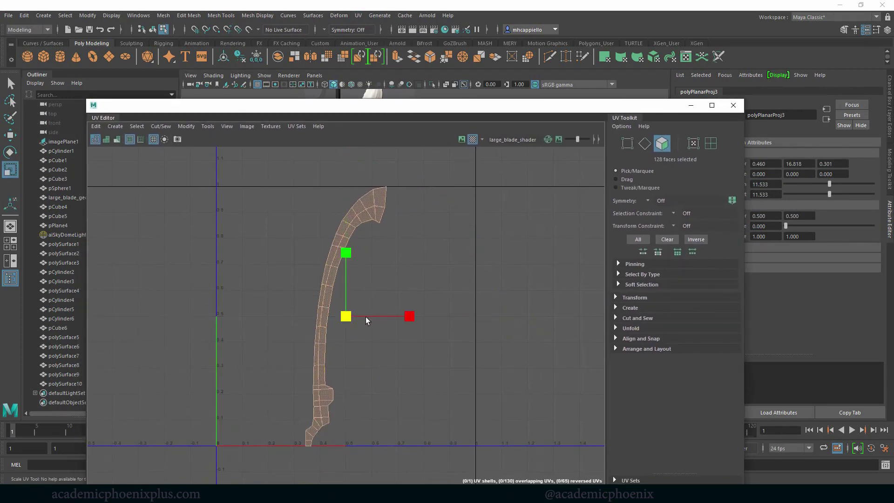
{"action": "left_click_drag", "start_coordinate": [344, 316], "coordinate": [343, 318]}
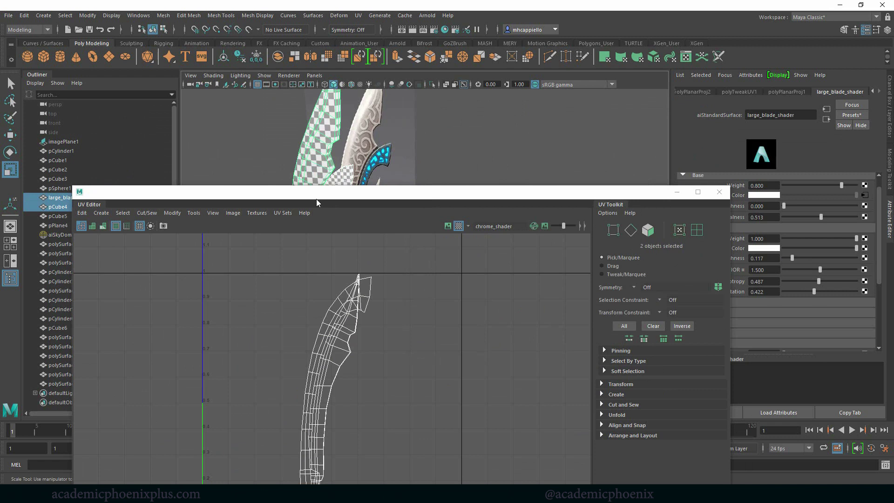
Step: Move the large blade's UV shell left beside pCube4's shell, then reselect both blades
{"action": "left_click_drag", "start_coordinate": [402, 186], "coordinate": [456, 115]}
{"action": "right_click_drag", "start_coordinate": [395, 259], "coordinate": [394, 284]}
{"action": "key", "text": "w"}
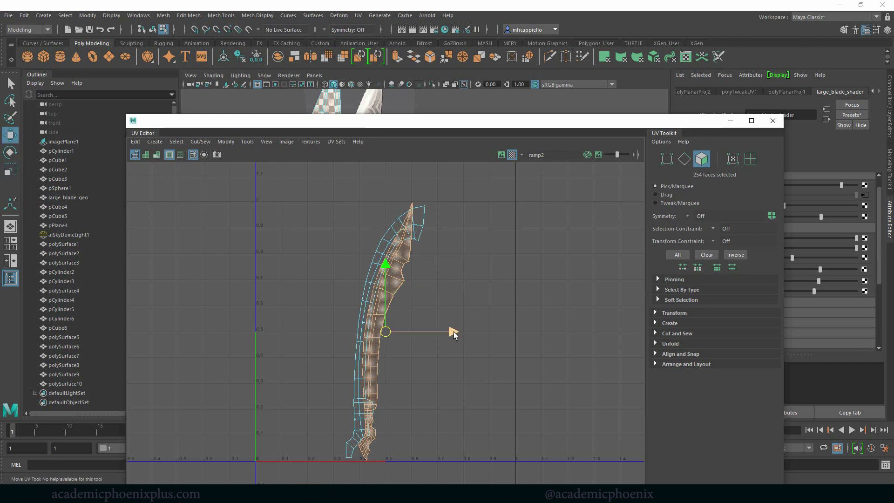
{"action": "mouse_move", "coordinate": [450, 331]}
{"action": "left_mouse_down"}
{"action": "mouse_move", "coordinate": [398, 333]}
{"action": "mouse_move", "coordinate": [455, 329]}
{"action": "left_mouse_up"}
{"action": "double_click", "coordinate": [370, 289]}
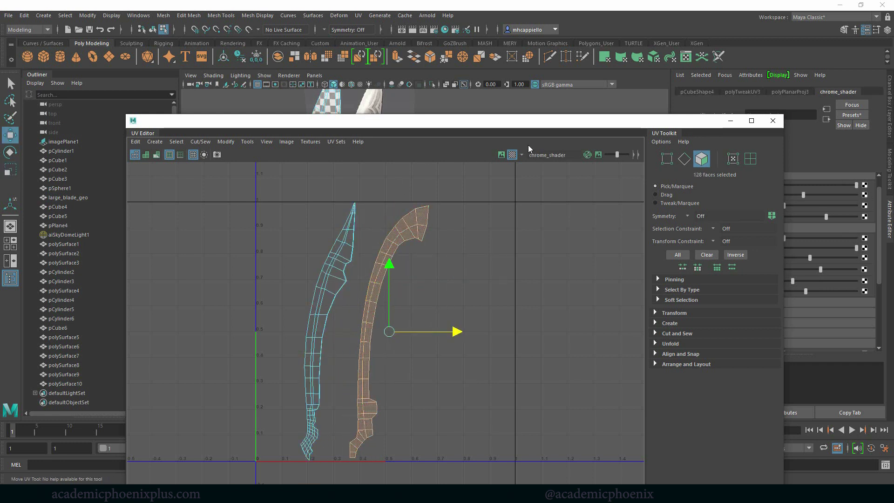
{"action": "right_click_drag", "start_coordinate": [333, 103], "coordinate": [373, 91]}
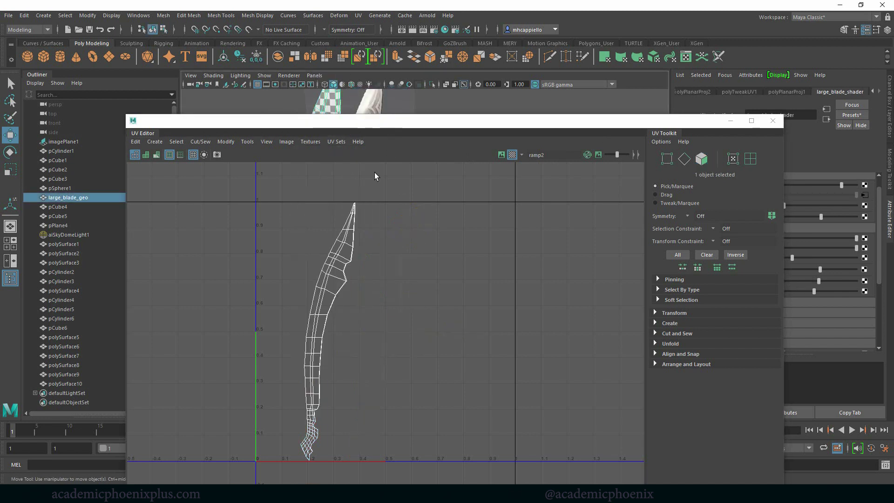
{"action": "left_click_drag", "start_coordinate": [387, 121], "coordinate": [380, 218]}
{"action": "left_click", "coordinate": [343, 180], "text": "shift"}
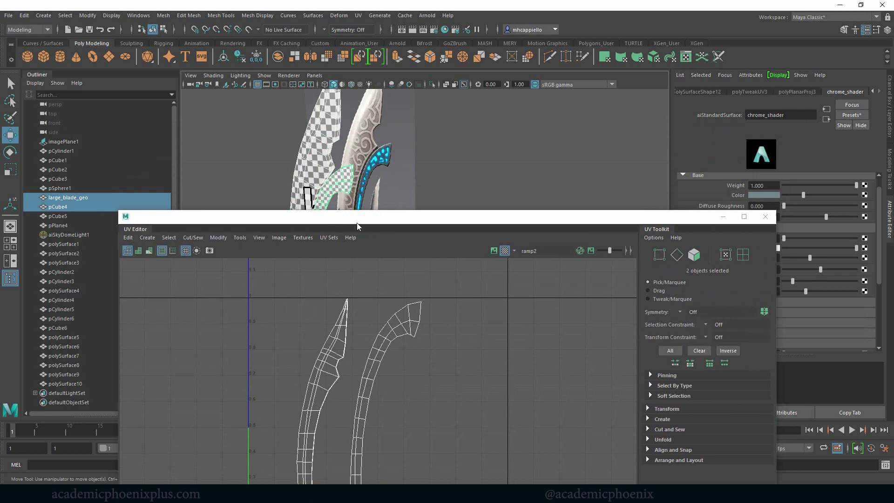
Step: Export a 1024×1024 TIFF UV snapshot named BladeBody_UVSnap from the UV Editor
{"action": "left_click_drag", "start_coordinate": [356, 222], "coordinate": [321, 100]}
{"action": "left_click", "coordinate": [243, 114]}
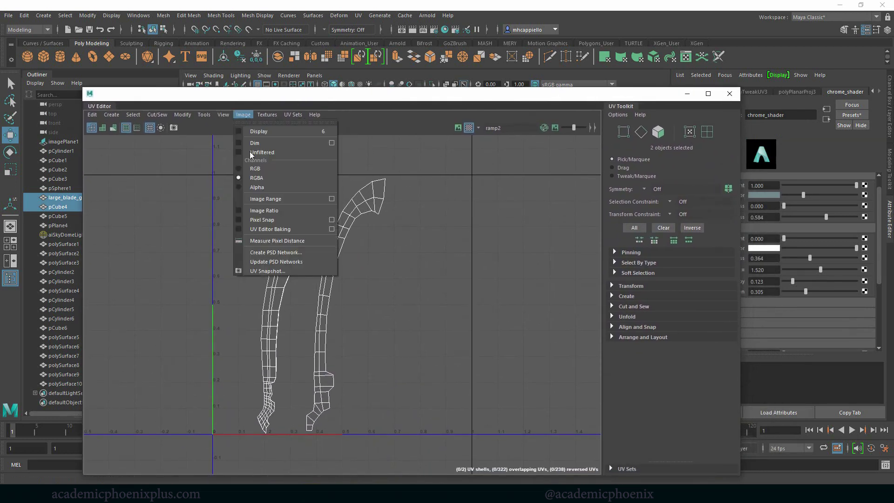
{"action": "left_click", "coordinate": [289, 272]}
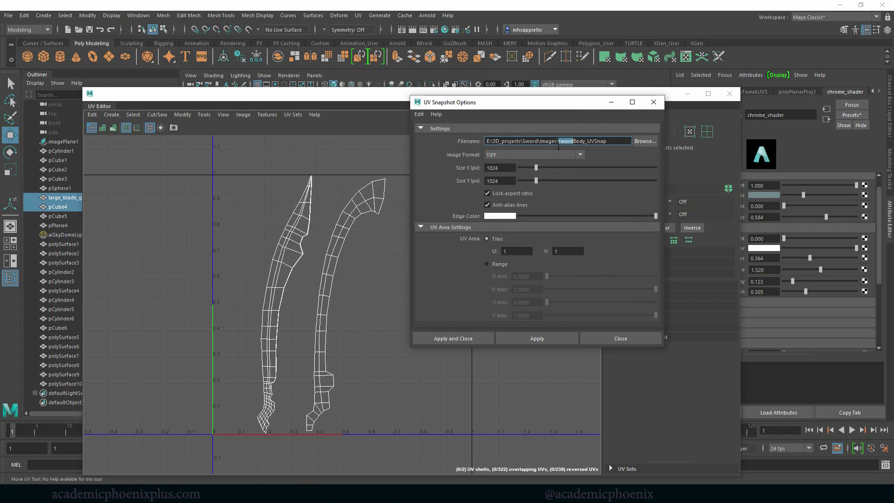
{"action": "type", "text": "Blade"}
{"action": "key", "text": "Return"}
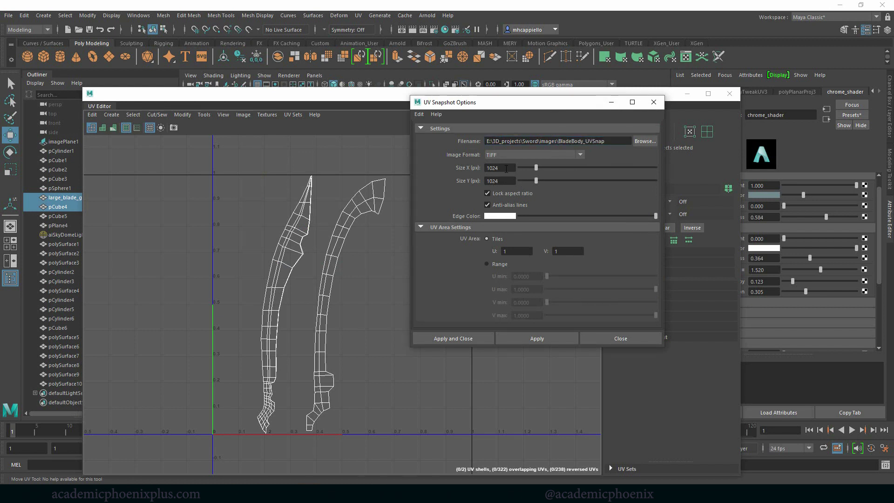
{"action": "double_click", "coordinate": [506, 168]}
{"action": "left_click", "coordinate": [465, 337]}
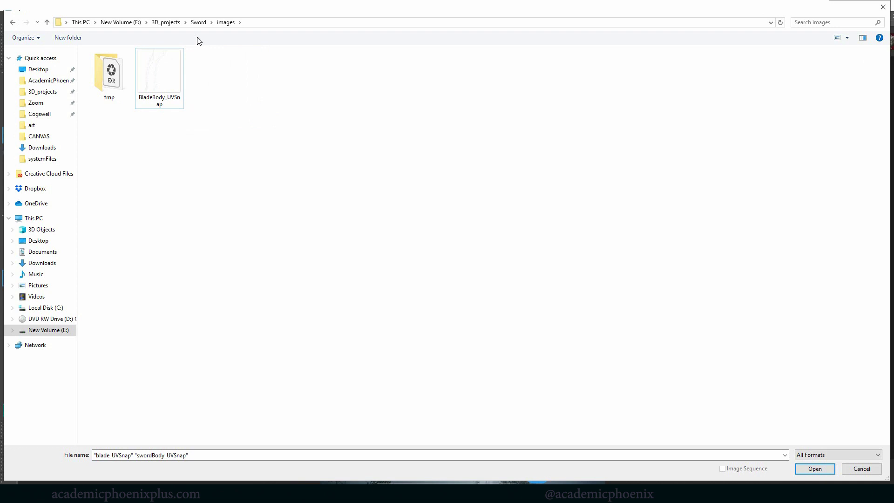
Step: Open BladeBody_UVSnap.tif in Photoshop with the Layers panel shown and the window maximized
{"action": "double_click", "coordinate": [167, 73]}
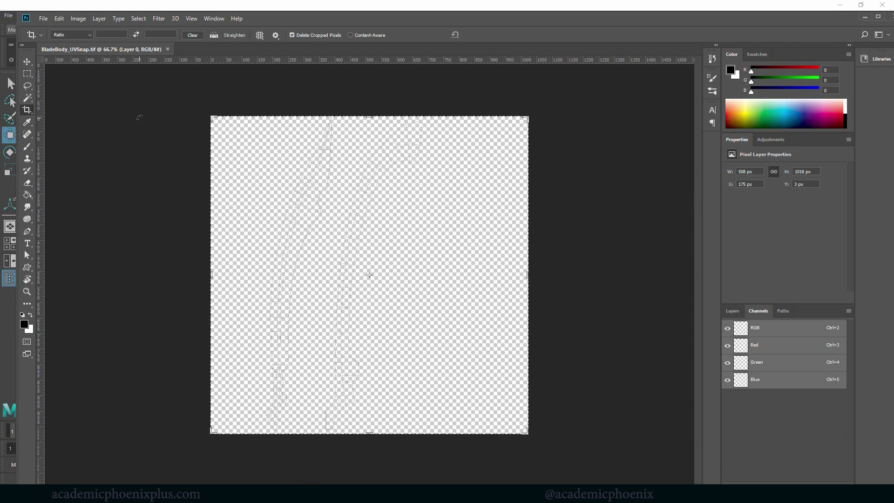
{"action": "left_click", "coordinate": [734, 312]}
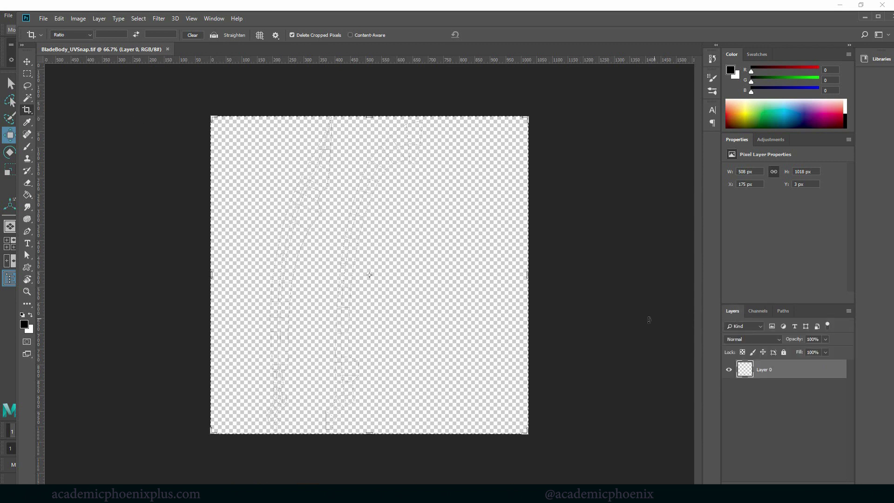
{"action": "left_click", "coordinate": [877, 18]}
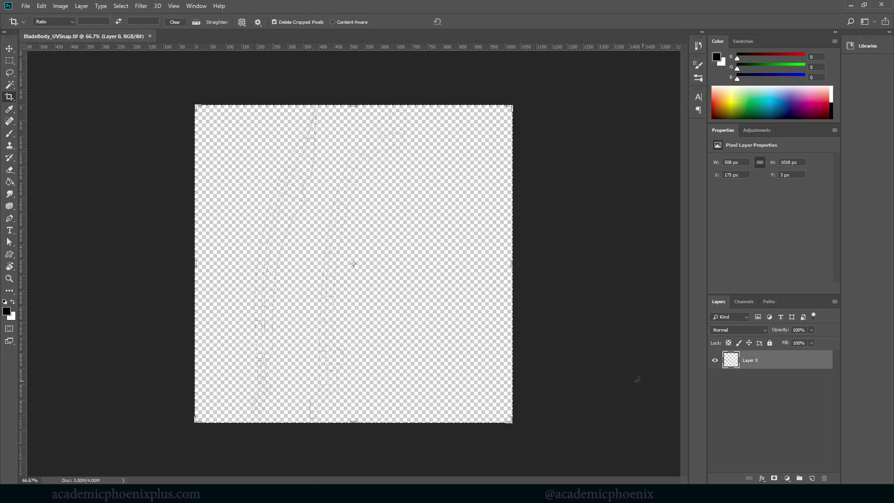
Step: Add a new layer beneath Layer 0 and fill it with black
{"action": "left_click", "coordinate": [812, 478]}
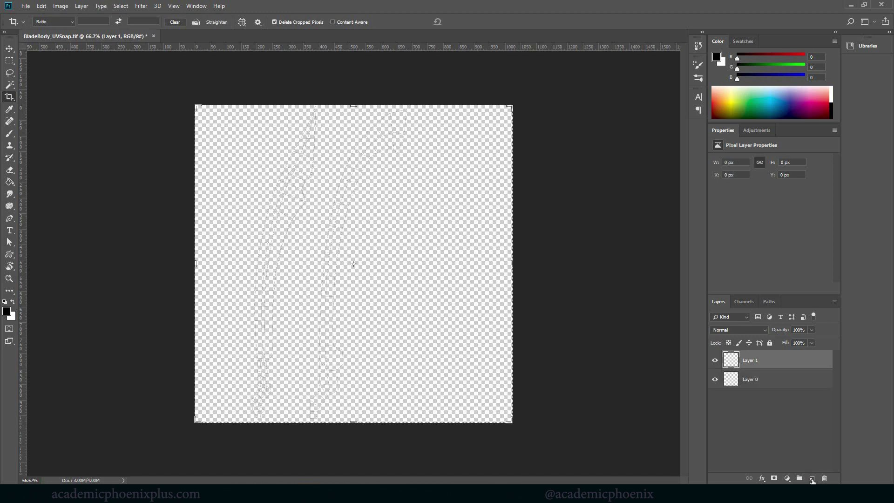
{"action": "left_click_drag", "start_coordinate": [759, 361], "coordinate": [763, 389]}
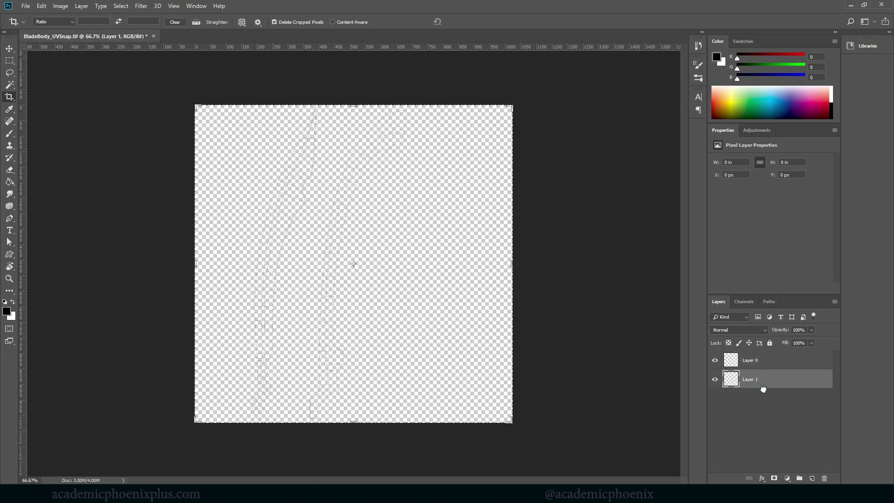
{"action": "key", "text": "shift+F5"}
{"action": "key", "text": "Return"}
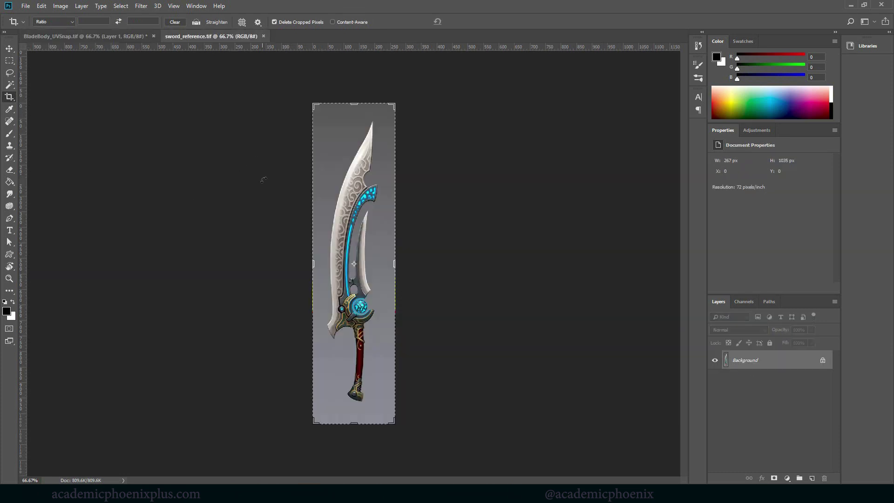
Step: Copy the sword reference into the UV document and place it right of the UVs
{"action": "key", "text": "ctrl+a"}
{"action": "left_click_drag", "start_coordinate": [264, 178], "coordinate": [98, 63], "text": "ctrl"}
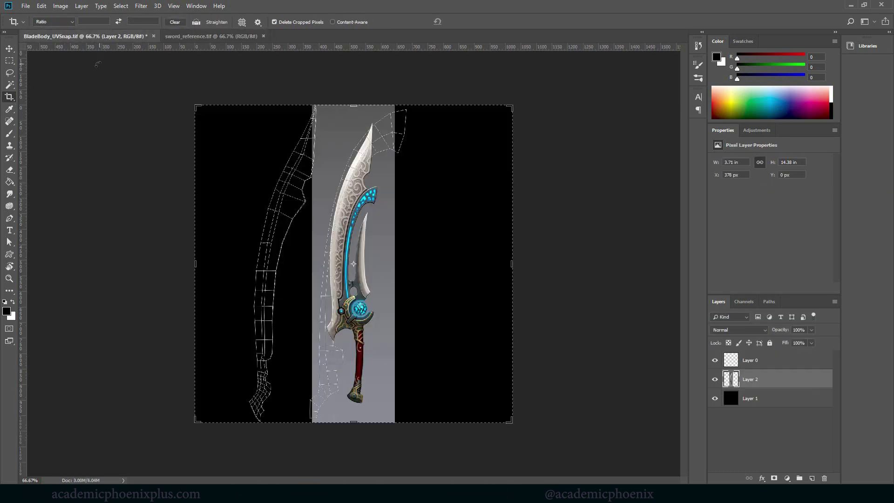
{"action": "left_click", "coordinate": [13, 49]}
{"action": "left_click_drag", "start_coordinate": [379, 291], "coordinate": [448, 254]}
{"action": "left_click", "coordinate": [6, 279]}
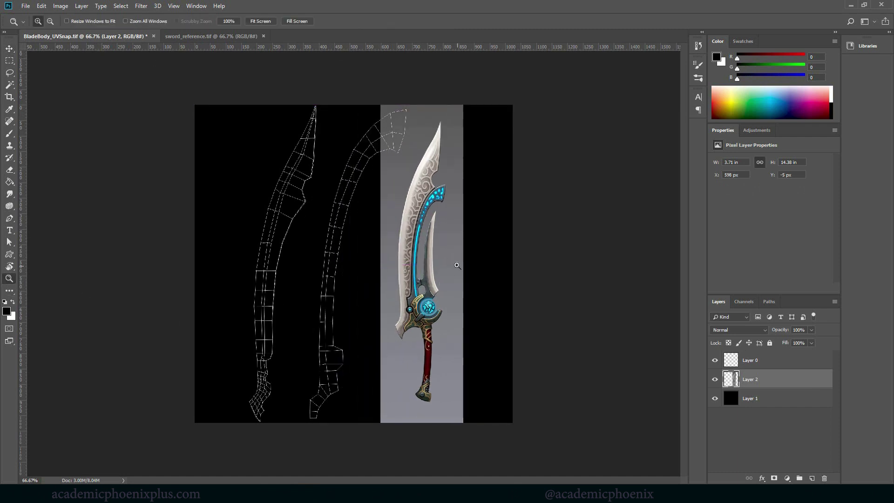
{"action": "left_click", "coordinate": [438, 262]}
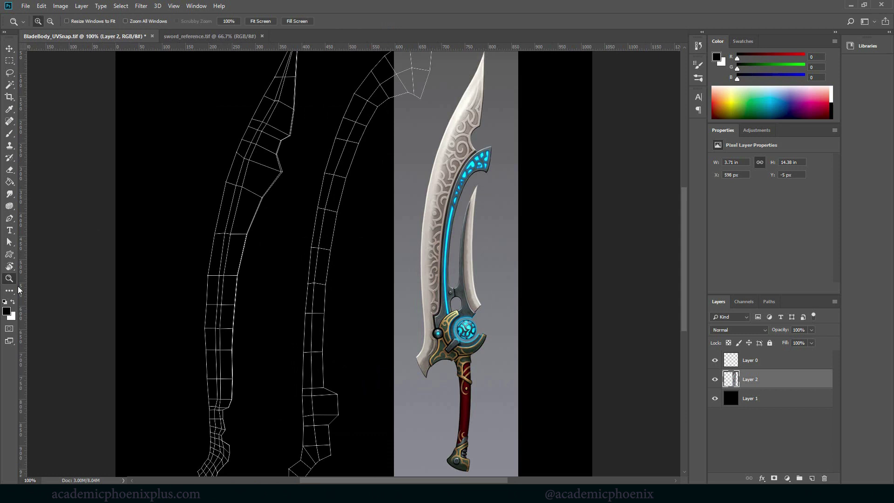
Step: Sample the sword's grey-blue #4f5a5e as the foreground colour
{"action": "left_click", "coordinate": [6, 311]}
{"action": "left_click_drag", "start_coordinate": [497, 143], "coordinate": [462, 263]}
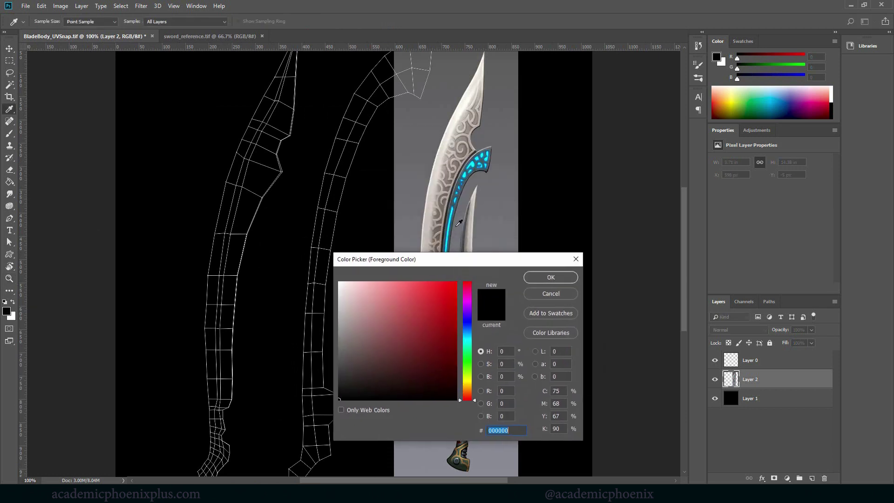
{"action": "left_click", "coordinate": [462, 184]}
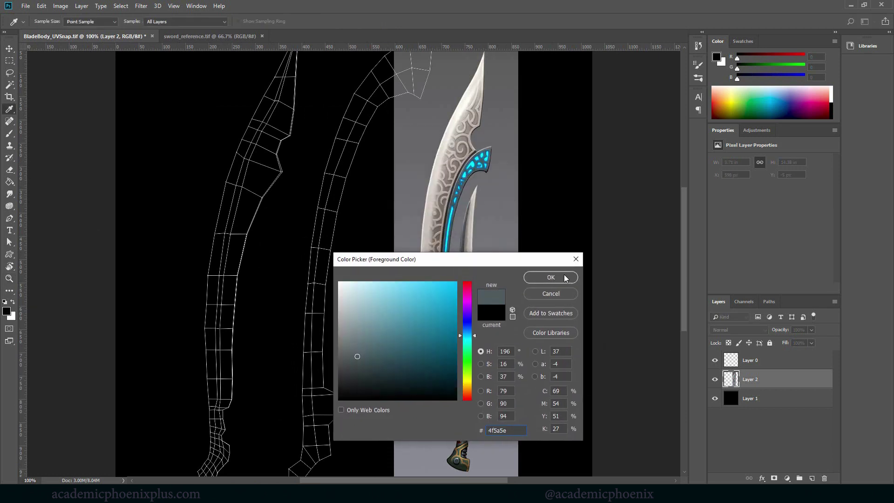
{"action": "left_click", "coordinate": [550, 277]}
{"action": "key", "text": "z"}
Step: Add Layer 3, rename Layer 0 to uvsnap and lock it, then select Layer 3
{"action": "left_click", "coordinate": [810, 478]}
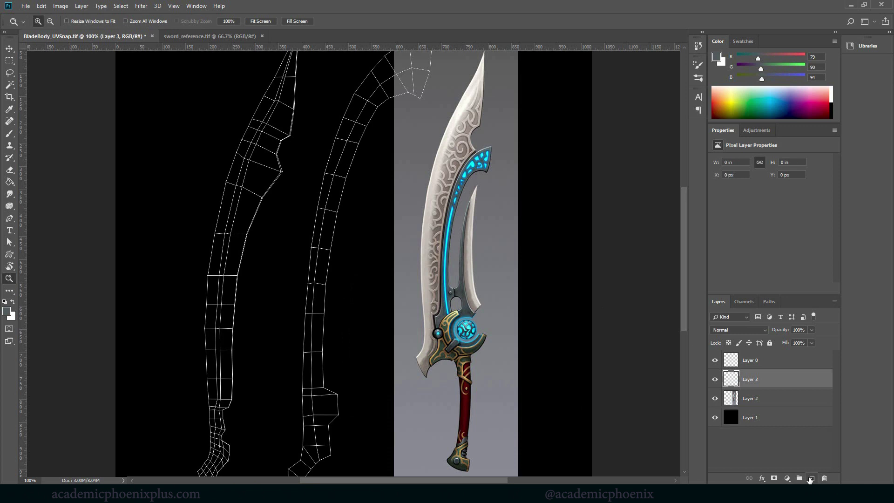
{"action": "double_click", "coordinate": [757, 361]}
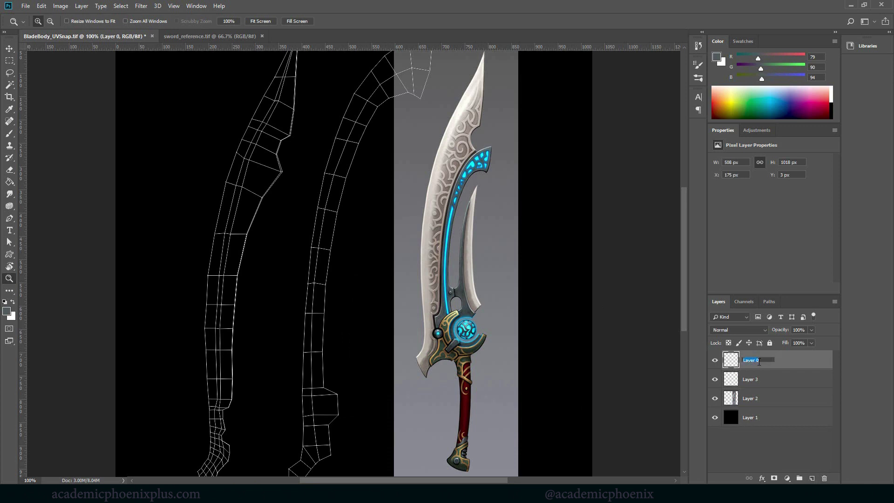
{"action": "type", "text": "uvsnap"}
{"action": "key", "text": "Return"}
{"action": "left_click", "coordinate": [770, 343]}
{"action": "left_click", "coordinate": [773, 383]}
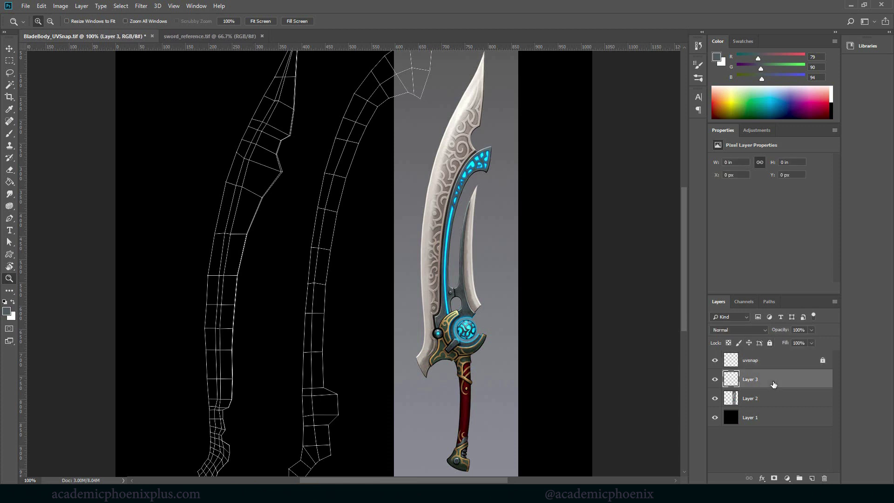
Step: Build a stepped rectangular selection covering the right-hand blade UV shell up to the tip
{"action": "left_click", "coordinate": [9, 60]}
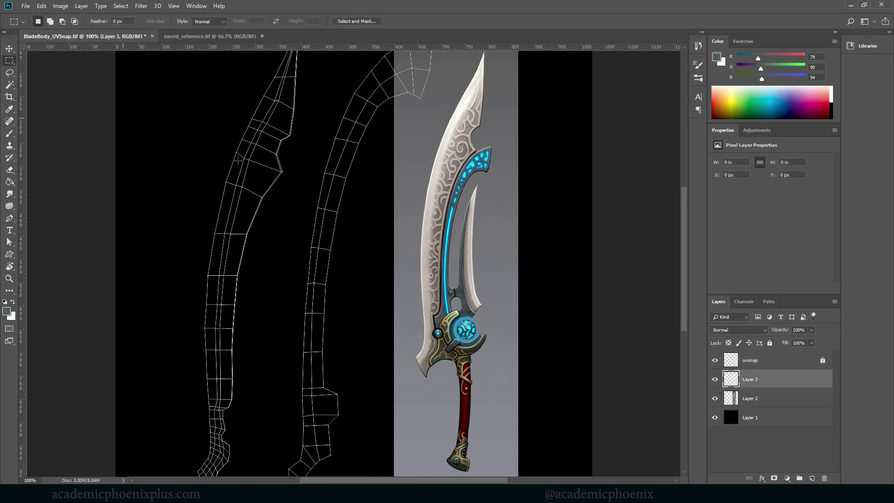
{"action": "left_click_drag", "start_coordinate": [253, 377], "coordinate": [367, 448]}
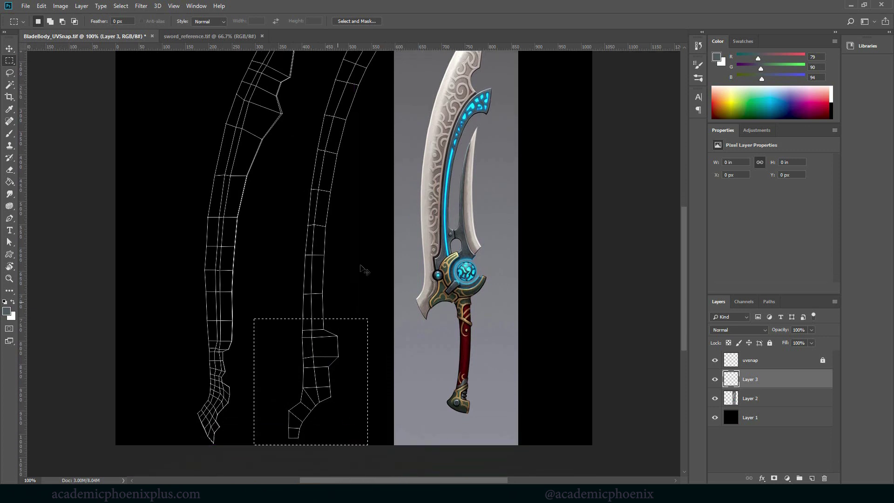
{"action": "left_click_drag", "start_coordinate": [290, 192], "coordinate": [358, 339], "text": "shift"}
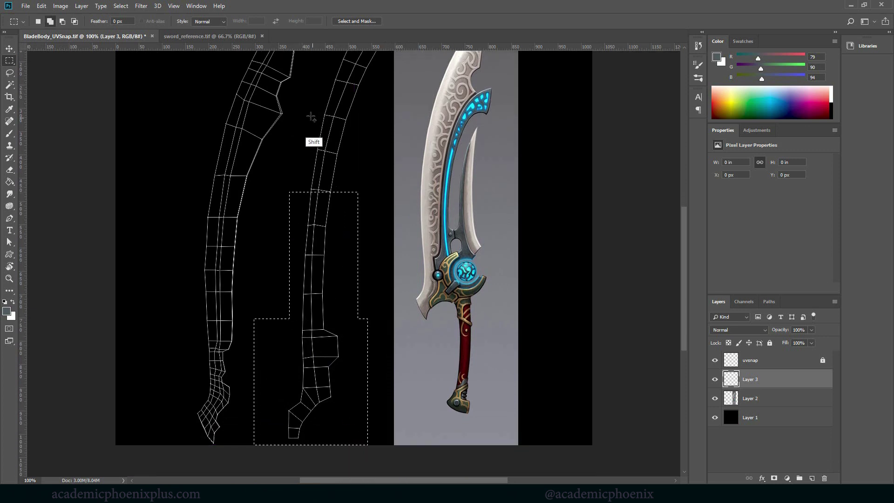
{"action": "left_click_drag", "start_coordinate": [310, 115], "coordinate": [360, 221], "text": "shift"}
{"action": "left_click_drag", "start_coordinate": [685, 278], "coordinate": [683, 214]}
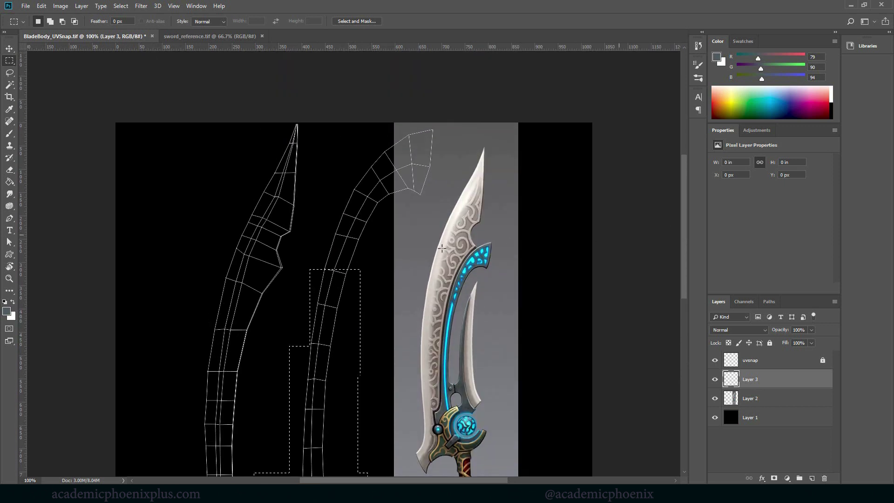
{"action": "left_click_drag", "start_coordinate": [315, 202], "coordinate": [366, 293], "text": "shift"}
{"action": "left_click_drag", "start_coordinate": [341, 144], "coordinate": [394, 229], "text": "shift"}
{"action": "left_click_drag", "start_coordinate": [375, 116], "coordinate": [435, 202], "text": "shift"}
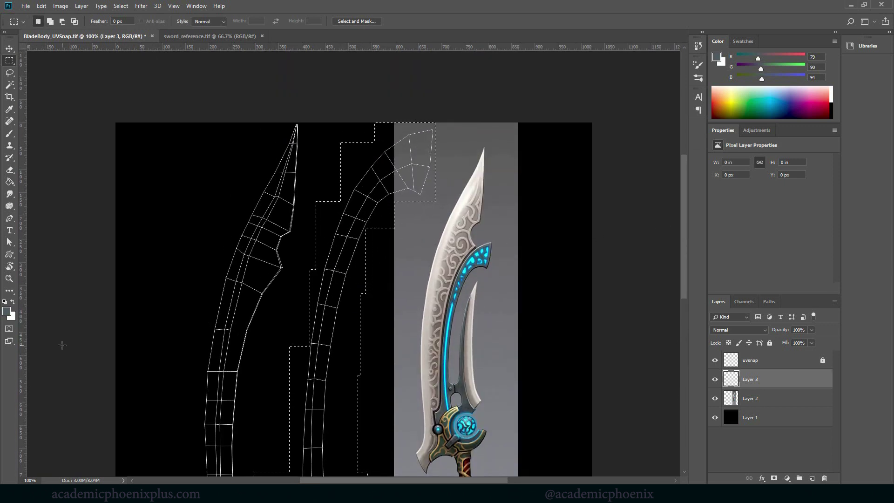
Step: Fill the selection with the grey-blue foreground colour and deselect
{"action": "key", "text": "shift+BackSpace"}
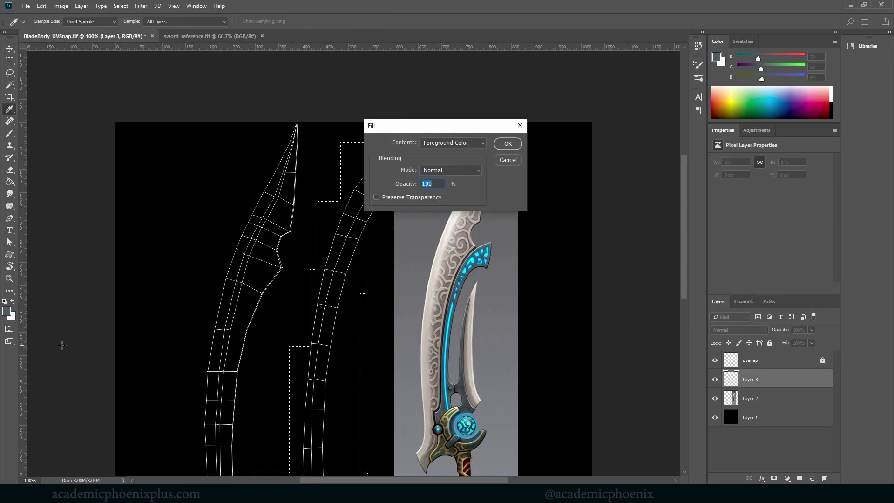
{"action": "left_click", "coordinate": [469, 148]}
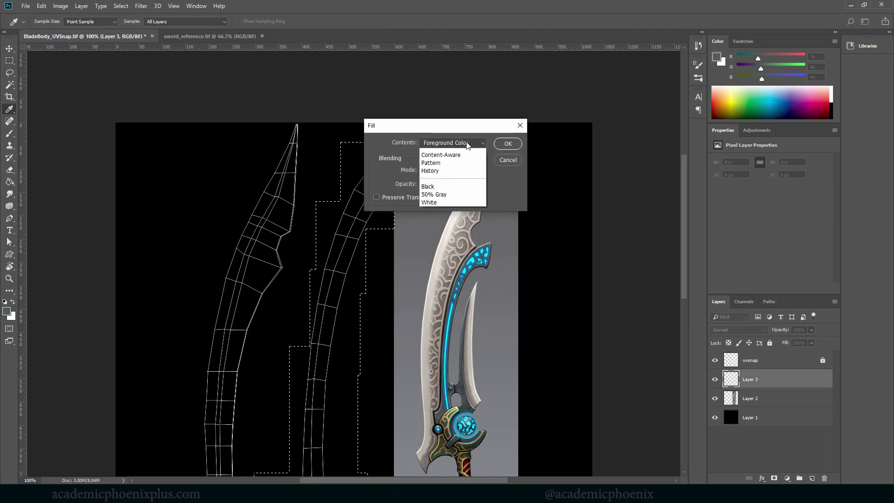
{"action": "left_click", "coordinate": [465, 144]}
{"action": "left_click", "coordinate": [507, 144]}
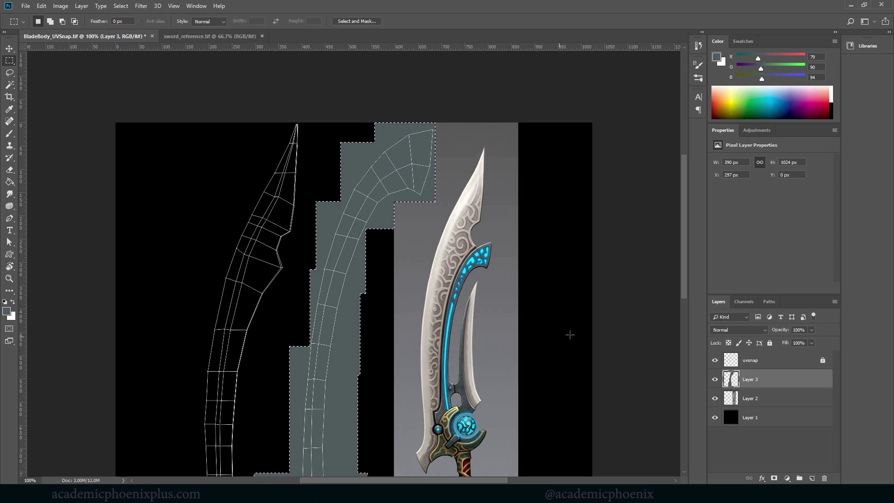
{"action": "key", "text": "ctrl+d"}
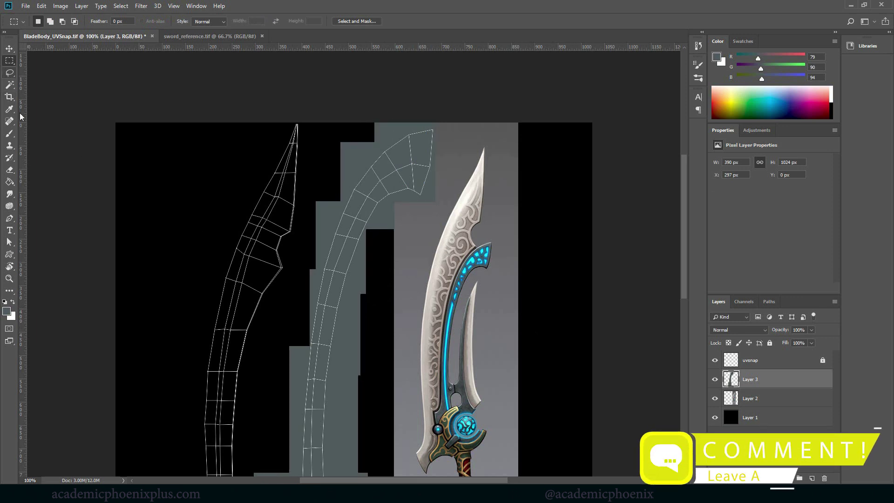
Step: Choose the Magic Wand tool and zoom to 200% on the sword's upper blade
{"action": "key", "text": "w"}
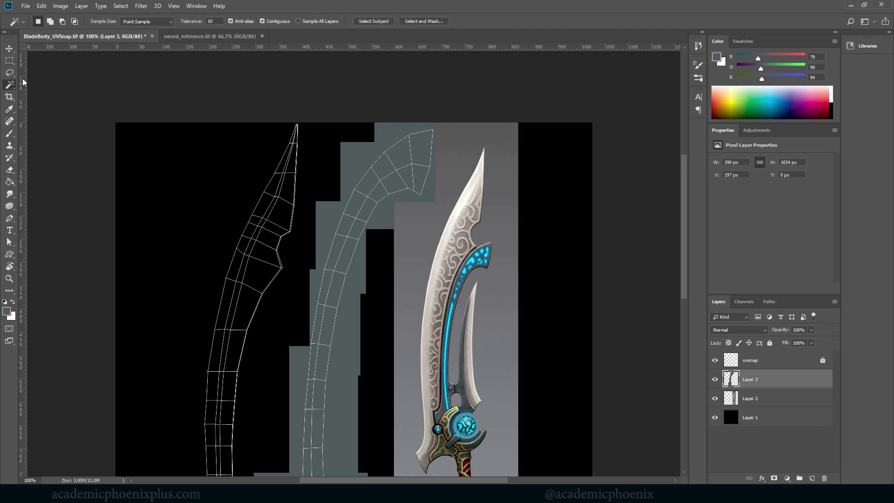
{"action": "right_click", "coordinate": [11, 86]}
{"action": "left_click", "coordinate": [29, 93]}
{"action": "key", "text": "z"}
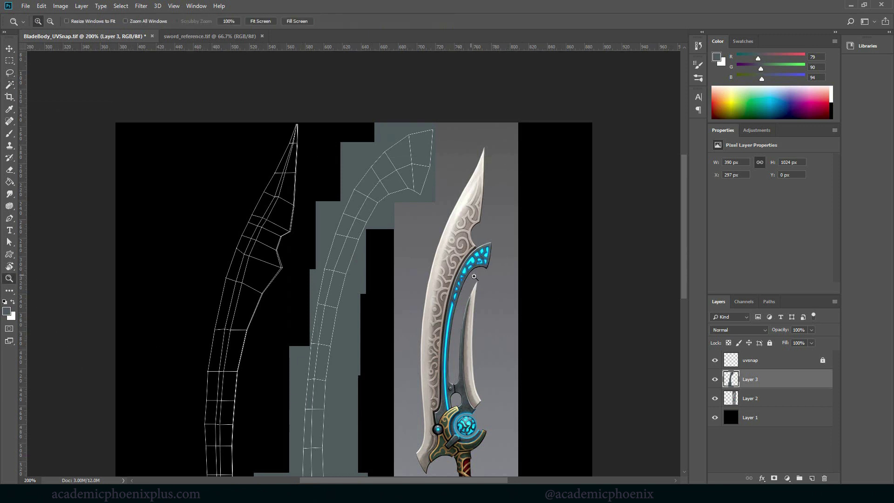
{"action": "left_click", "coordinate": [465, 268]}
{"action": "left_click", "coordinate": [10, 85]}
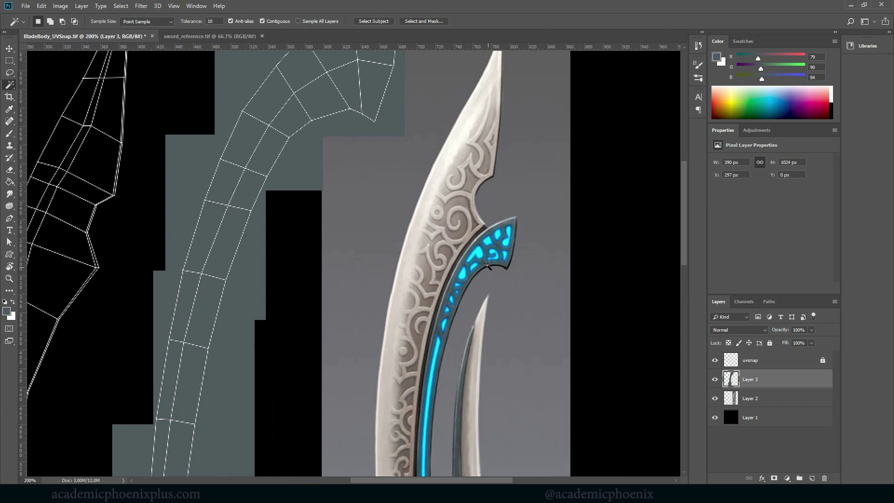
Step: Cancel the TIFF save, deselect, pick Layer 2, and set Magic Wand tolerance to 20
{"action": "key", "text": "ctrl+s"}
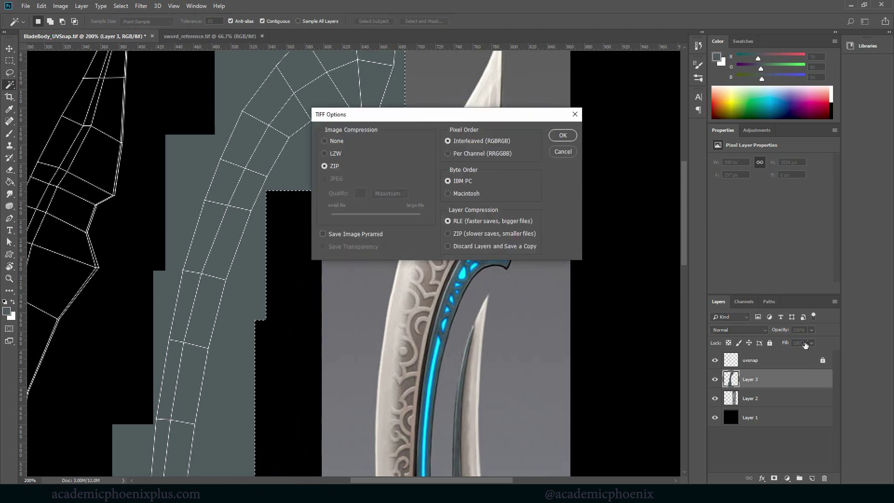
{"action": "left_click", "coordinate": [569, 154]}
{"action": "key", "text": "ctrl+d"}
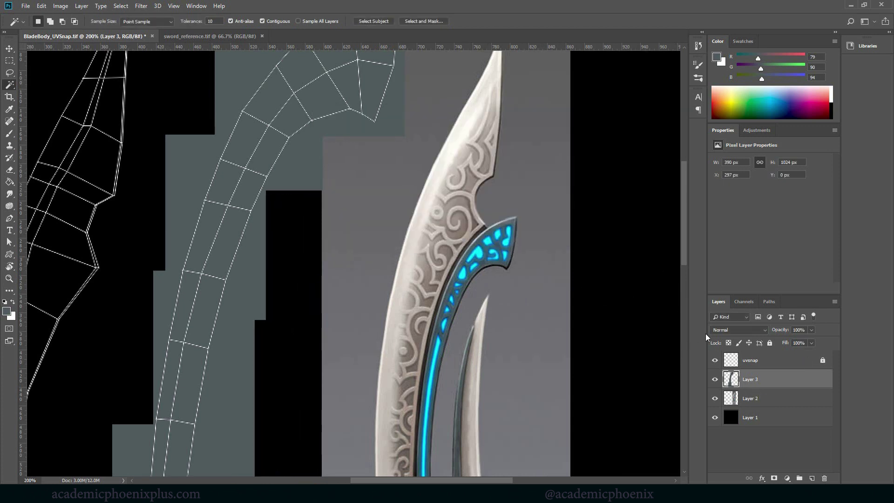
{"action": "left_click", "coordinate": [769, 400]}
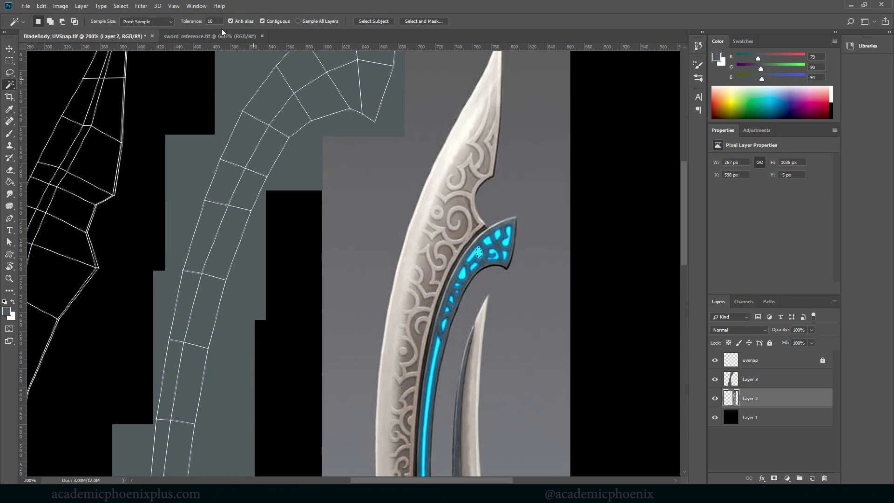
{"action": "left_click_drag", "start_coordinate": [214, 22], "coordinate": [177, 31]}
{"action": "type", "text": "2"}
Step: Select the cyan glow with Color Range at fuzziness 96
{"action": "left_click", "coordinate": [121, 6]}
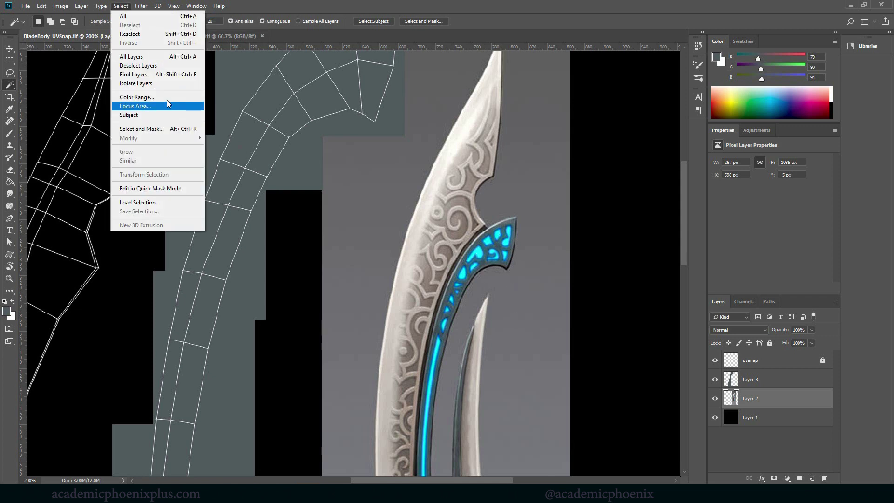
{"action": "left_click", "coordinate": [140, 97]}
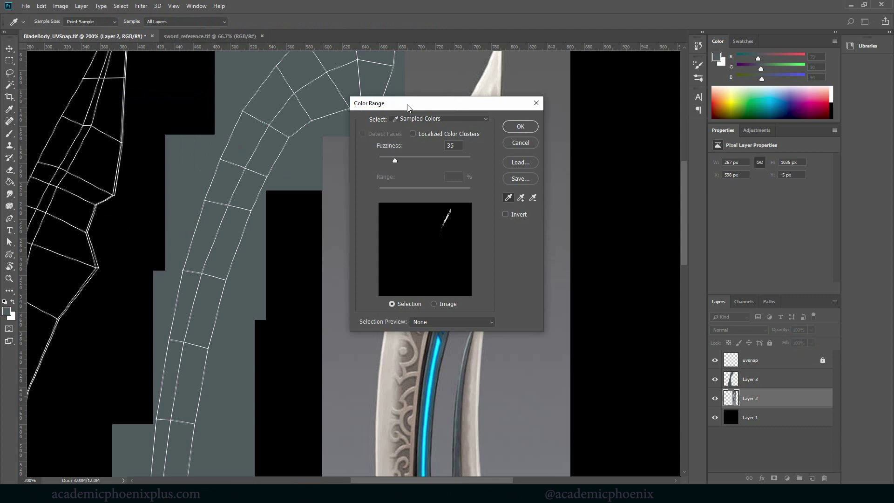
{"action": "left_click_drag", "start_coordinate": [408, 108], "coordinate": [244, 113]}
{"action": "left_click", "coordinate": [483, 248]}
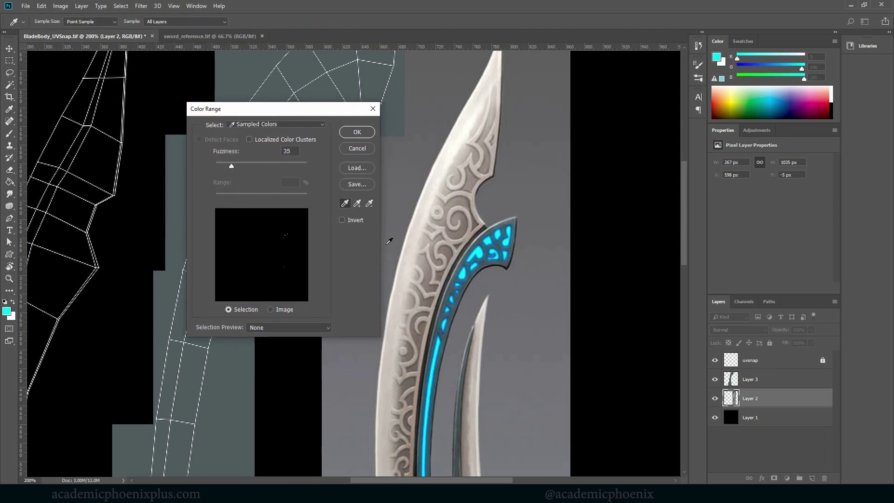
{"action": "left_click_drag", "start_coordinate": [234, 166], "coordinate": [272, 167]}
{"action": "left_click", "coordinate": [357, 133]}
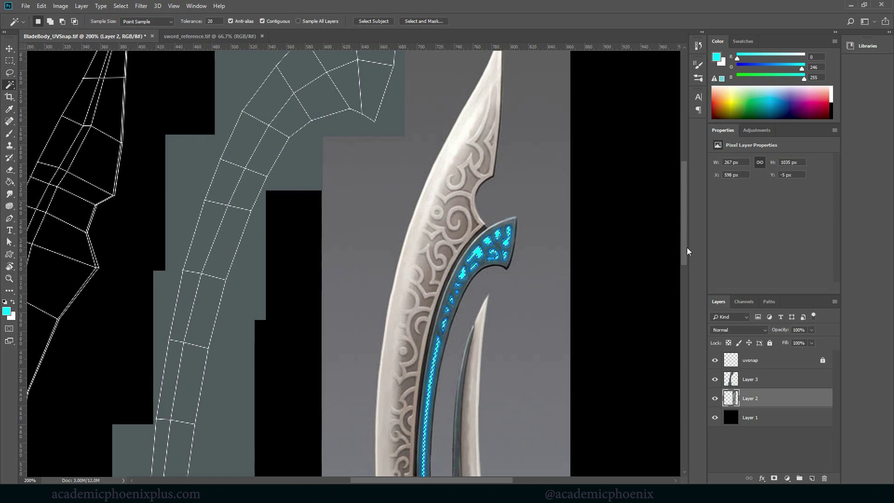
Step: Subtract the guard's gem and orb from the selection with the rectangular marquee
{"action": "left_click_drag", "start_coordinate": [687, 248], "coordinate": [686, 320]}
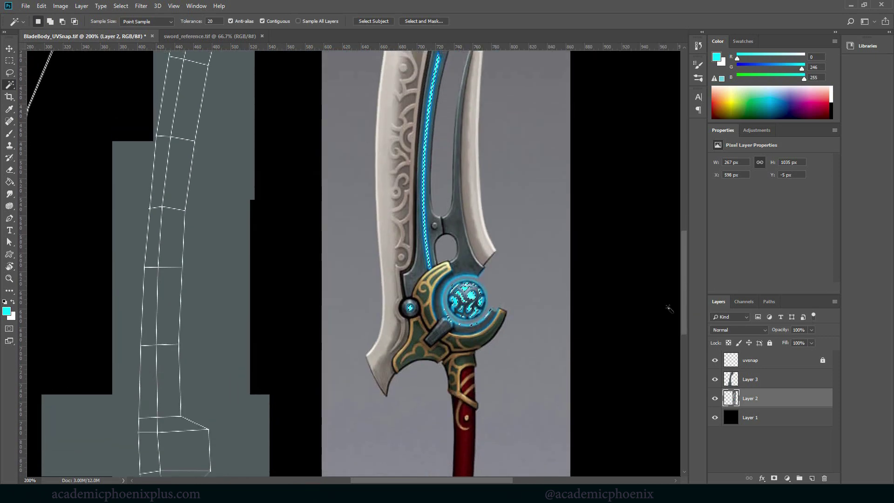
{"action": "key", "text": "m"}
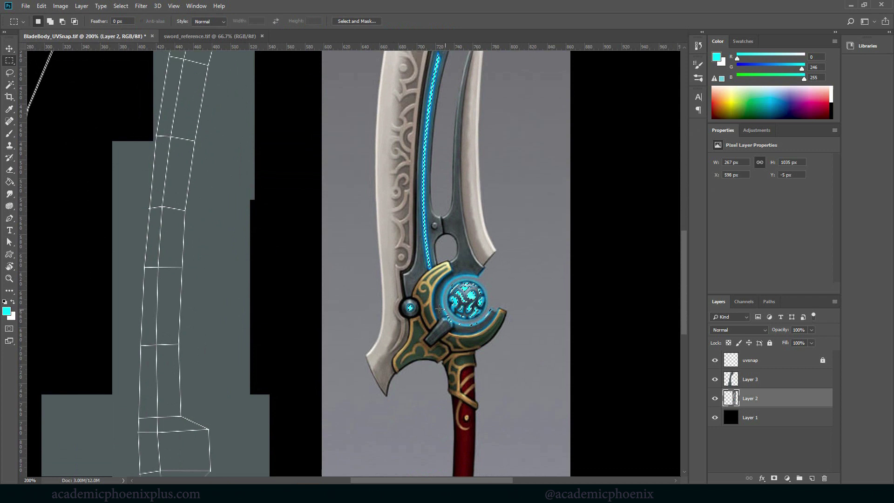
{"action": "left_click_drag", "start_coordinate": [390, 286], "coordinate": [421, 322], "text": "ctrl"}
{"action": "key", "text": "ctrl+z"}
{"action": "left_click_drag", "start_coordinate": [502, 341], "coordinate": [433, 266], "text": "alt"}
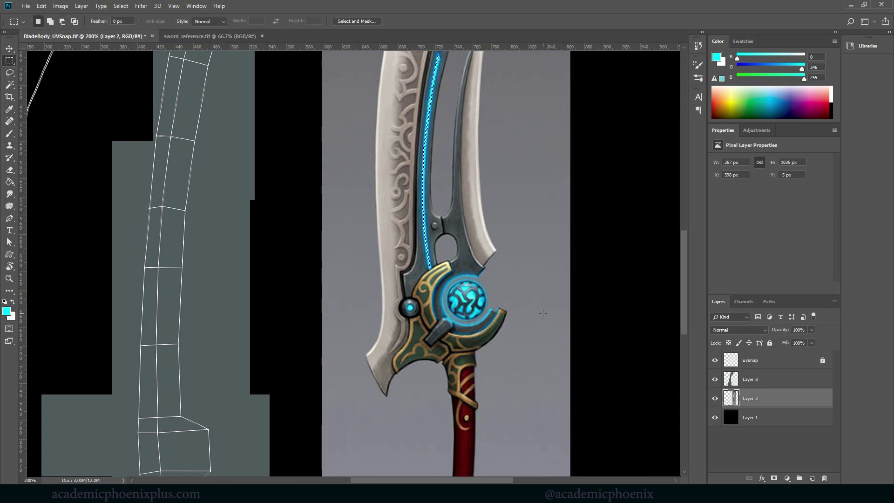
Step: Copy the cyan glow to a new layer above Layer 3 and move it onto the blade UV shell
{"action": "key", "text": "ctrl+j"}
{"action": "left_click_drag", "start_coordinate": [763, 398], "coordinate": [764, 370]}
{"action": "key", "text": "v"}
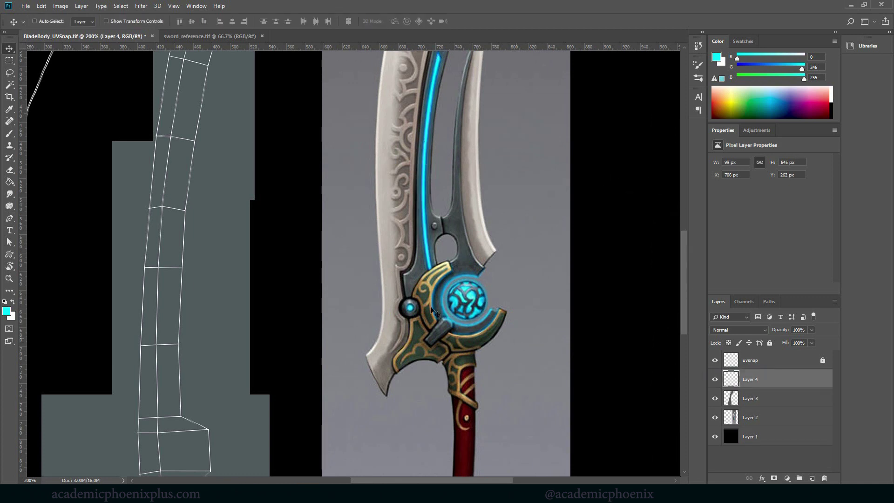
{"action": "mouse_move", "coordinate": [432, 242]}
{"action": "left_mouse_down"}
{"action": "mouse_move", "coordinate": [275, 213]}
{"action": "mouse_move", "coordinate": [188, 247]}
{"action": "left_mouse_up"}
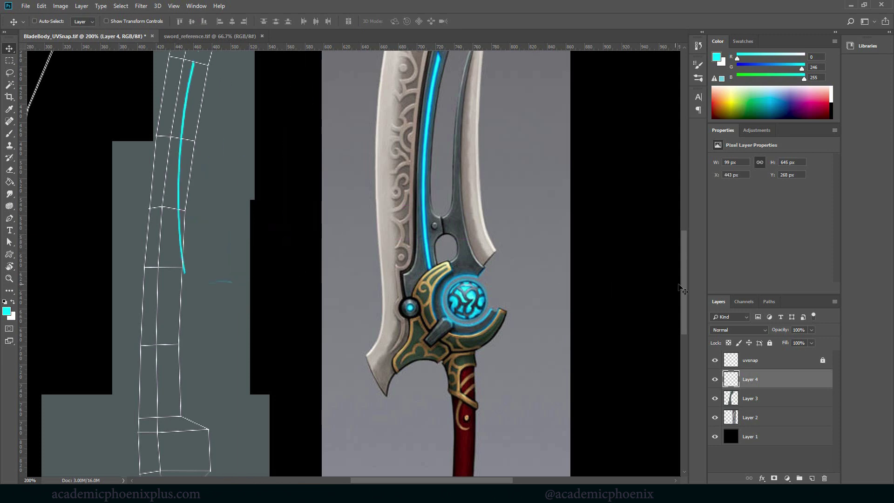
{"action": "left_click_drag", "start_coordinate": [681, 289], "coordinate": [668, 203]}
{"action": "key", "text": "ctrl"}
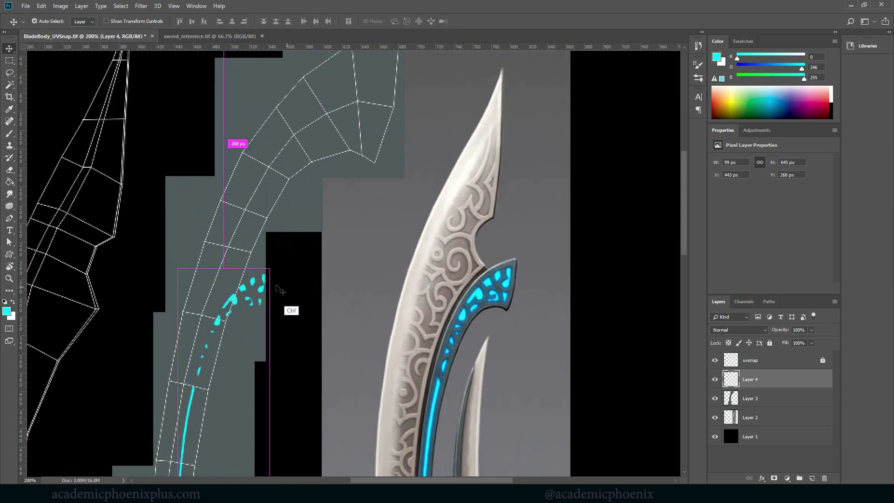
Step: Scale the glow to about 130% and rotate it about 10° to fit the UV shell
{"action": "key", "text": "ctrl+t"}
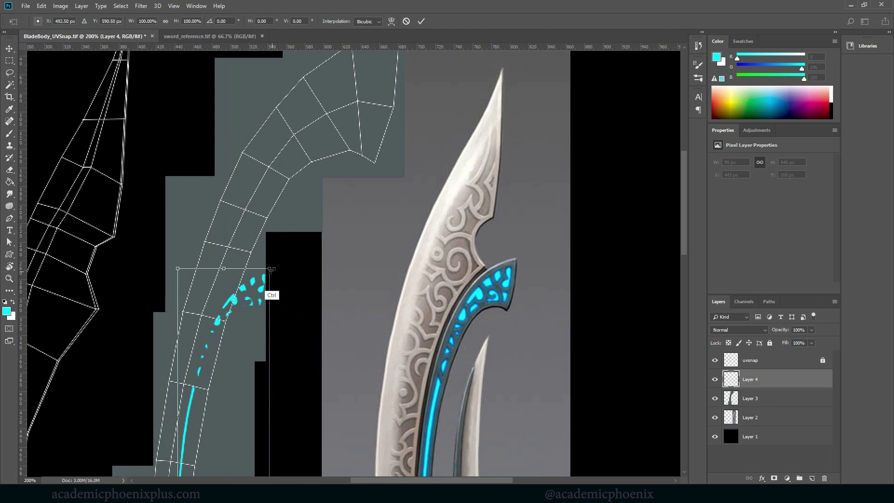
{"action": "mouse_move", "coordinate": [271, 270]}
{"action": "left_mouse_down"}
{"action": "mouse_move", "coordinate": [333, 225]}
{"action": "mouse_move", "coordinate": [429, 198]}
{"action": "mouse_move", "coordinate": [294, 159]}
{"action": "mouse_move", "coordinate": [371, 97]}
{"action": "mouse_move", "coordinate": [465, 51]}
{"action": "mouse_move", "coordinate": [603, 27]}
{"action": "mouse_move", "coordinate": [444, 189]}
{"action": "mouse_move", "coordinate": [430, 285]}
{"action": "left_mouse_up"}
{"action": "left_click_drag", "start_coordinate": [315, 324], "coordinate": [317, 423]}
{"action": "left_click_drag", "start_coordinate": [683, 161], "coordinate": [683, 251]}
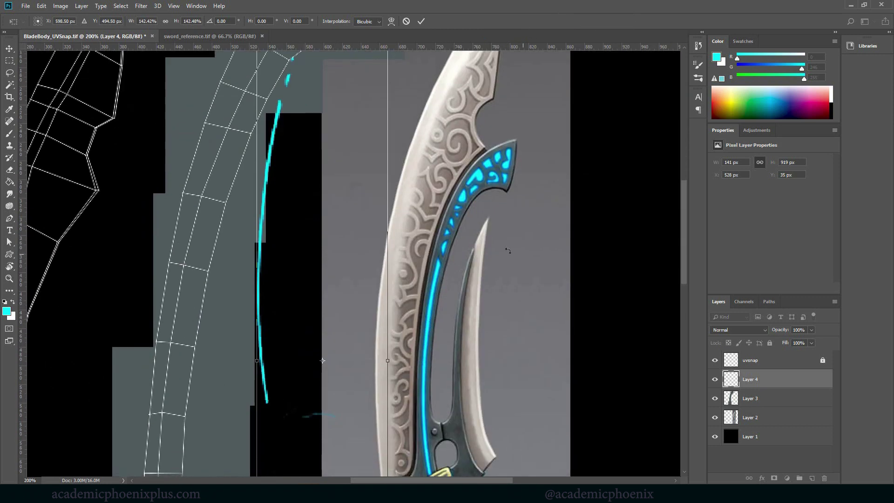
{"action": "mouse_move", "coordinate": [435, 136]}
{"action": "left_mouse_down"}
{"action": "mouse_move", "coordinate": [467, 143]}
{"action": "mouse_move", "coordinate": [463, 179]}
{"action": "left_mouse_up"}
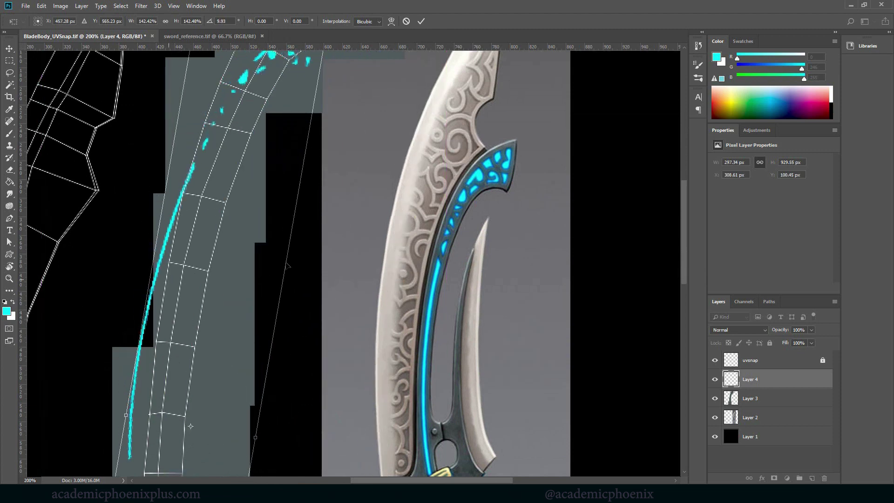
{"action": "scroll", "coordinate": [353, 261], "scroll_direction": "up", "scroll_amount": 5}
{"action": "mouse_move", "coordinate": [350, 111]}
{"action": "left_mouse_down"}
{"action": "mouse_move", "coordinate": [367, 143]}
{"action": "mouse_move", "coordinate": [365, 132]}
{"action": "mouse_move", "coordinate": [358, 143]}
{"action": "left_mouse_up"}
{"action": "mouse_move", "coordinate": [382, 101]}
{"action": "left_mouse_down", "text": "shift"}
{"action": "mouse_move", "coordinate": [457, 88]}
{"action": "mouse_move", "coordinate": [376, 131]}
{"action": "left_mouse_up", "text": "shift"}
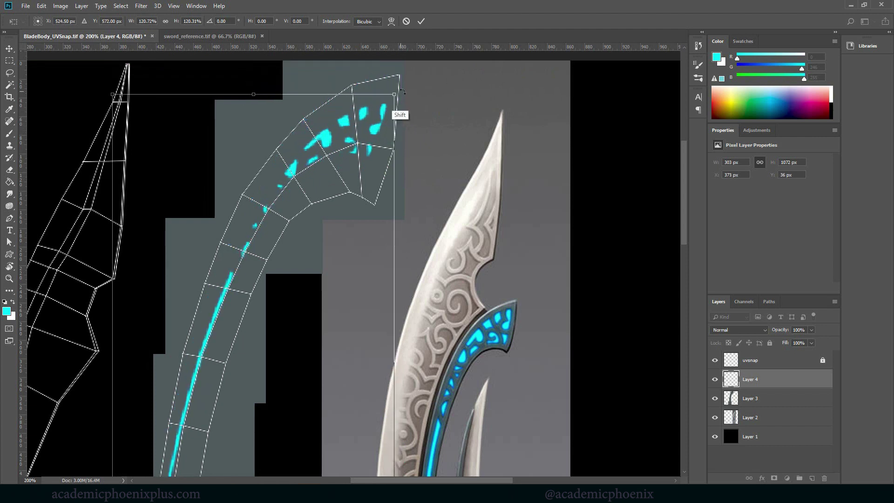
{"action": "mouse_move", "coordinate": [395, 96]}
{"action": "left_mouse_down", "text": "shift"}
{"action": "mouse_move", "coordinate": [531, 54]}
{"action": "mouse_move", "coordinate": [367, 130]}
{"action": "mouse_move", "coordinate": [370, 157]}
{"action": "left_mouse_up", "text": "shift"}
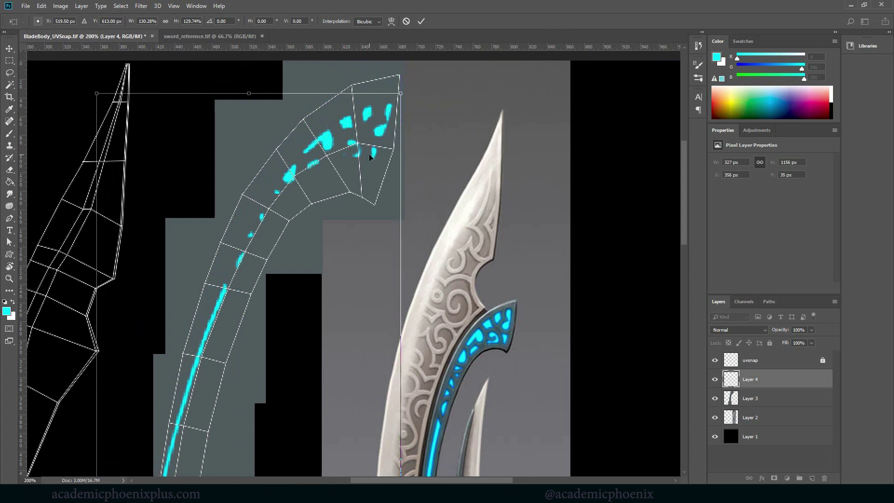
{"action": "key", "text": "Return"}
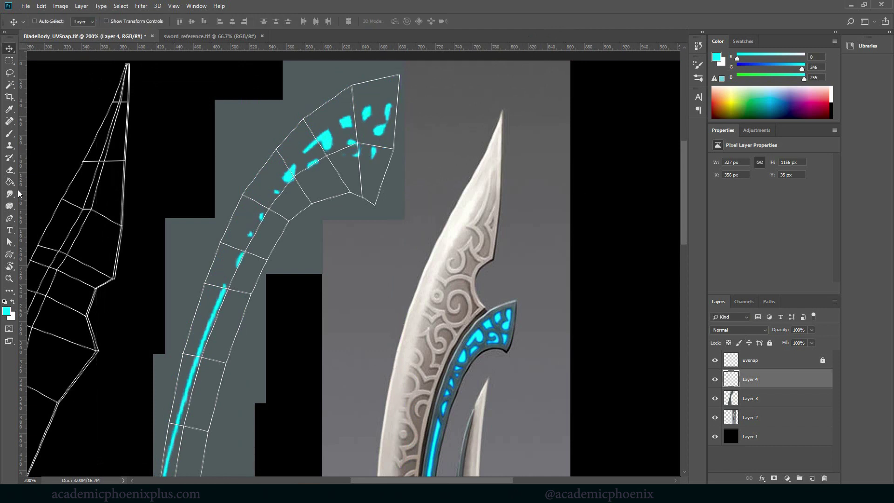
Step: Sample the painted cyan as the foreground colour and add a new empty Layer 5
{"action": "left_click", "coordinate": [6, 311]}
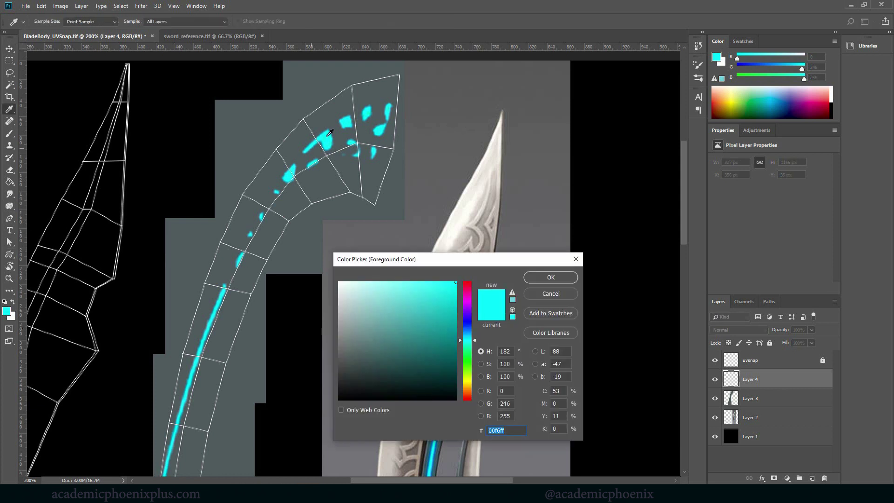
{"action": "left_click", "coordinate": [326, 136]}
{"action": "left_click", "coordinate": [551, 278]}
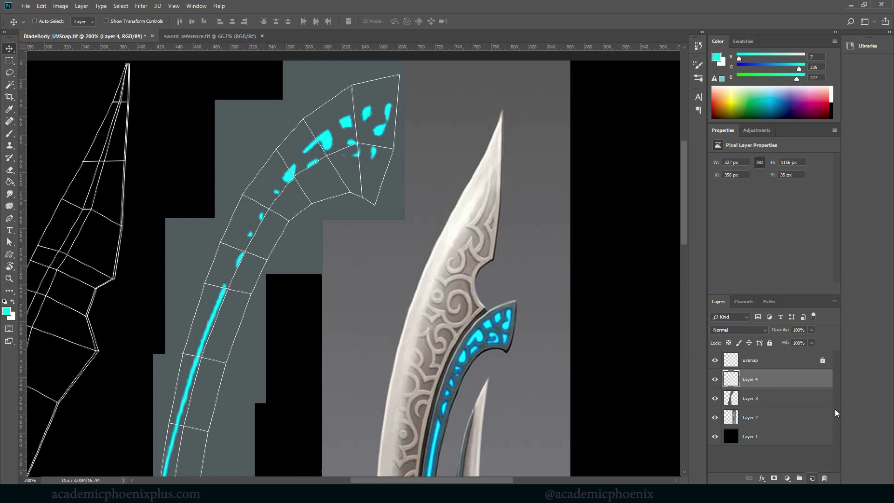
{"action": "left_click", "coordinate": [811, 478]}
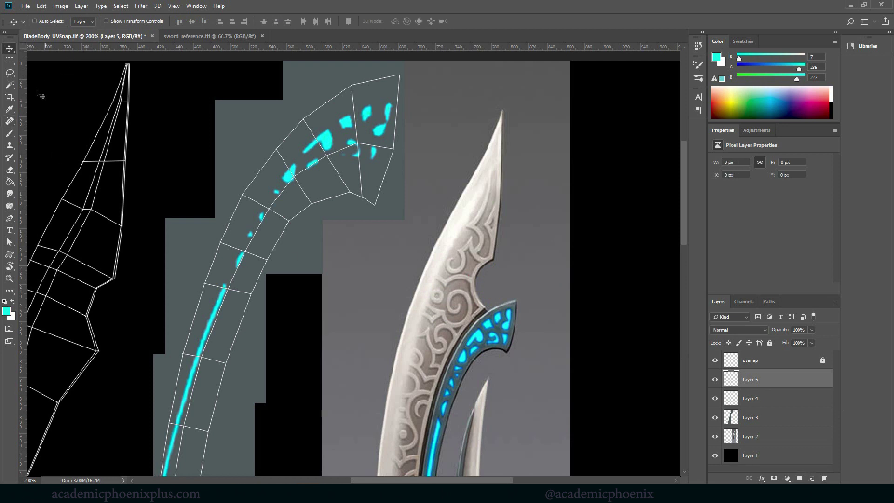
Step: Set up a Hard Round brush sized to 15 px
{"action": "left_click", "coordinate": [10, 133]}
{"action": "left_click", "coordinate": [49, 21]}
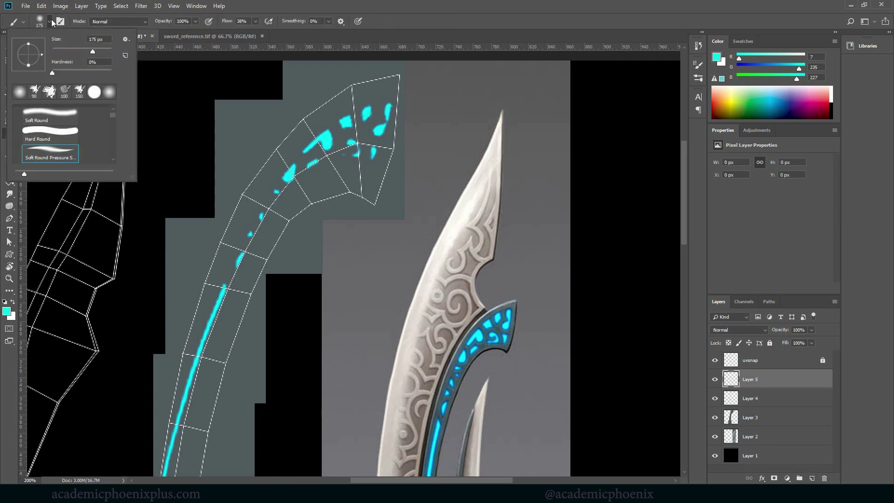
{"action": "left_click", "coordinate": [50, 133]}
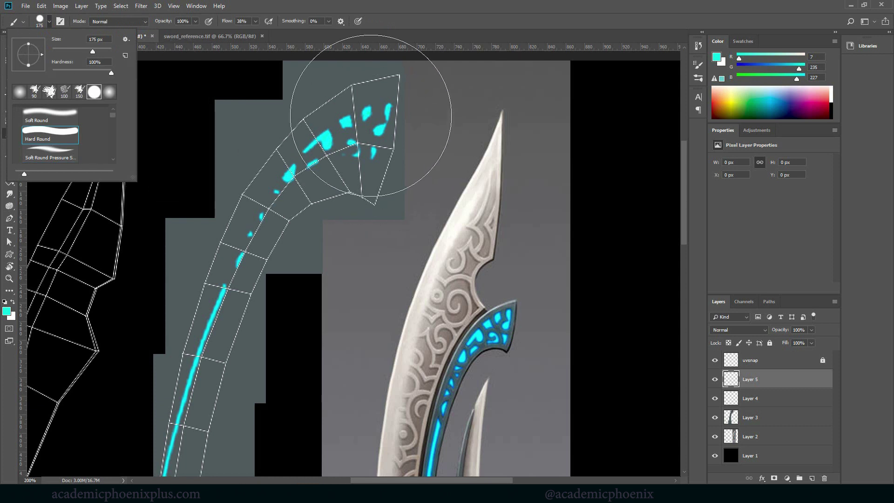
{"action": "left_click", "coordinate": [481, 37]}
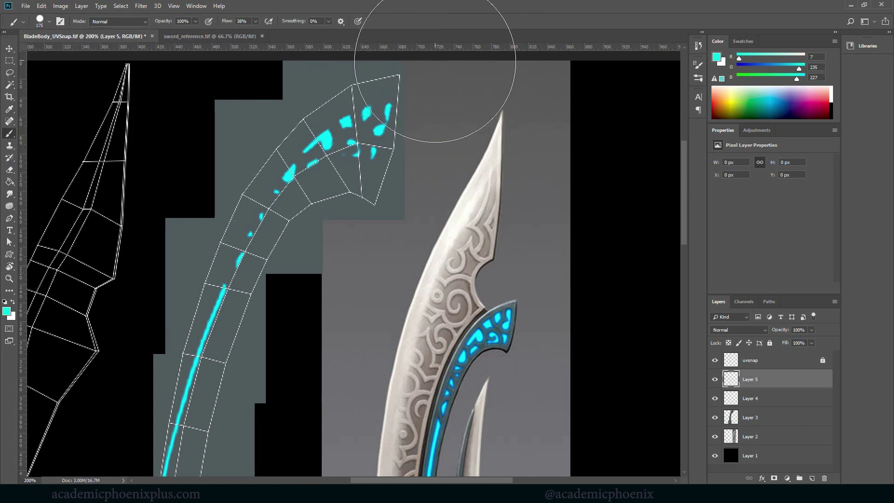
{"action": "key", "text": "bracketright"}
{"action": "key", "text": "bracketright"}
{"action": "key", "text": "bracketright"}
{"action": "key", "text": "bracketright"}
{"action": "key", "text": "bracketright"}
{"action": "key", "text": "bracketright"}
{"action": "key", "text": "bracketright"}
{"action": "key", "text": "bracketright"}
{"action": "key", "text": "bracketright"}
{"action": "key", "text": "bracketright"}
{"action": "key", "text": "bracketright"}
{"action": "key", "text": "bracketright"}
{"action": "key", "text": "bracketright"}
{"action": "key", "text": "bracketright"}
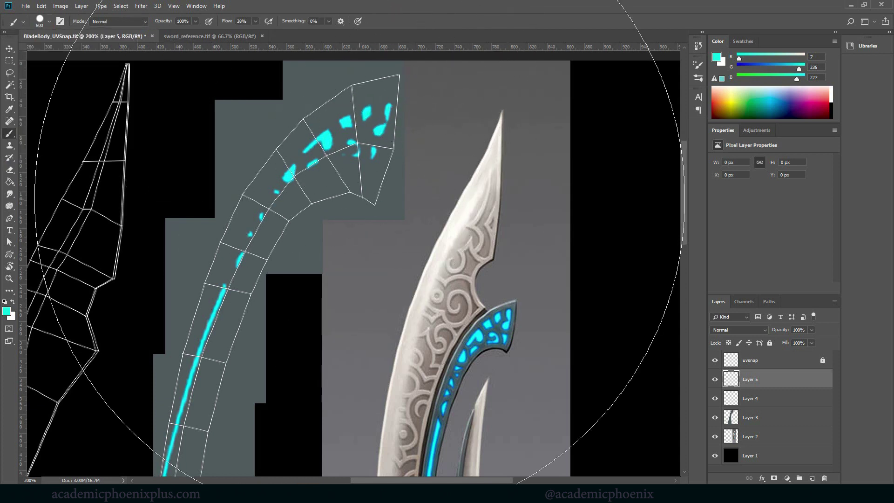
{"action": "key", "text": "bracketleft"}
{"action": "key", "text": "bracketleft"}
{"action": "key", "text": "bracketleft"}
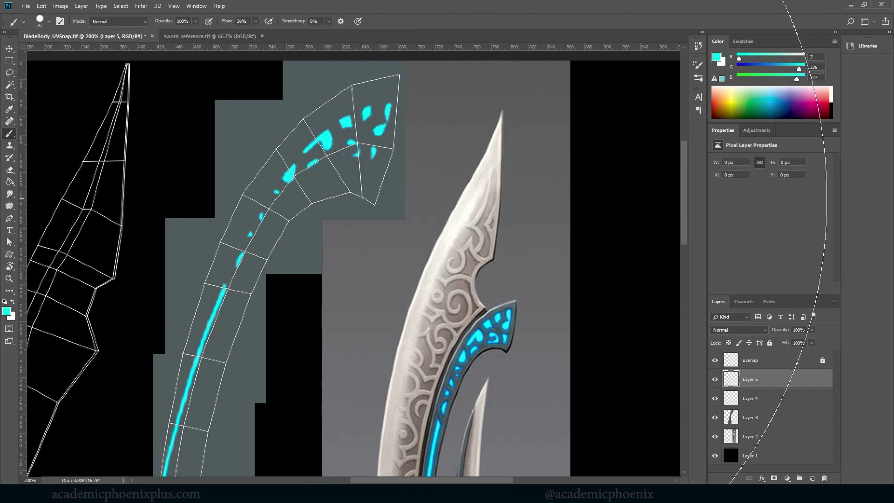
{"action": "key", "text": "bracketleft"}
{"action": "key", "text": "bracketleft"}
{"action": "key", "text": "bracketleft"}
{"action": "key", "text": "bracketleft"}
{"action": "key", "text": "bracketleft"}
{"action": "key", "text": "bracketleft"}
{"action": "key", "text": "bracketleft"}
{"action": "key", "text": "bracketleft"}
{"action": "key", "text": "bracketleft"}
{"action": "key", "text": "bracketleft"}
{"action": "key", "text": "bracketleft"}
{"action": "key", "text": "bracketleft"}
{"action": "key", "text": "bracketleft"}
{"action": "key", "text": "bracketleft"}
{"action": "key", "text": "bracketleft"}
{"action": "key", "text": "bracketleft"}
{"action": "key", "text": "bracketleft"}
{"action": "key", "text": "bracketleft"}
{"action": "key", "text": "bracketleft"}
{"action": "key", "text": "bracketleft"}
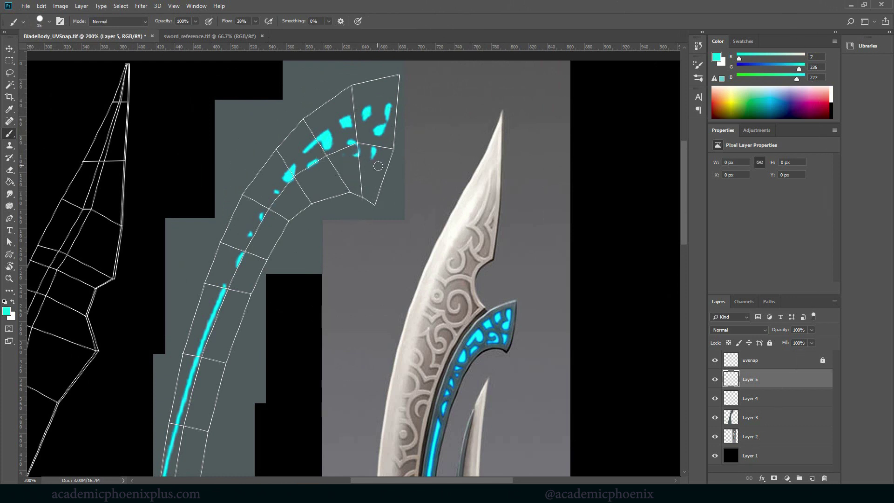
Step: Paint cyan glow spots, a hook, a loop and blobs down the upper blade island
{"action": "mouse_move", "coordinate": [372, 117]}
{"action": "left_mouse_down"}
{"action": "mouse_move", "coordinate": [378, 137]}
{"action": "mouse_move", "coordinate": [383, 109]}
{"action": "mouse_move", "coordinate": [367, 140]}
{"action": "mouse_move", "coordinate": [375, 129]}
{"action": "left_mouse_up"}
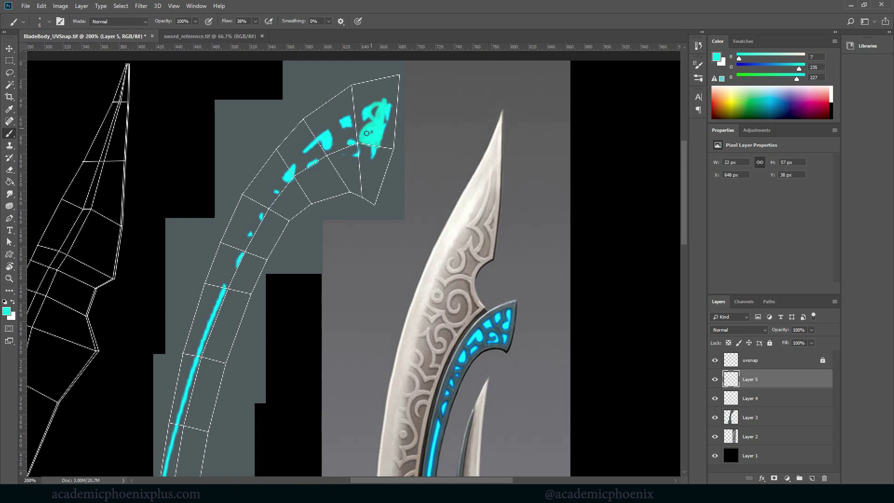
{"action": "left_click", "coordinate": [328, 140], "text": "alt"}
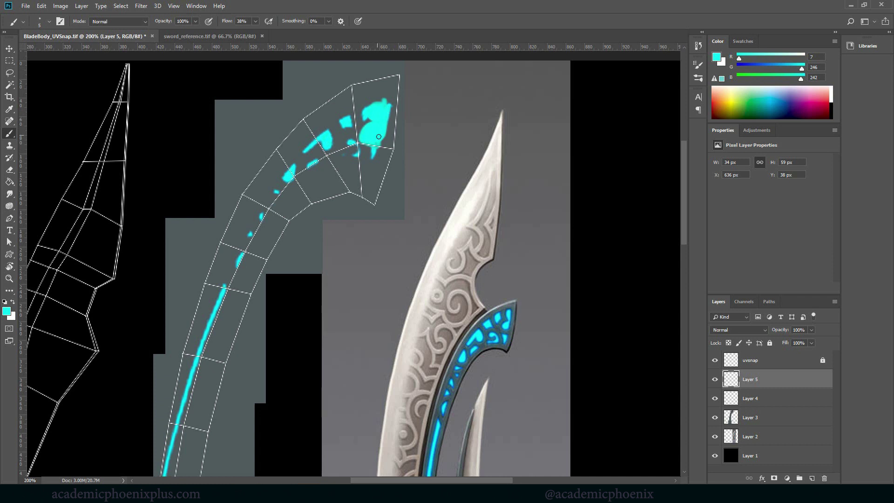
{"action": "left_click_drag", "start_coordinate": [373, 176], "coordinate": [366, 186]}
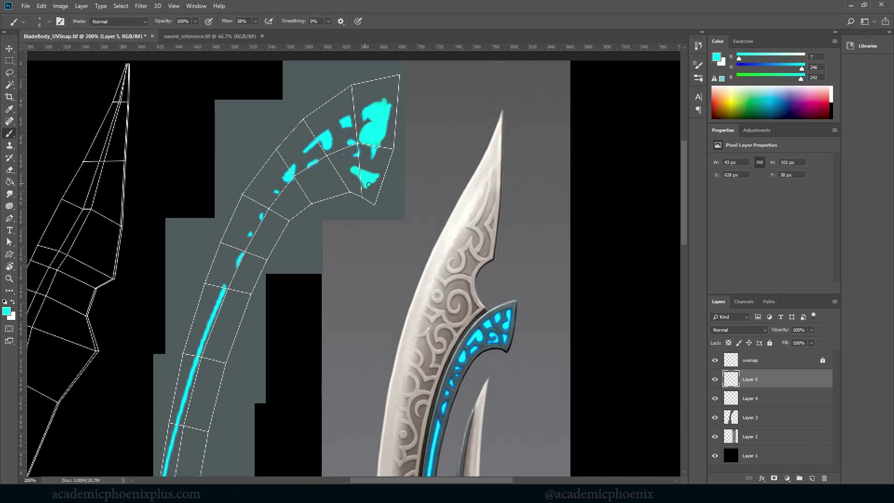
{"action": "mouse_move", "coordinate": [306, 195]}
{"action": "left_mouse_down"}
{"action": "mouse_move", "coordinate": [334, 185]}
{"action": "mouse_move", "coordinate": [319, 175]}
{"action": "left_mouse_up"}
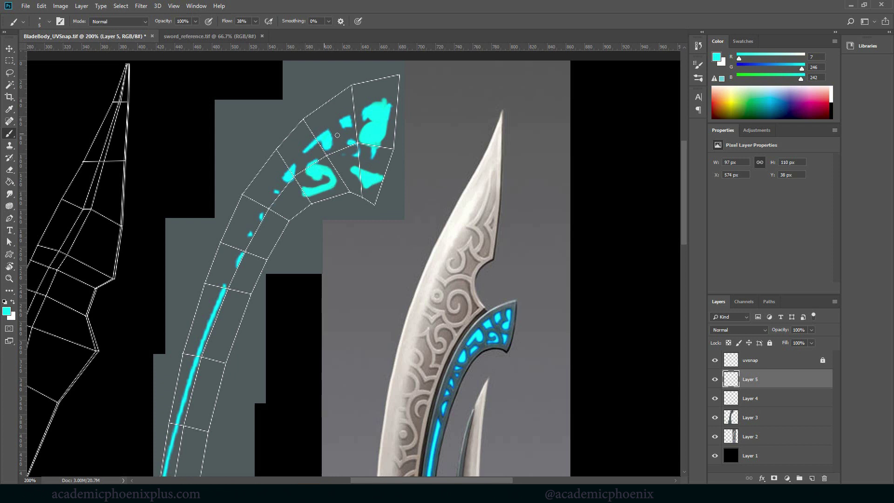
{"action": "mouse_move", "coordinate": [325, 132]}
{"action": "left_mouse_down"}
{"action": "mouse_move", "coordinate": [300, 153]}
{"action": "mouse_move", "coordinate": [331, 138]}
{"action": "mouse_move", "coordinate": [262, 191]}
{"action": "left_mouse_up"}
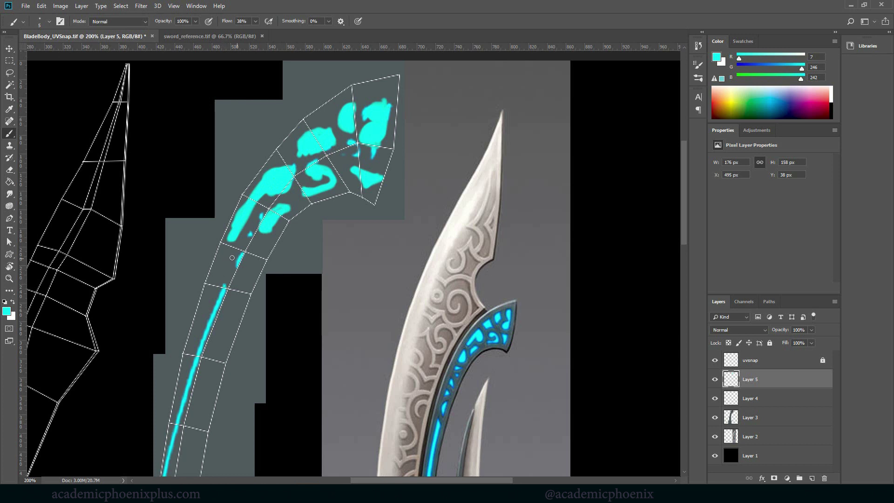
{"action": "left_click_drag", "start_coordinate": [234, 252], "coordinate": [235, 279]}
{"action": "left_click_drag", "start_coordinate": [223, 298], "coordinate": [215, 342]}
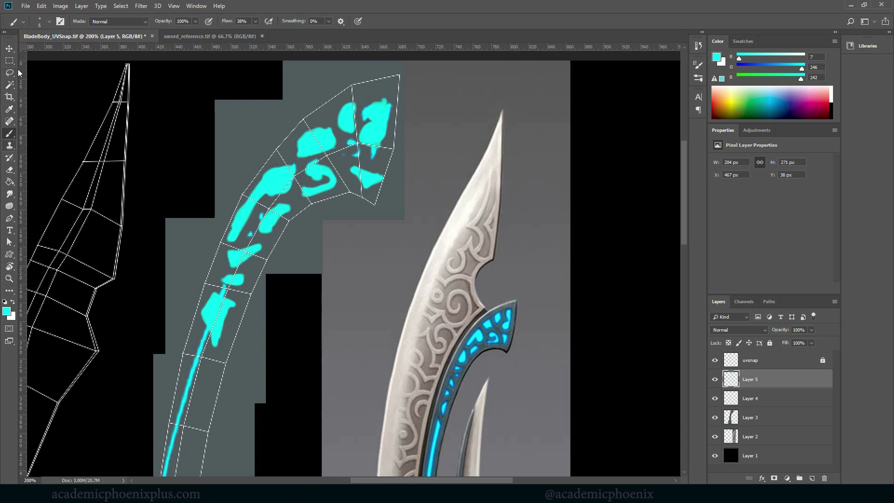
Step: Pen-draw the stripe from its top point down to a curved point near the blade's lower end
{"action": "left_click", "coordinate": [10, 218]}
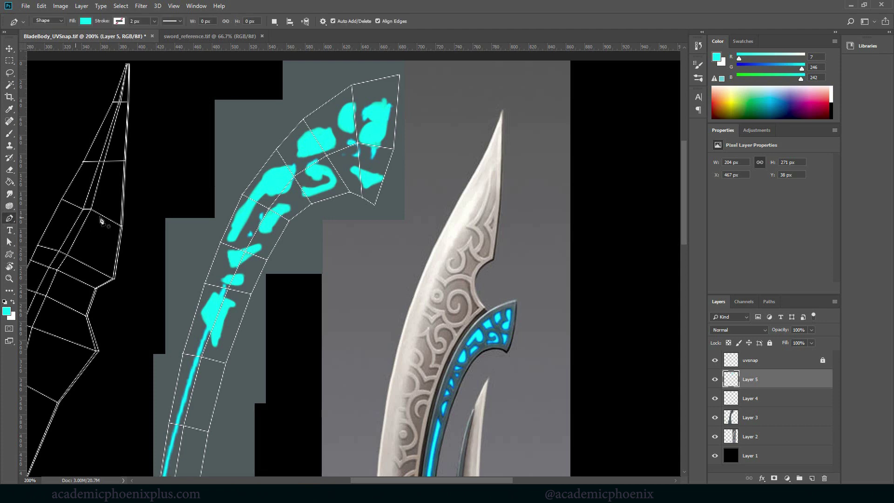
{"action": "left_click_drag", "start_coordinate": [289, 319], "coordinate": [355, 131]}
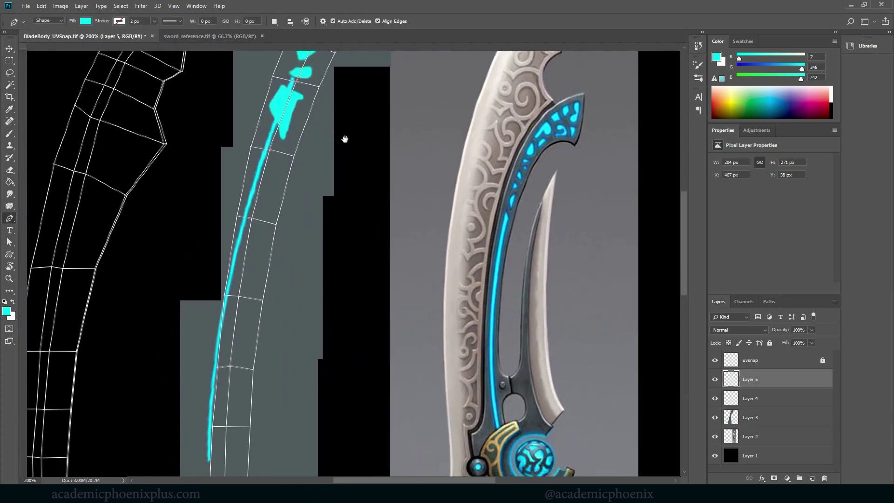
{"action": "left_click", "coordinate": [263, 139]}
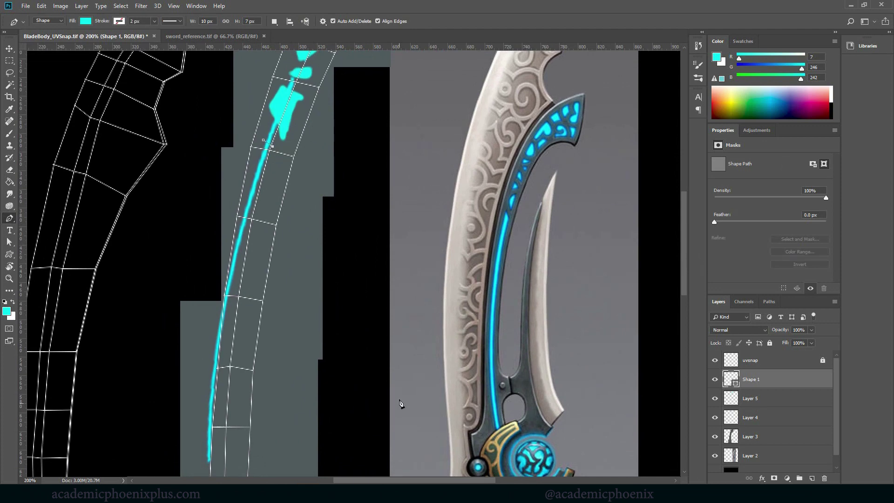
{"action": "key", "text": "z"}
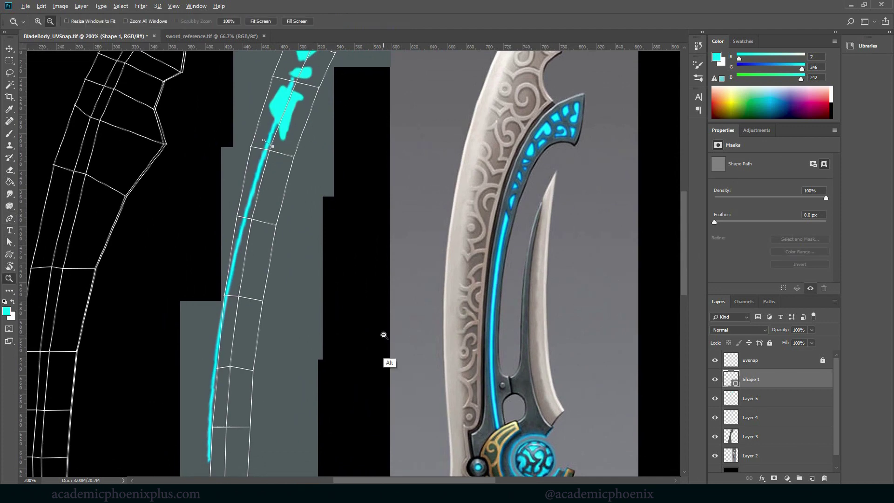
{"action": "left_click", "coordinate": [380, 339], "text": "alt"}
{"action": "key", "text": "p"}
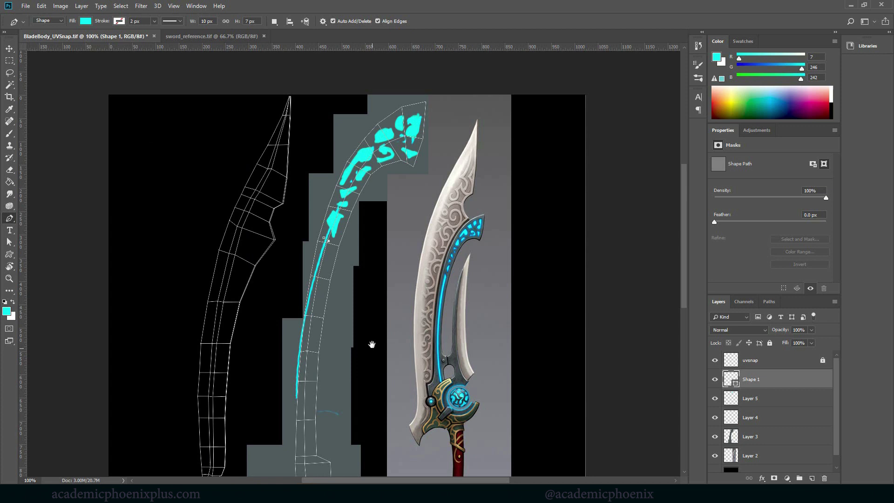
{"action": "left_click_drag", "start_coordinate": [371, 347], "coordinate": [336, 233]}
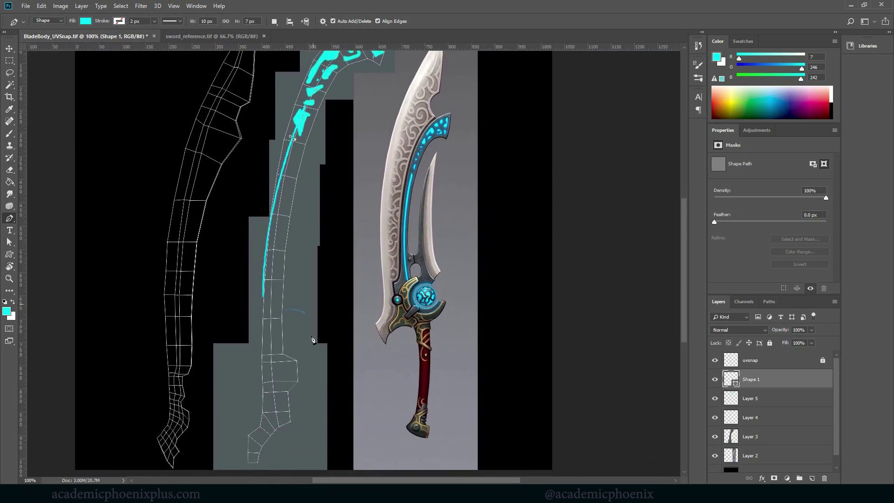
{"action": "left_click_drag", "start_coordinate": [277, 404], "coordinate": [289, 435]}
Step: Reshape the stripe's curve along the blade and make its bottom a sharp, lowered corner
{"action": "key", "text": "alt"}
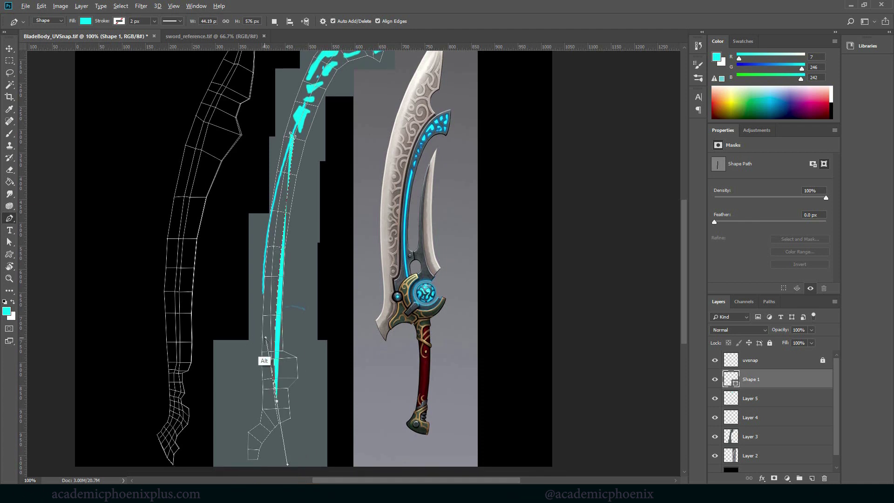
{"action": "left_click_drag", "start_coordinate": [266, 337], "coordinate": [249, 293], "text": "alt"}
{"action": "left_click_drag", "start_coordinate": [683, 319], "coordinate": [686, 342]}
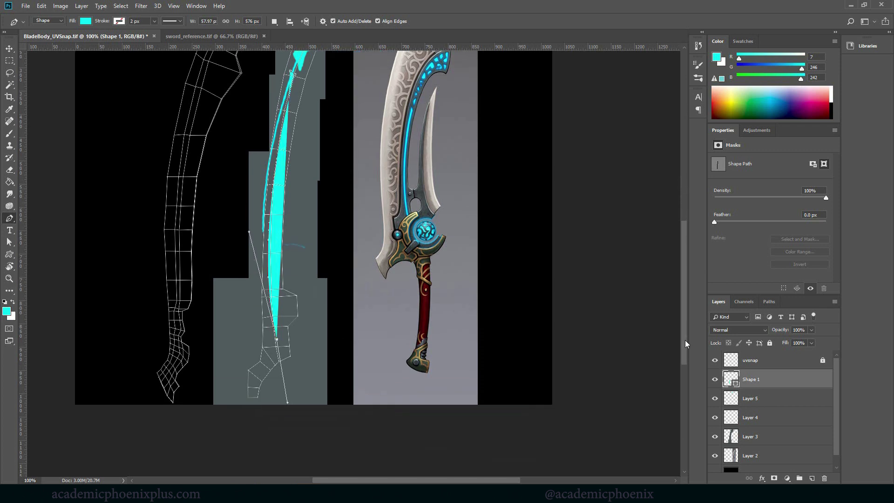
{"action": "left_click_drag", "start_coordinate": [287, 402], "coordinate": [277, 343], "text": "alt"}
{"action": "left_click", "coordinate": [276, 341], "text": "alt"}
{"action": "left_click_drag", "start_coordinate": [272, 341], "coordinate": [275, 357]}
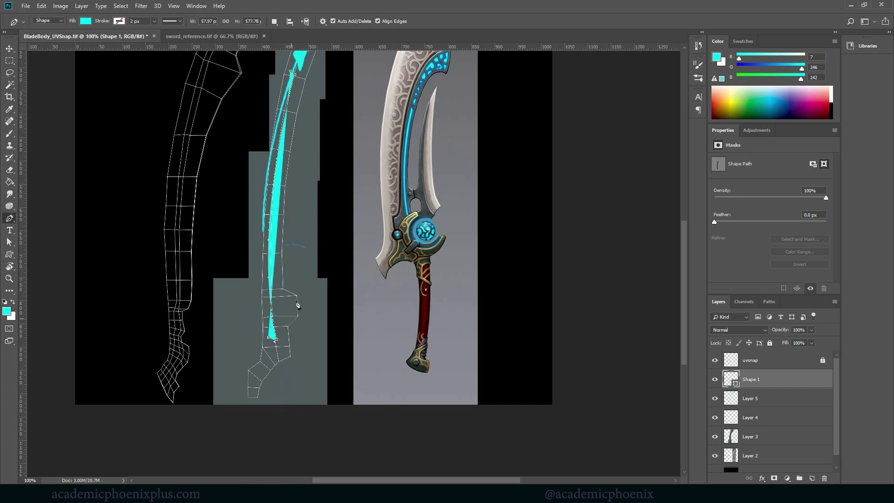
Step: Refine the top handles and lower curves, flattening the pointed bottom tip
{"action": "left_click_drag", "start_coordinate": [291, 75], "coordinate": [332, 56]}
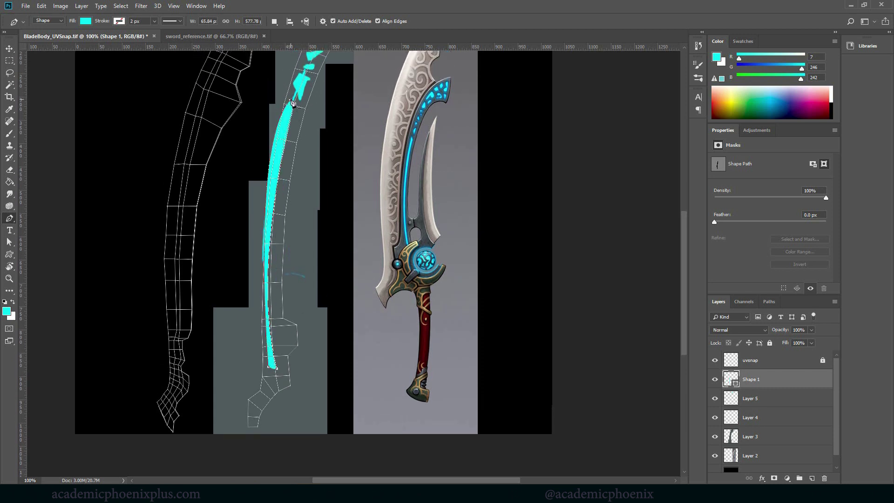
{"action": "left_click_drag", "start_coordinate": [291, 100], "coordinate": [250, 271], "text": "alt"}
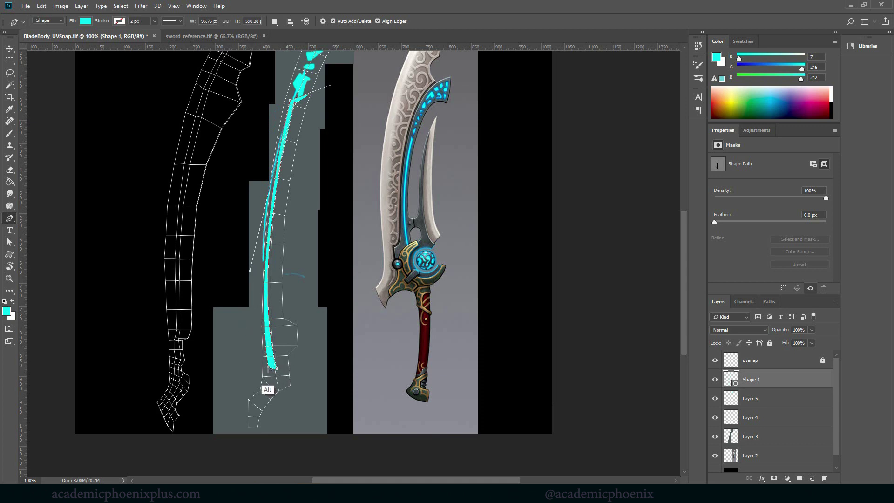
{"action": "left_click_drag", "start_coordinate": [264, 355], "coordinate": [264, 355], "text": "alt"}
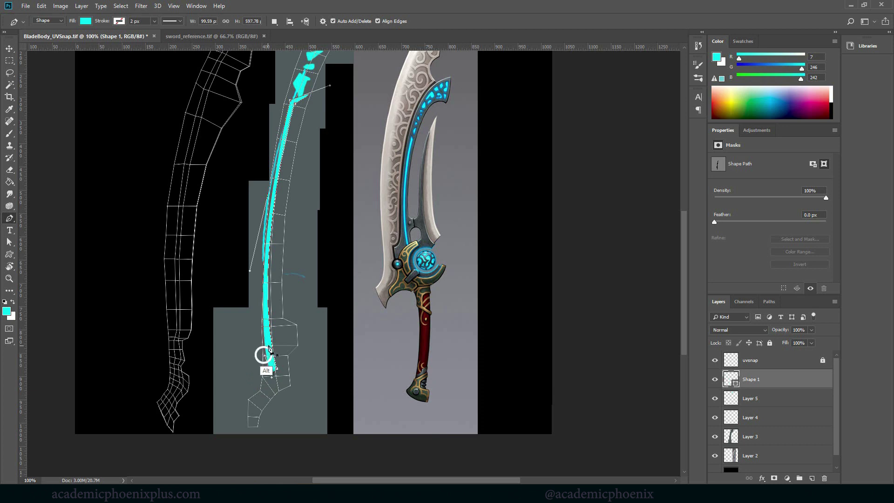
{"action": "left_click_drag", "start_coordinate": [269, 346], "coordinate": [269, 344], "text": "alt"}
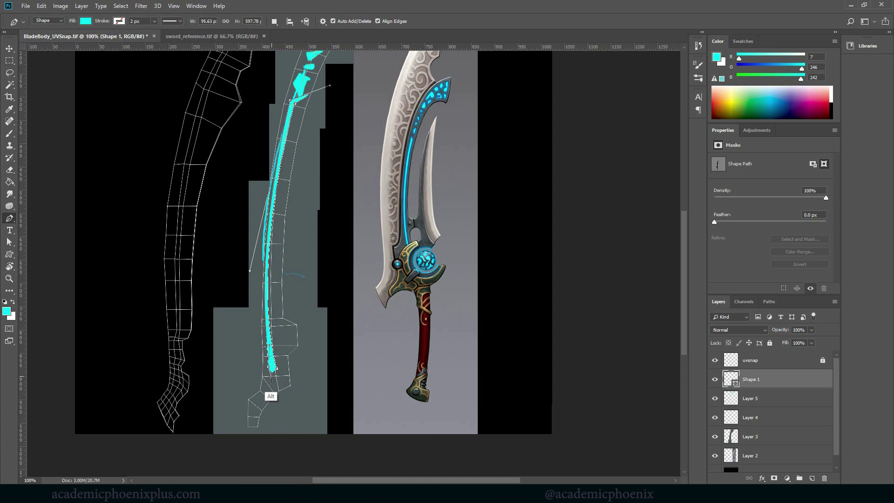
{"action": "left_click_drag", "start_coordinate": [272, 376], "coordinate": [270, 367], "text": "alt"}
{"action": "left_click_drag", "start_coordinate": [331, 86], "coordinate": [300, 98], "text": "alt"}
{"action": "key", "text": "v"}
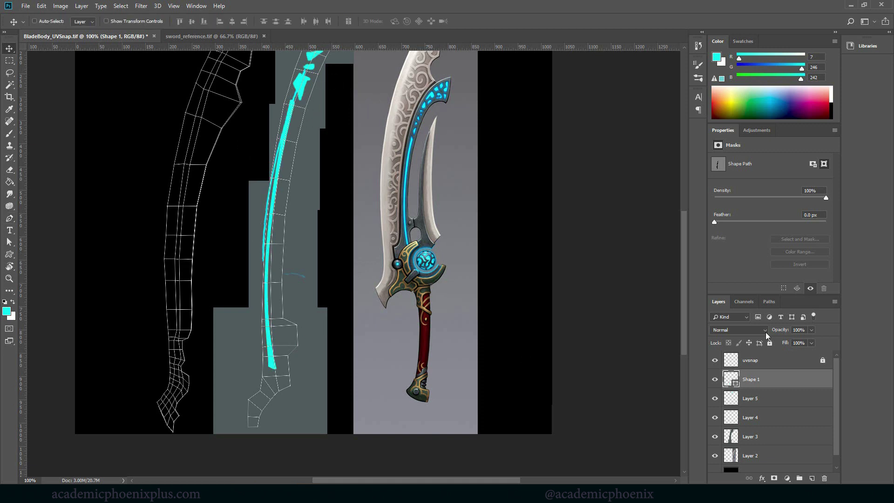
Step: Hide Layer 4 and polygon-lasso the top end of the stripe
{"action": "left_click", "coordinate": [715, 418]}
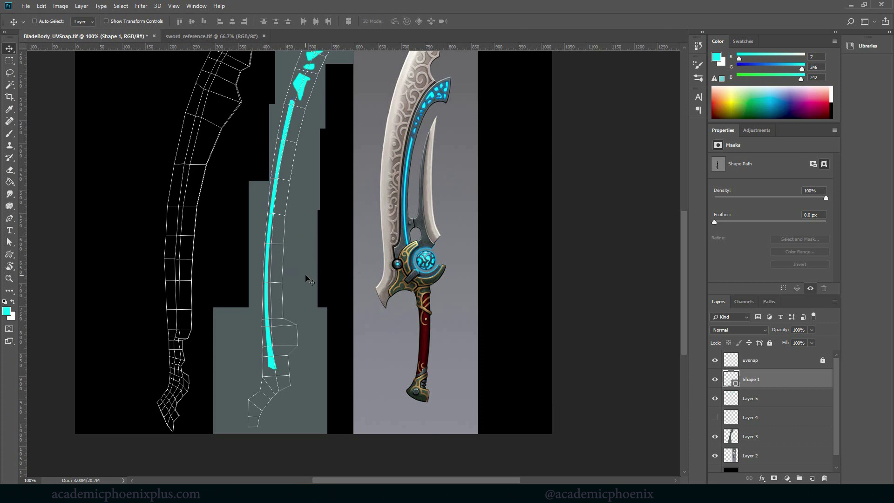
{"action": "key", "text": "m"}
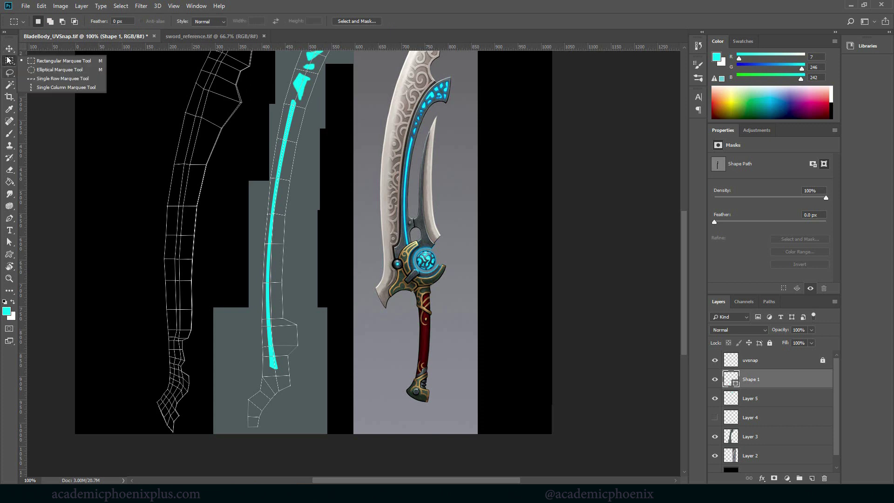
{"action": "left_click", "coordinate": [10, 73]}
{"action": "right_click", "coordinate": [12, 75]}
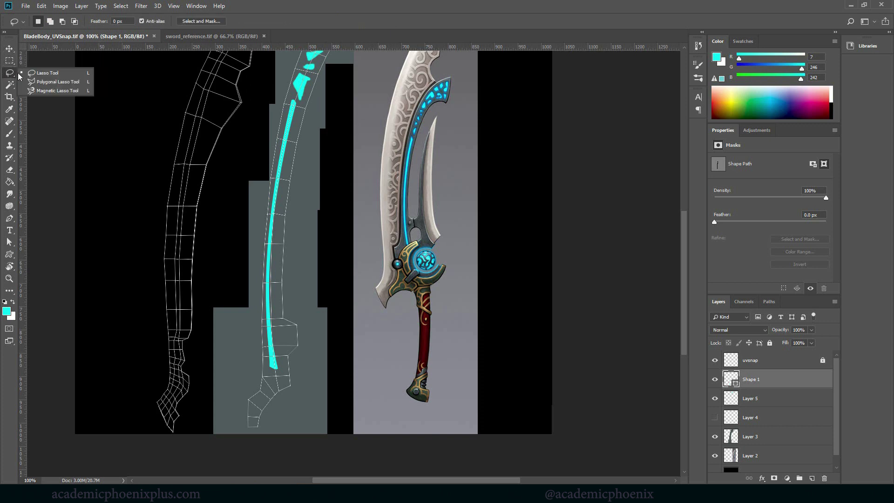
{"action": "left_click", "coordinate": [58, 83]}
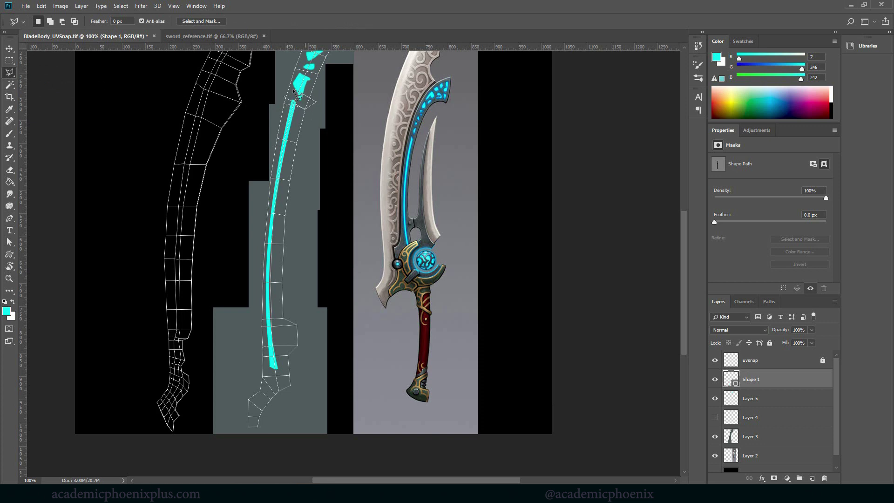
{"action": "left_click", "coordinate": [287, 103]}
{"action": "key", "text": "Delete"}
{"action": "key", "text": "Return"}
Step: Rasterize Shape 1 and delete the selected top of the stripe
{"action": "right_click", "coordinate": [769, 379]}
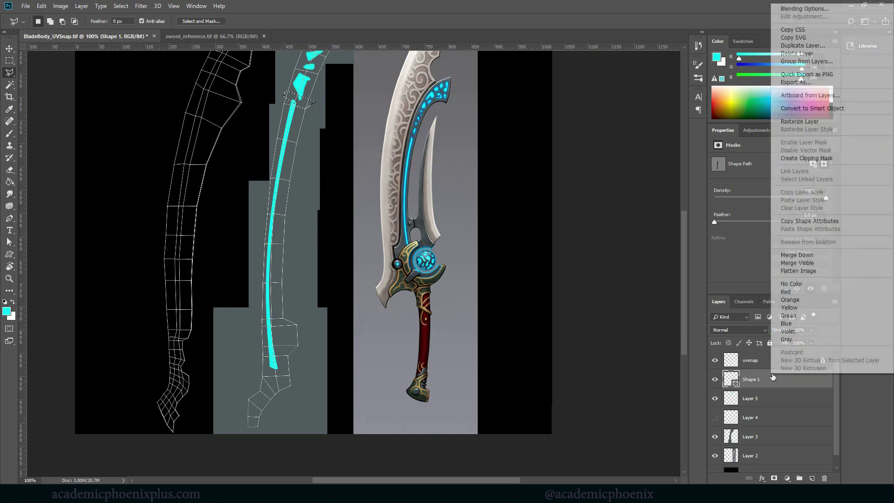
{"action": "left_click", "coordinate": [799, 121]}
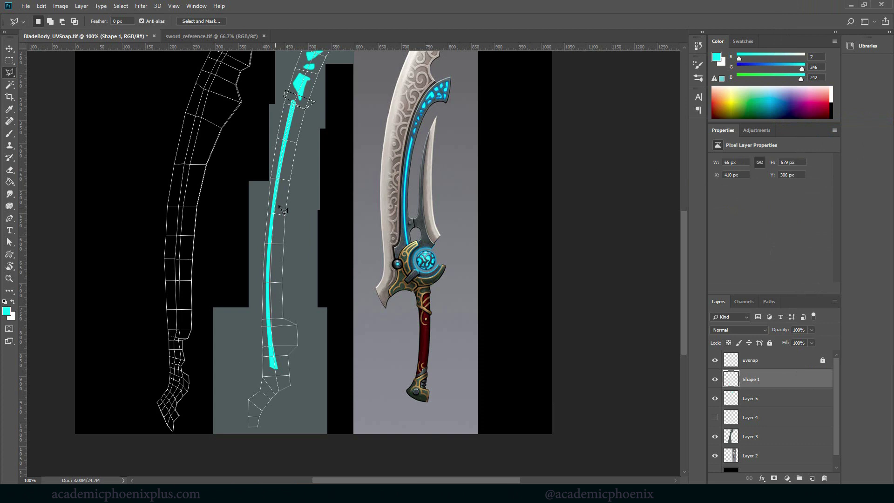
{"action": "key", "text": "Delete"}
{"action": "key", "text": "ctrl+d"}
Step: Fill a pointed cyan tip at the stripe's bottom and nudge the stripe 4 px right
{"action": "left_click", "coordinate": [271, 367]}
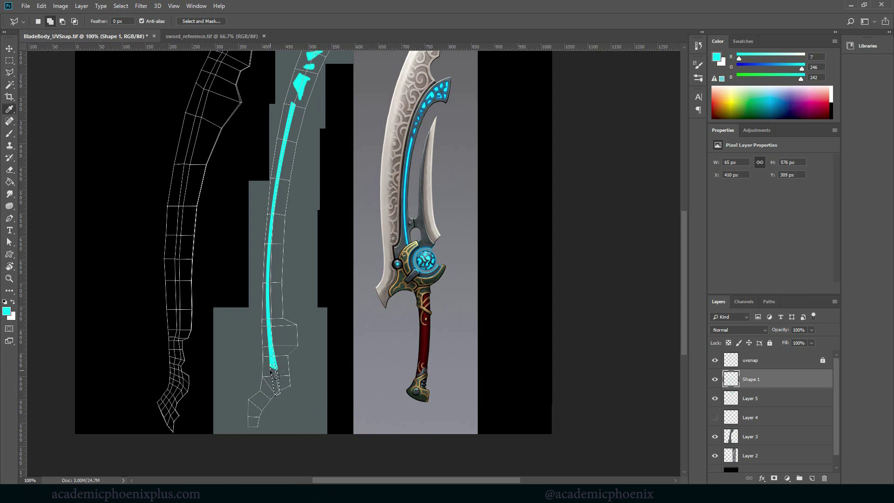
{"action": "key", "text": "shift+BackSpace"}
{"action": "key", "text": "Return"}
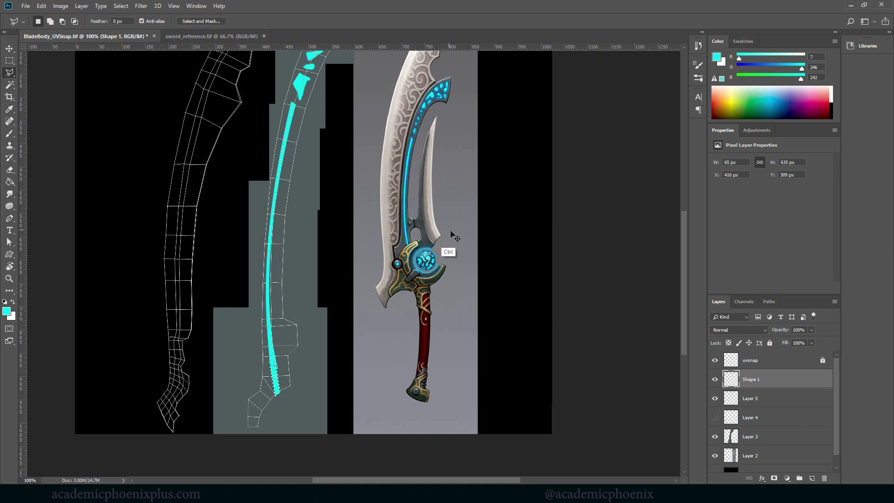
{"action": "key", "text": "ctrl+d"}
{"action": "key", "text": "v"}
{"action": "key", "text": "Right"}
{"action": "key", "text": "Right"}
{"action": "key", "text": "Right"}
{"action": "key", "text": "Right"}
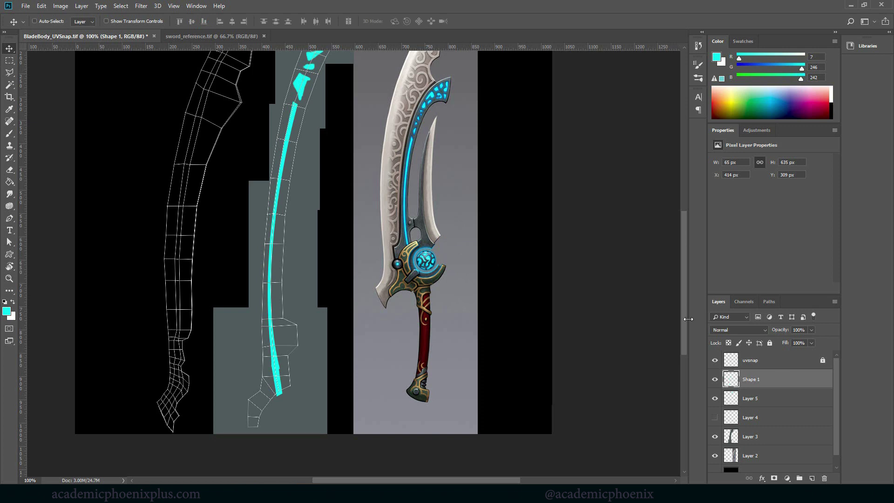
Step: Brush over the small gaps in the top glow blob
{"action": "scroll", "coordinate": [687, 275], "scroll_direction": "up", "scroll_amount": 5}
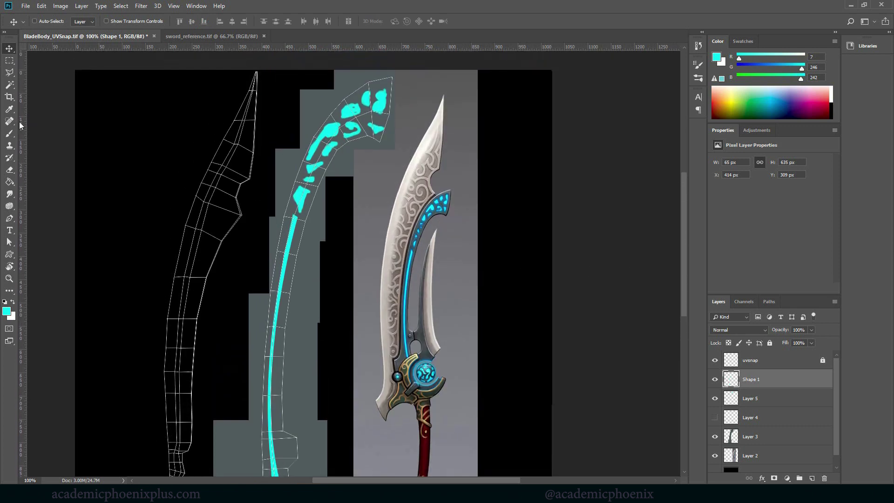
{"action": "key", "text": "b"}
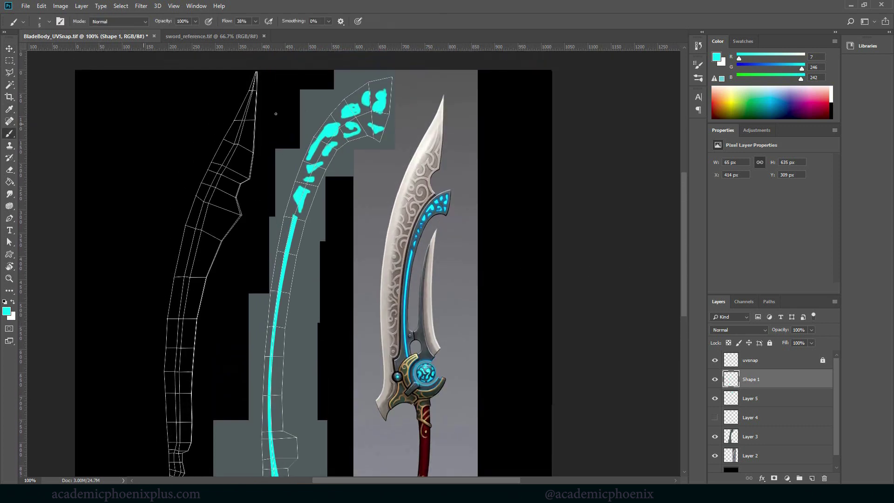
{"action": "right_click", "coordinate": [356, 107]}
{"action": "left_click", "coordinate": [424, 34]}
{"action": "left_click_drag", "start_coordinate": [353, 107], "coordinate": [355, 110]}
Step: Group Shape 1 through Layer 3 and rename the group 'body'
{"action": "left_click_drag", "start_coordinate": [393, 315], "coordinate": [398, 245]}
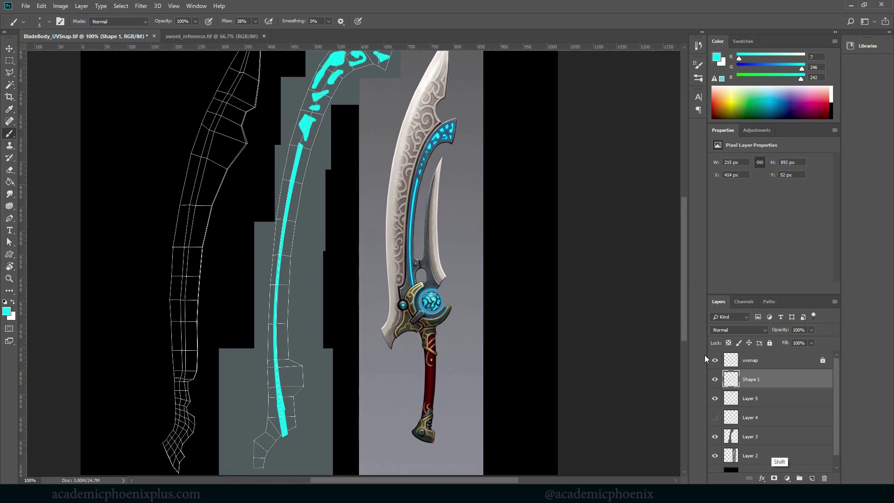
{"action": "left_click", "coordinate": [780, 442], "text": "shift"}
{"action": "left_click_drag", "start_coordinate": [780, 442], "coordinate": [798, 478]}
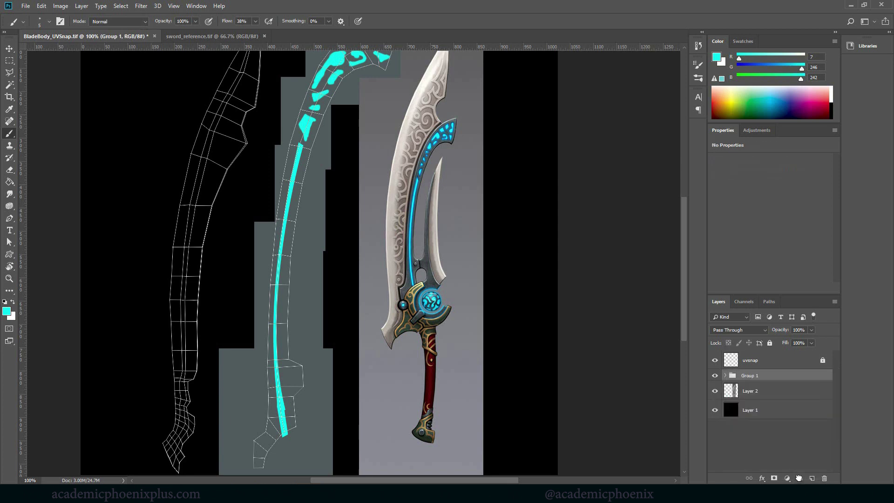
{"action": "double_click", "coordinate": [750, 375]}
{"action": "type", "text": "body"}
{"action": "key", "text": "Return"}
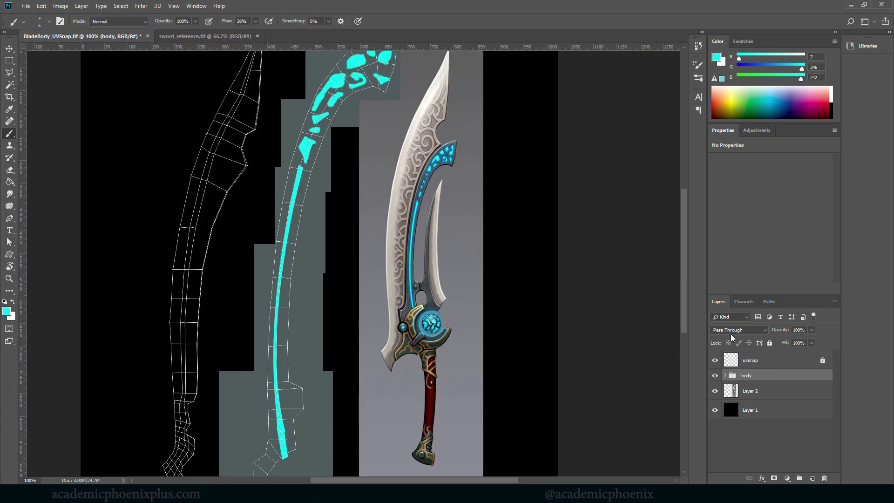
Step: Check Shape 1 and Layer 5 visibility, then merge Shape 1 down into Layer 5
{"action": "left_click", "coordinate": [726, 375]}
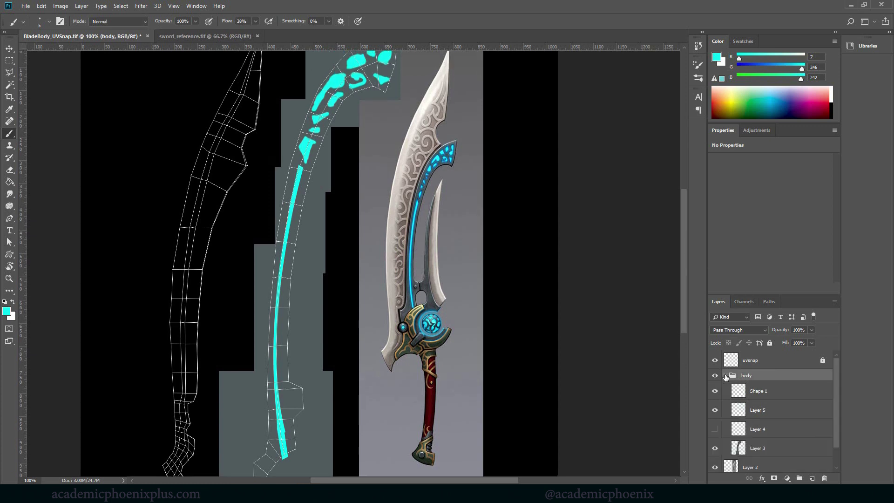
{"action": "left_click", "coordinate": [774, 394]}
{"action": "left_click", "coordinate": [715, 394]}
{"action": "left_click", "coordinate": [715, 394]}
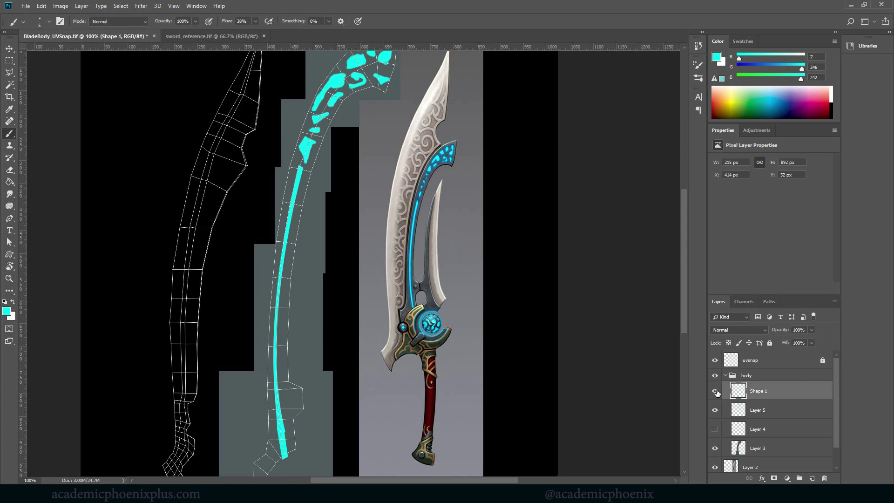
{"action": "left_click", "coordinate": [715, 410]}
{"action": "left_click", "coordinate": [715, 409]}
{"action": "key", "text": "ctrl+e"}
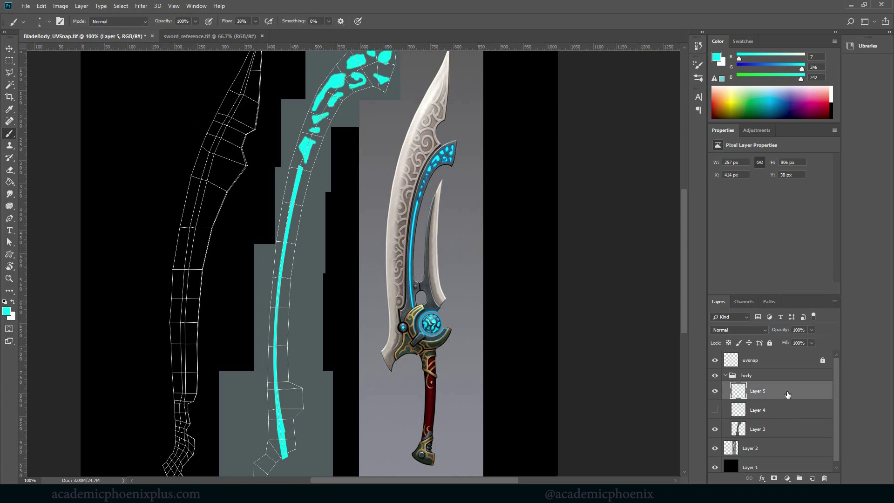
Step: Add a Color Overlay to Layer 5 using the reference's cyan glow, tuned to #0fe8fc
{"action": "double_click", "coordinate": [818, 393]}
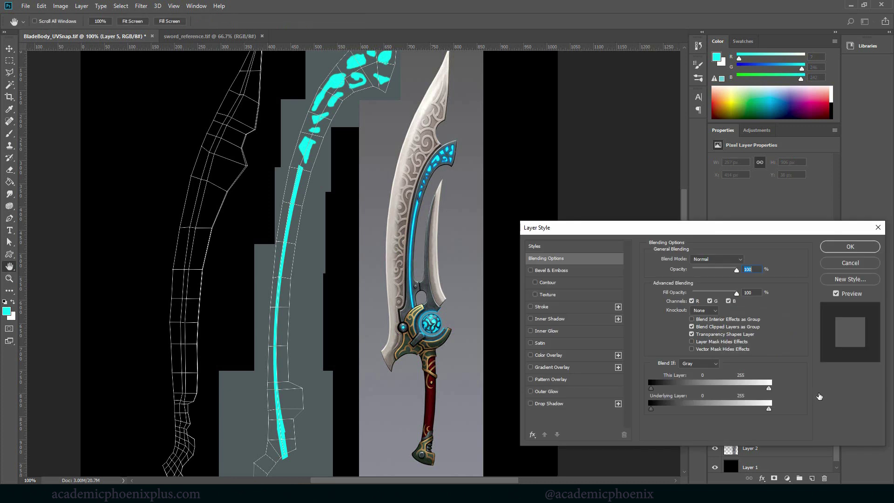
{"action": "left_click", "coordinate": [553, 356]}
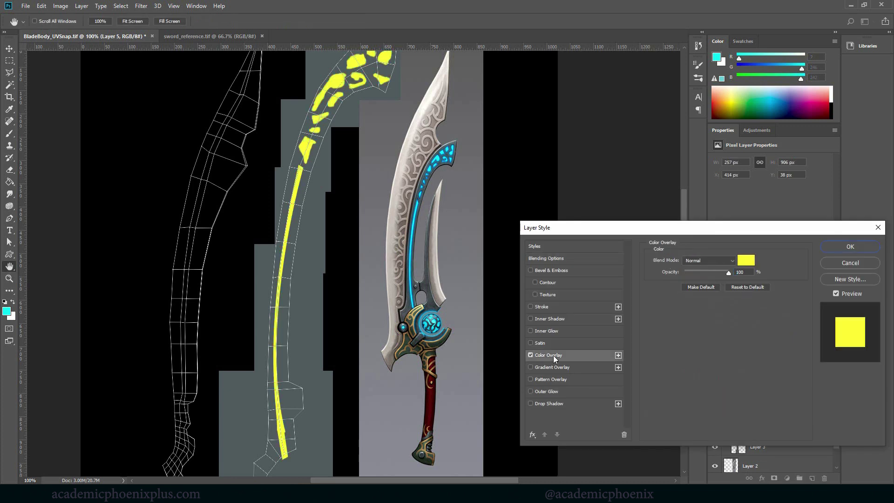
{"action": "left_click", "coordinate": [741, 262]}
{"action": "left_click", "coordinate": [447, 149]}
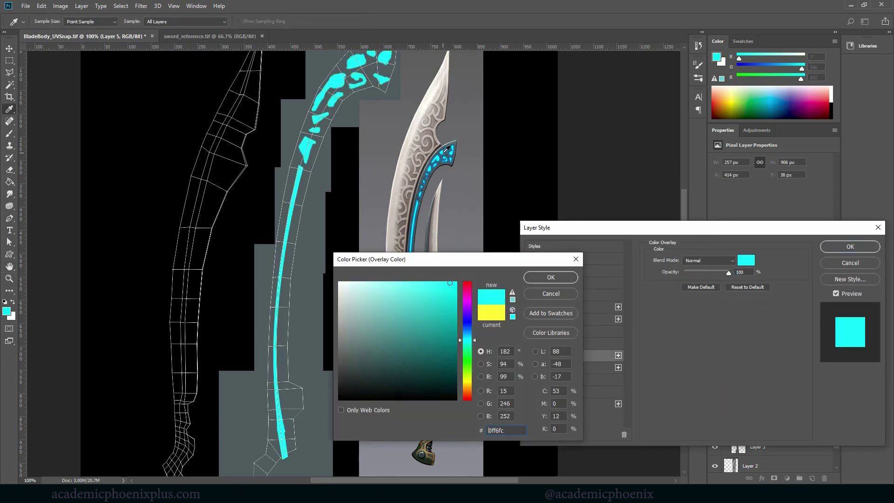
{"action": "left_click", "coordinate": [551, 278]}
{"action": "left_click", "coordinate": [746, 262]}
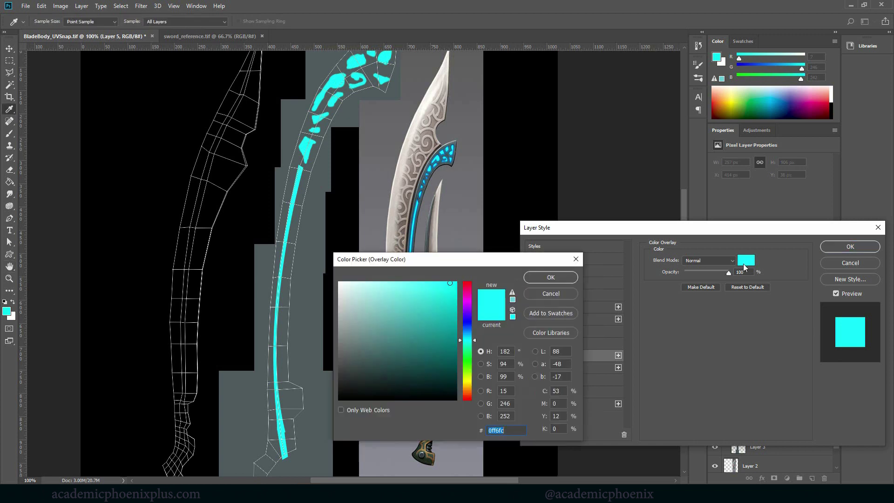
{"action": "left_click_drag", "start_coordinate": [460, 331], "coordinate": [462, 339]}
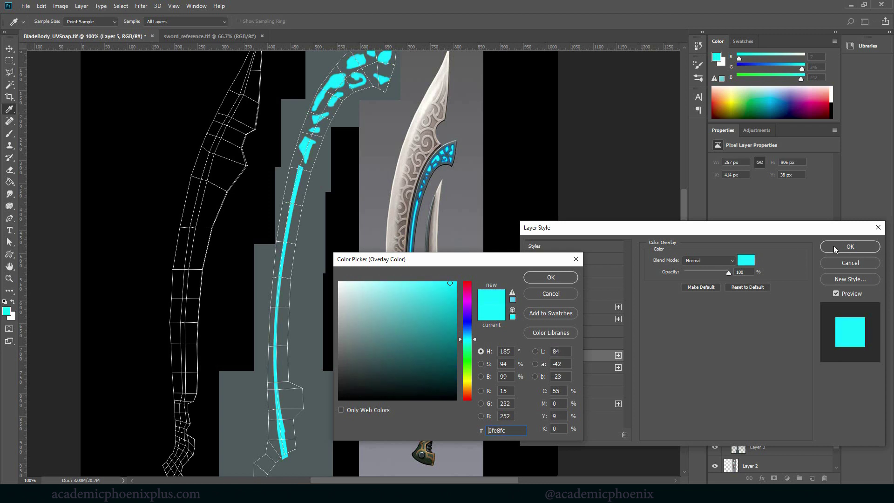
{"action": "left_click", "coordinate": [853, 247]}
{"action": "left_click", "coordinate": [563, 278]}
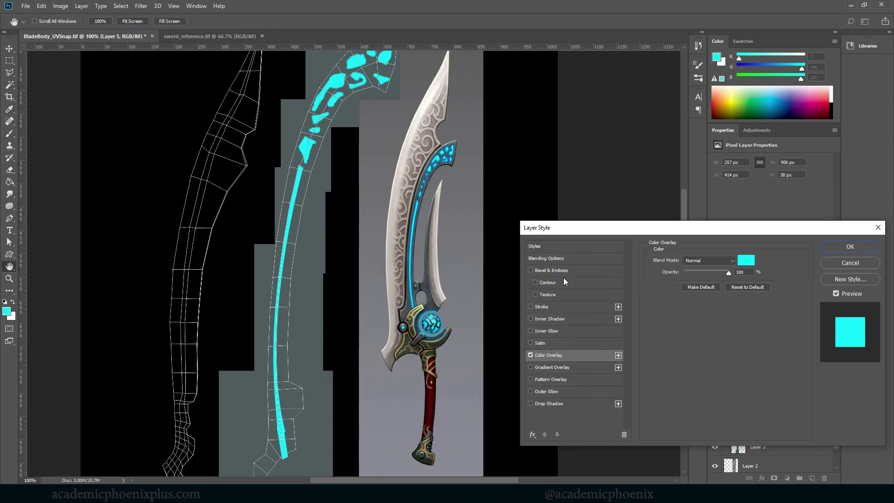
{"action": "left_click", "coordinate": [852, 248]}
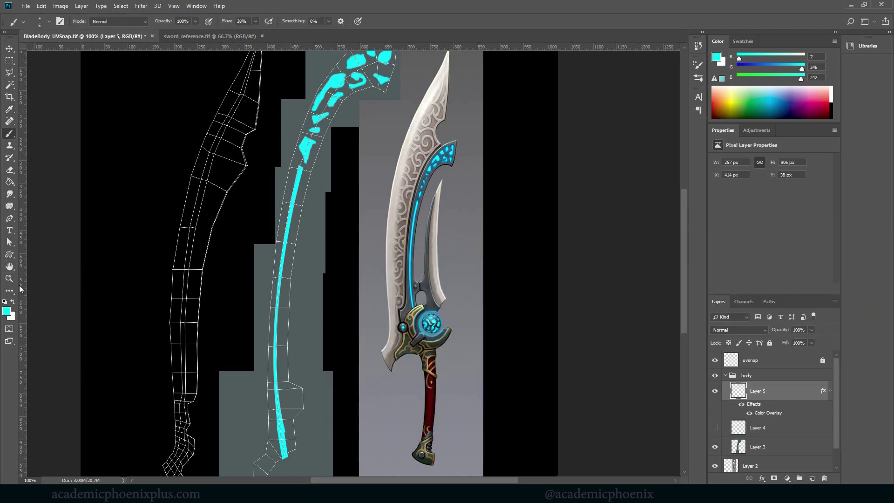
Step: Sample grey from the reference sword and add a new Layer 6 above the body group
{"action": "left_click", "coordinate": [6, 311]}
{"action": "left_click", "coordinate": [435, 122]}
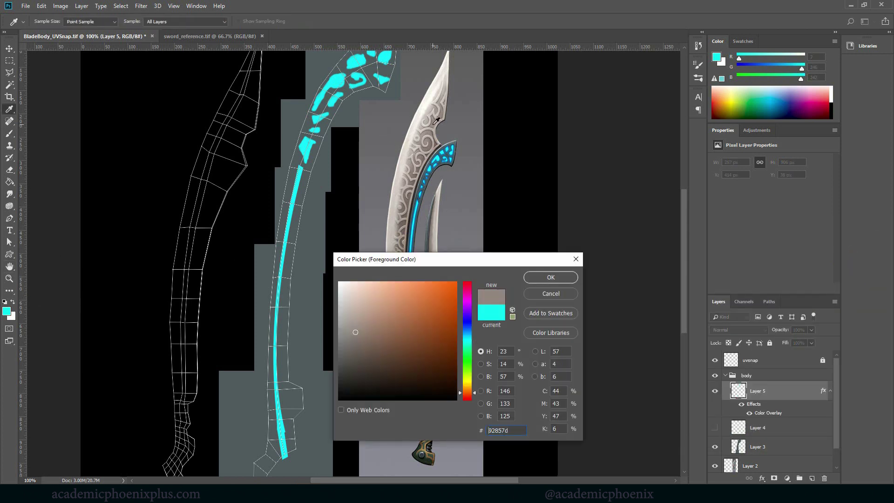
{"action": "left_click", "coordinate": [551, 278]}
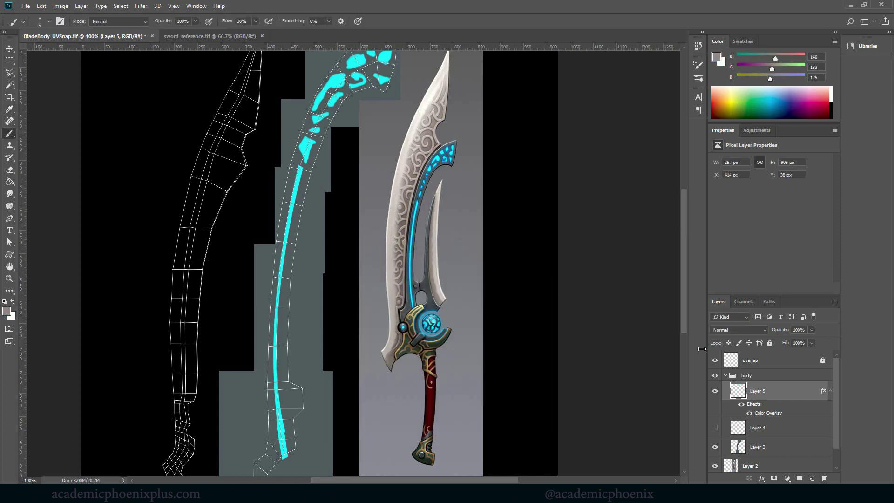
{"action": "left_click", "coordinate": [724, 375]}
{"action": "left_click", "coordinate": [812, 478]}
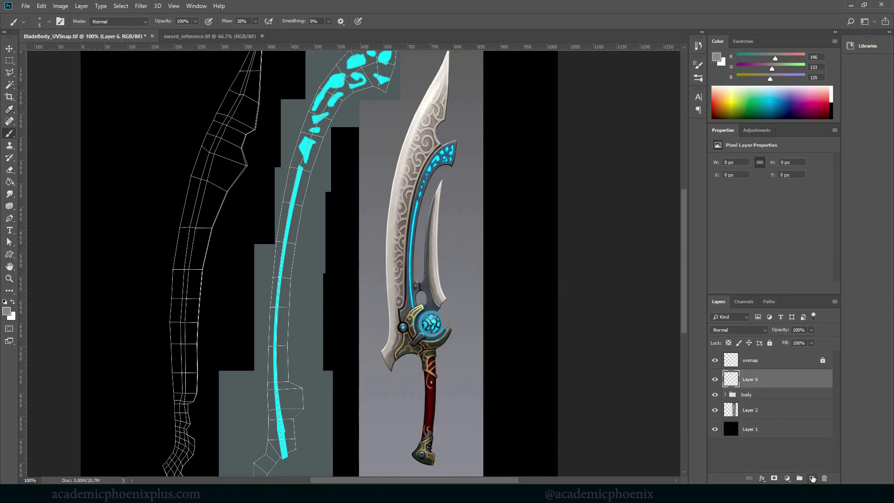
Step: Airbrush soft grey along the whole blade with a 200 px soft round brush
{"action": "left_click", "coordinate": [49, 22]}
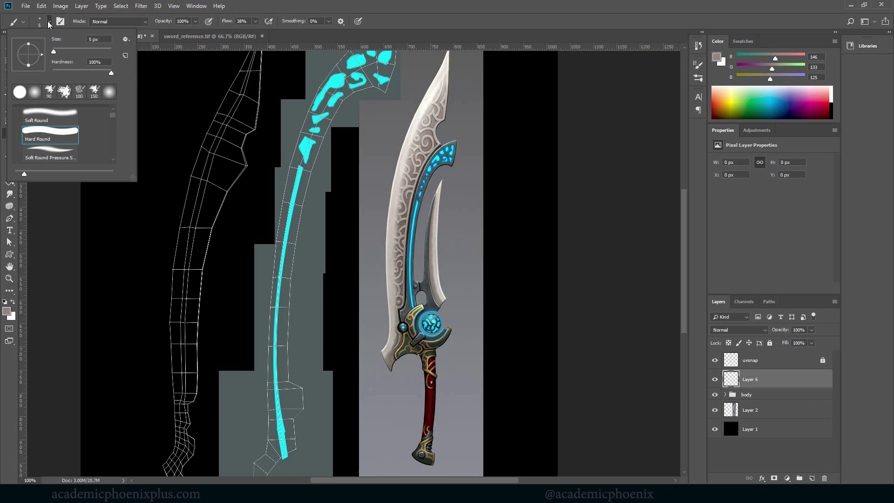
{"action": "left_click", "coordinate": [35, 92]}
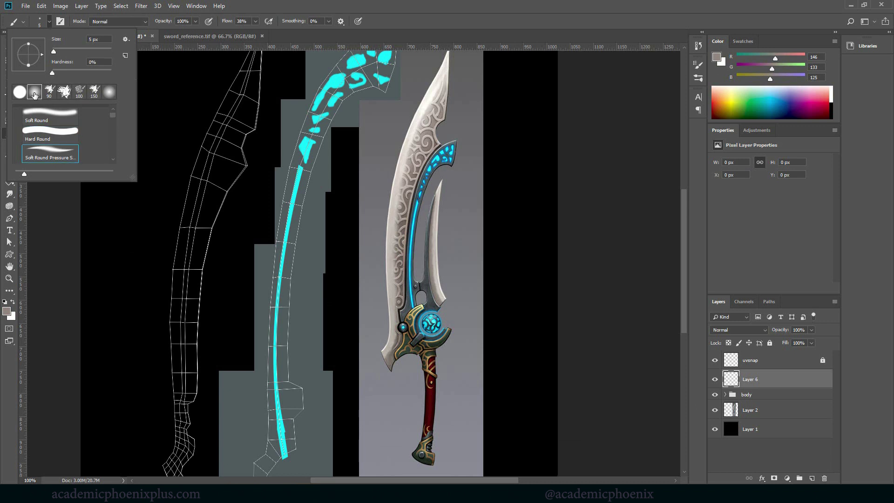
{"action": "left_click", "coordinate": [261, 3]}
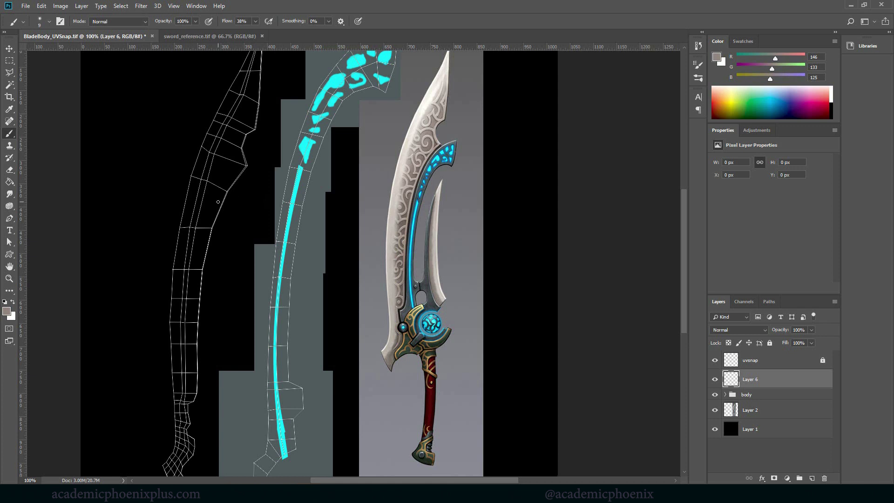
{"action": "key", "text": "bracketright"}
{"action": "key", "text": "bracketright"}
{"action": "key", "text": "bracketright"}
{"action": "key", "text": "bracketright"}
{"action": "key", "text": "bracketright"}
{"action": "key", "text": "bracketright"}
{"action": "key", "text": "bracketright"}
{"action": "key", "text": "bracketright"}
{"action": "key", "text": "bracketright"}
{"action": "key", "text": "bracketright"}
{"action": "key", "text": "bracketright"}
{"action": "key", "text": "bracketright"}
{"action": "mouse_move", "coordinate": [262, 122]}
{"action": "left_mouse_down"}
{"action": "mouse_move", "coordinate": [251, 154]}
{"action": "mouse_move", "coordinate": [247, 140]}
{"action": "mouse_move", "coordinate": [275, 76]}
{"action": "mouse_move", "coordinate": [221, 277]}
{"action": "mouse_move", "coordinate": [220, 270]}
{"action": "mouse_move", "coordinate": [234, 346]}
{"action": "mouse_move", "coordinate": [253, 248]}
{"action": "left_mouse_up"}
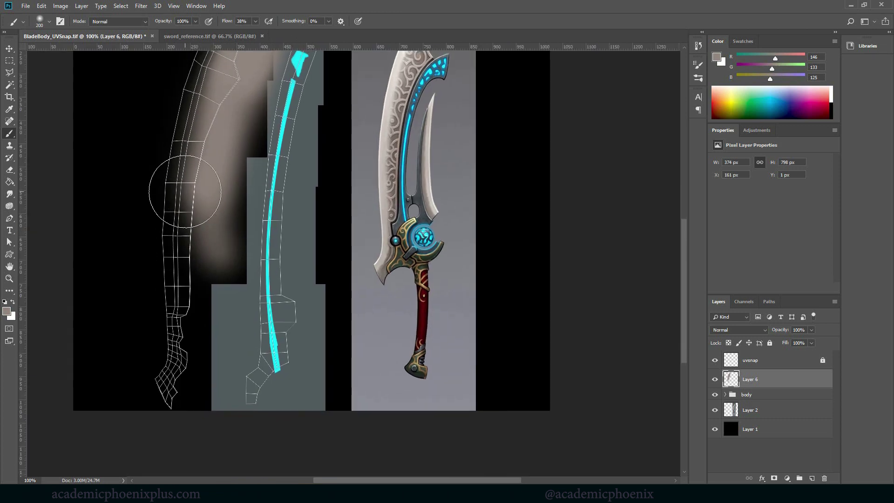
{"action": "left_click_drag", "start_coordinate": [183, 193], "coordinate": [206, 175]}
{"action": "mouse_move", "coordinate": [234, 91]}
{"action": "left_mouse_down"}
{"action": "mouse_move", "coordinate": [212, 370]}
{"action": "mouse_move", "coordinate": [204, 375]}
{"action": "mouse_move", "coordinate": [212, 389]}
{"action": "mouse_move", "coordinate": [201, 381]}
{"action": "mouse_move", "coordinate": [210, 341]}
{"action": "mouse_move", "coordinate": [199, 196]}
{"action": "mouse_move", "coordinate": [218, 135]}
{"action": "left_mouse_up"}
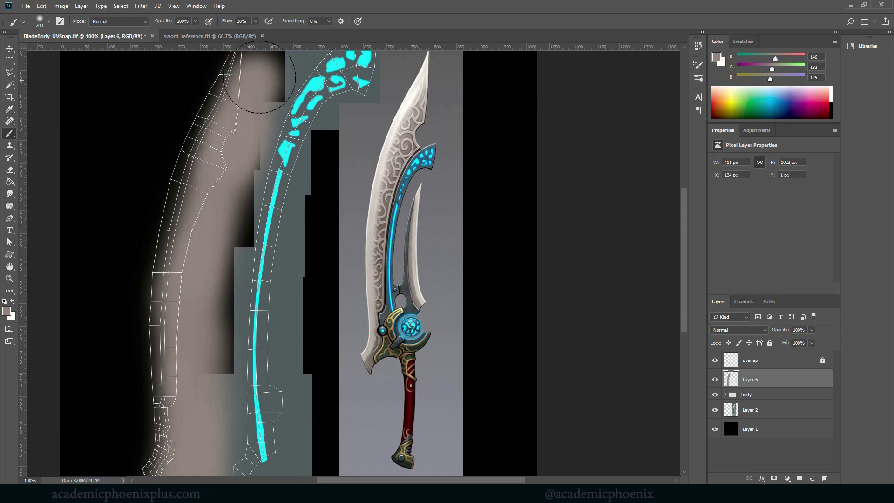
{"action": "left_click_drag", "start_coordinate": [290, 119], "coordinate": [292, 175]}
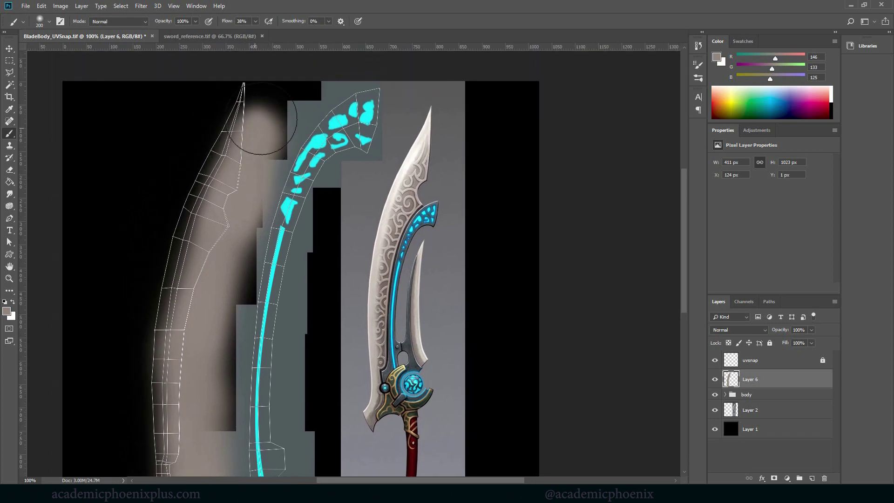
Step: Sample off-white f4ece9 and add Layer 7 below Layer 6
{"action": "left_click", "coordinate": [6, 311]}
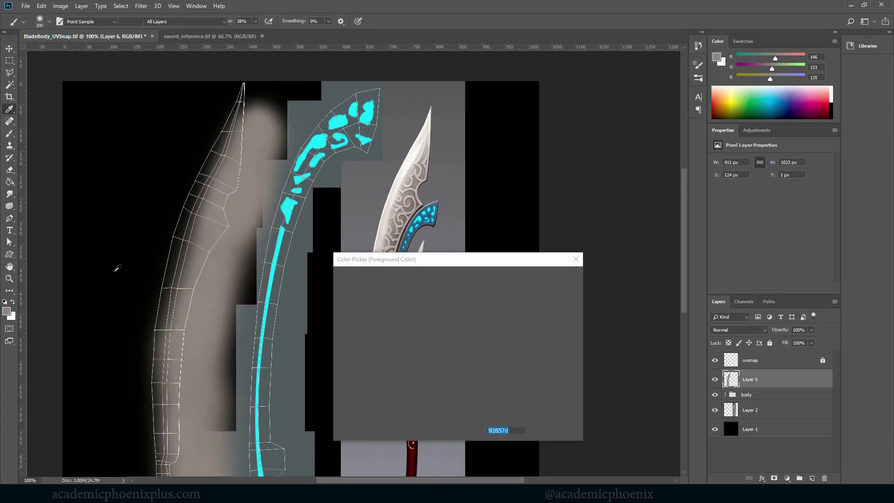
{"action": "left_click", "coordinate": [399, 185]}
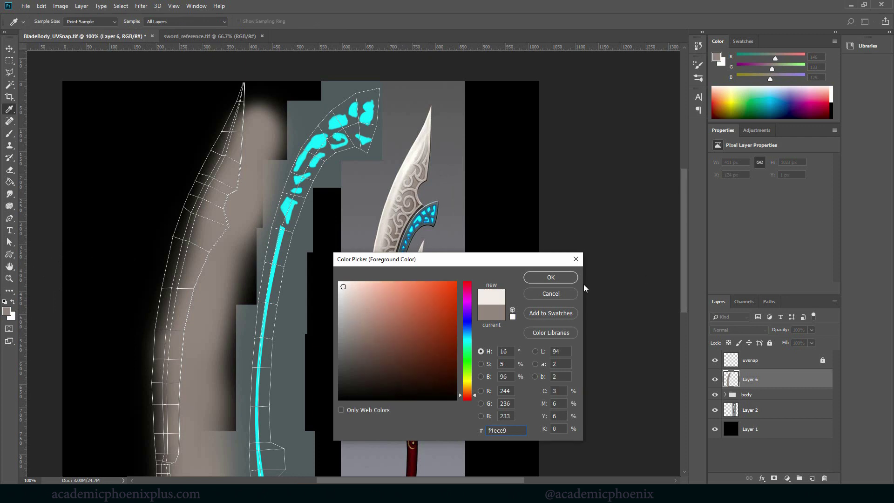
{"action": "key", "text": "Return"}
{"action": "left_click", "coordinate": [811, 478]}
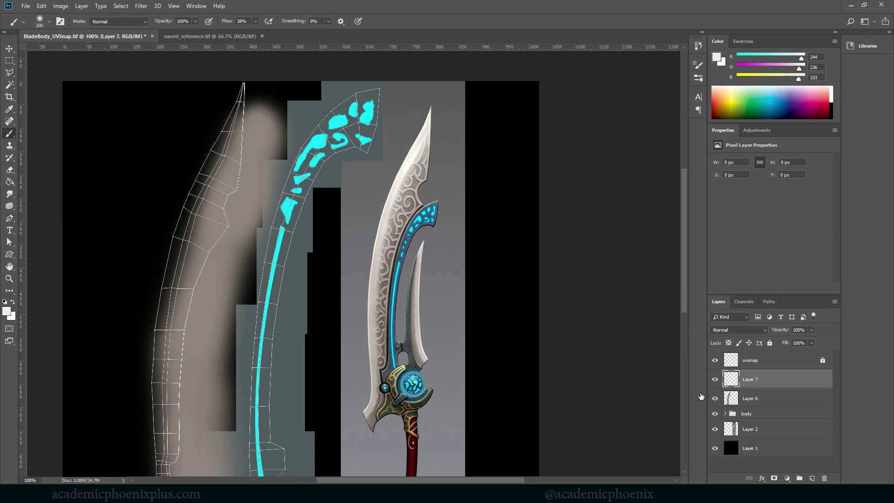
{"action": "left_click_drag", "start_coordinate": [751, 397], "coordinate": [750, 406]}
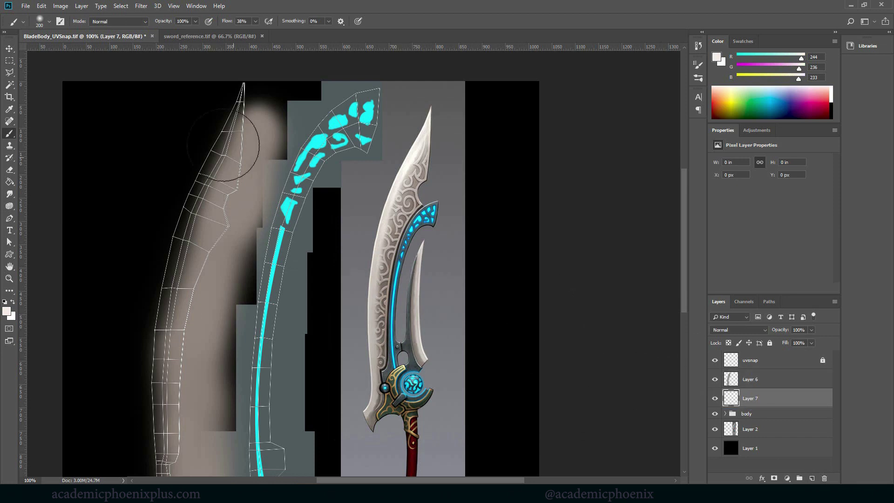
Step: Paint the light tone along the blade and brighten its left edge
{"action": "mouse_move", "coordinate": [233, 101]}
{"action": "left_mouse_down"}
{"action": "mouse_move", "coordinate": [195, 250]}
{"action": "mouse_move", "coordinate": [187, 216]}
{"action": "mouse_move", "coordinate": [247, 107]}
{"action": "mouse_move", "coordinate": [183, 344]}
{"action": "left_mouse_up"}
{"action": "mouse_move", "coordinate": [266, 356]}
{"action": "left_mouse_down"}
{"action": "mouse_move", "coordinate": [278, 258]}
{"action": "mouse_move", "coordinate": [260, 220]}
{"action": "left_mouse_up"}
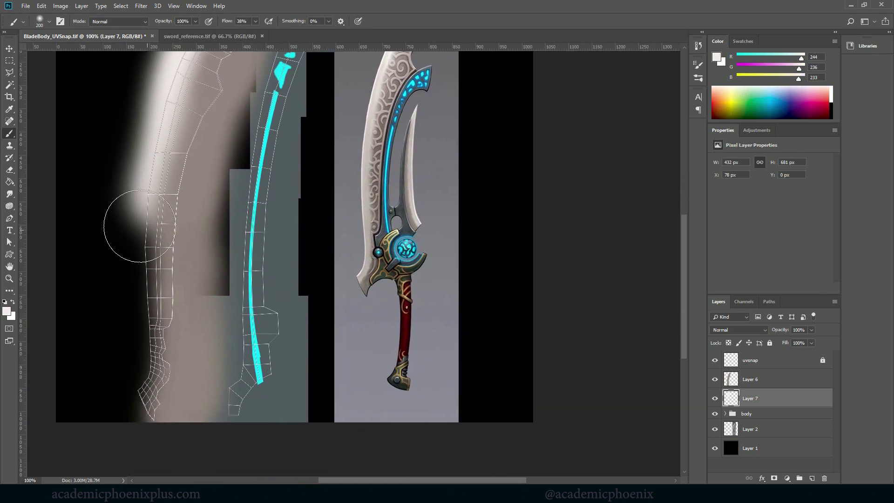
{"action": "mouse_move", "coordinate": [139, 182]}
{"action": "left_mouse_down"}
{"action": "mouse_move", "coordinate": [156, 219]}
{"action": "mouse_move", "coordinate": [159, 165]}
{"action": "mouse_move", "coordinate": [159, 325]}
{"action": "mouse_move", "coordinate": [144, 375]}
{"action": "mouse_move", "coordinate": [155, 244]}
{"action": "mouse_move", "coordinate": [197, 99]}
{"action": "mouse_move", "coordinate": [194, 79]}
{"action": "left_mouse_up"}
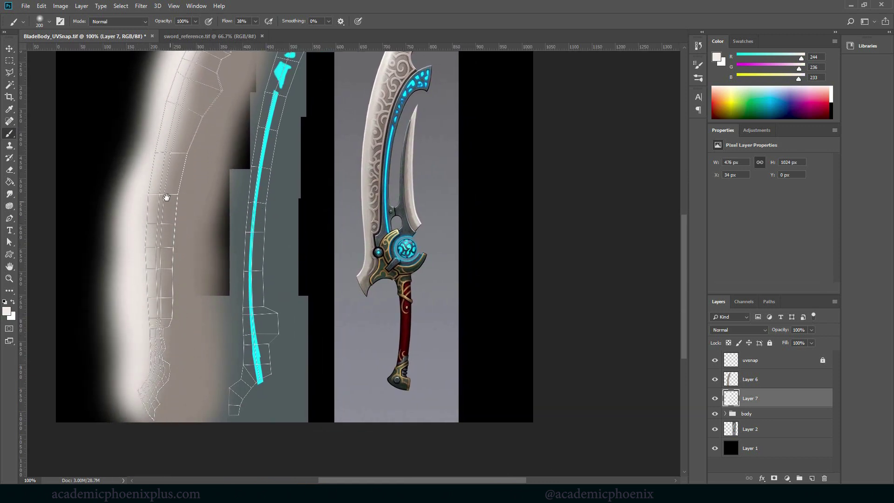
{"action": "mouse_move", "coordinate": [177, 159]}
{"action": "left_mouse_down"}
{"action": "mouse_move", "coordinate": [162, 202]}
{"action": "mouse_move", "coordinate": [180, 255]}
{"action": "left_mouse_up"}
{"action": "key", "text": "ctrl+r"}
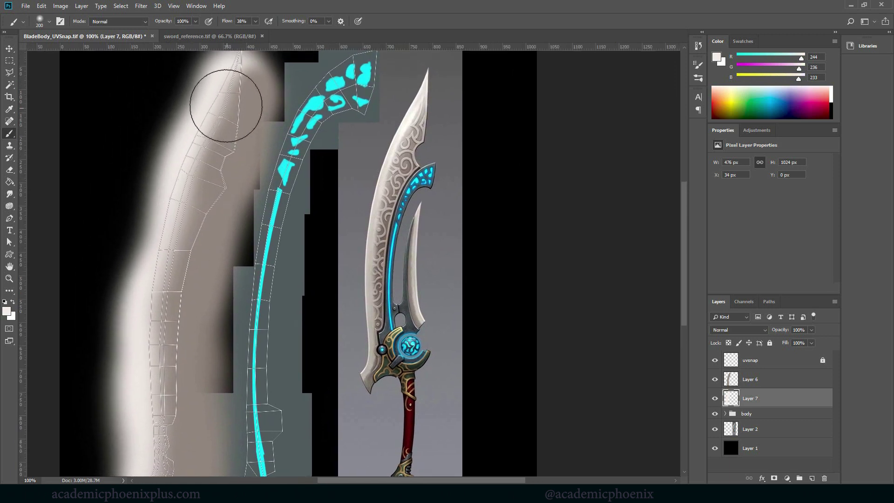
{"action": "left_click_drag", "start_coordinate": [229, 84], "coordinate": [149, 259]}
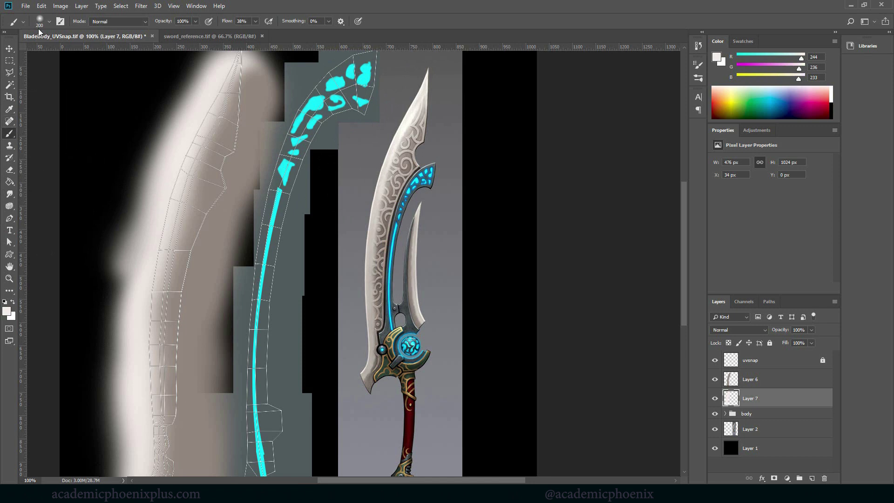
Step: Add Layer 8 above Layer 6 and paint a white curl with a 20 px Hard Round brush
{"action": "left_click", "coordinate": [49, 21]}
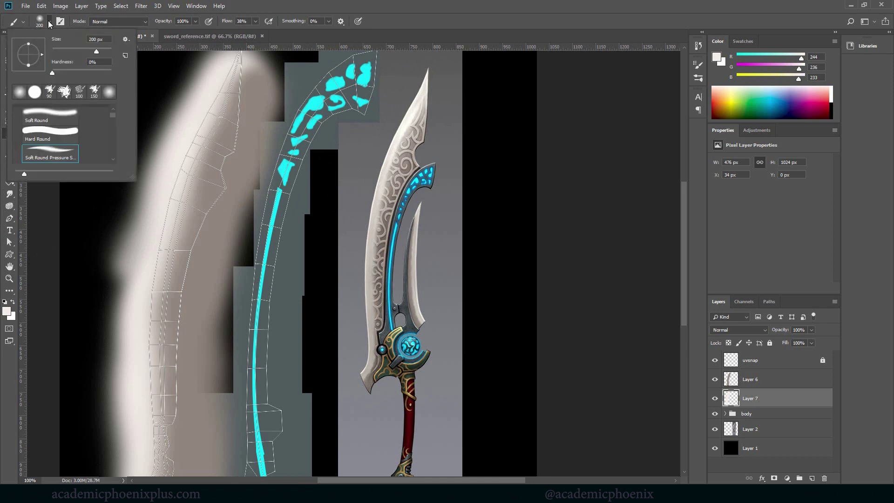
{"action": "left_click", "coordinate": [51, 133]}
{"action": "key", "text": "Return"}
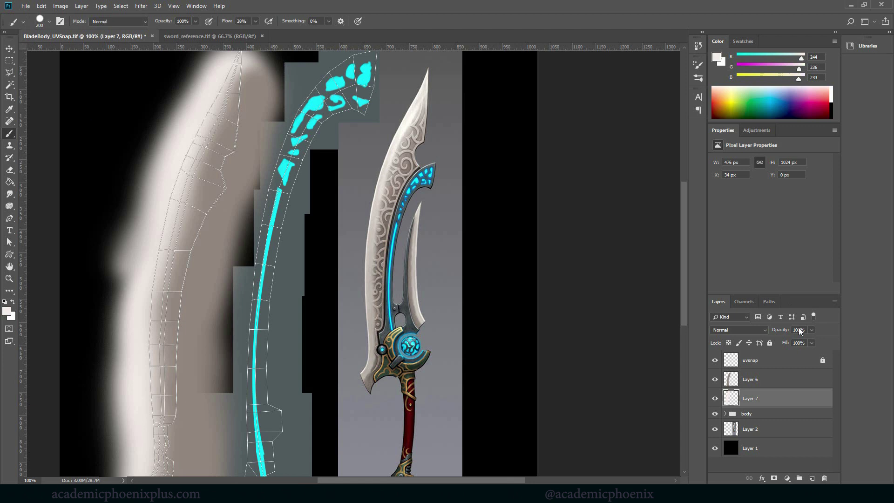
{"action": "left_click", "coordinate": [812, 478]}
{"action": "left_click_drag", "start_coordinate": [773, 395], "coordinate": [768, 370]}
{"action": "key", "text": "bracketleft"}
{"action": "key", "text": "bracketleft"}
{"action": "key", "text": "bracketleft"}
{"action": "key", "text": "bracketleft"}
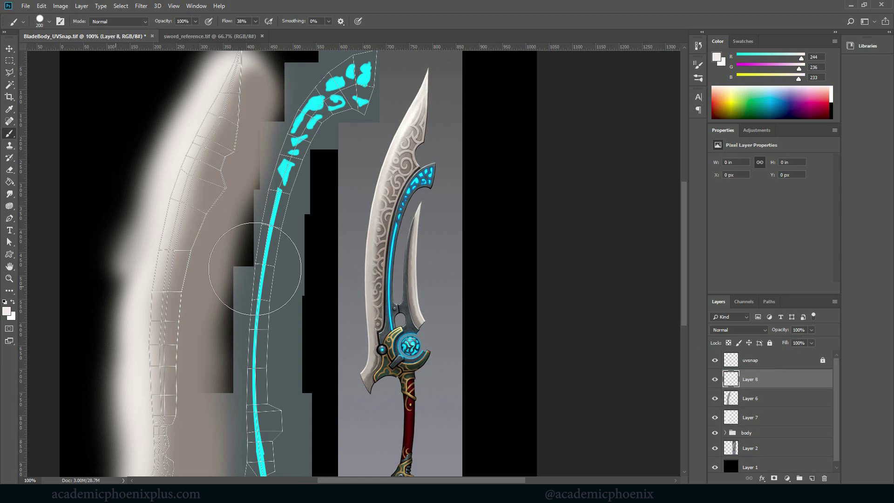
{"action": "key", "text": "bracketleft"}
{"action": "key", "text": "bracketleft"}
{"action": "key", "text": "bracketleft"}
{"action": "key", "text": "bracketleft"}
{"action": "key", "text": "bracketleft"}
{"action": "key", "text": "bracketleft"}
{"action": "key", "text": "bracketleft"}
{"action": "key", "text": "bracketleft"}
{"action": "key", "text": "bracketleft"}
{"action": "key", "text": "bracketleft"}
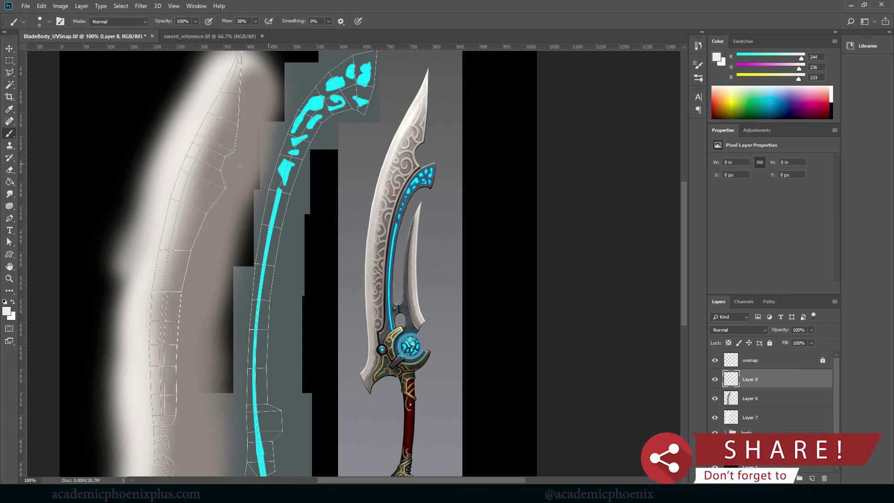
{"action": "mouse_move", "coordinate": [219, 168]}
{"action": "left_mouse_down"}
{"action": "mouse_move", "coordinate": [195, 169]}
{"action": "mouse_move", "coordinate": [201, 175]}
{"action": "left_mouse_up"}
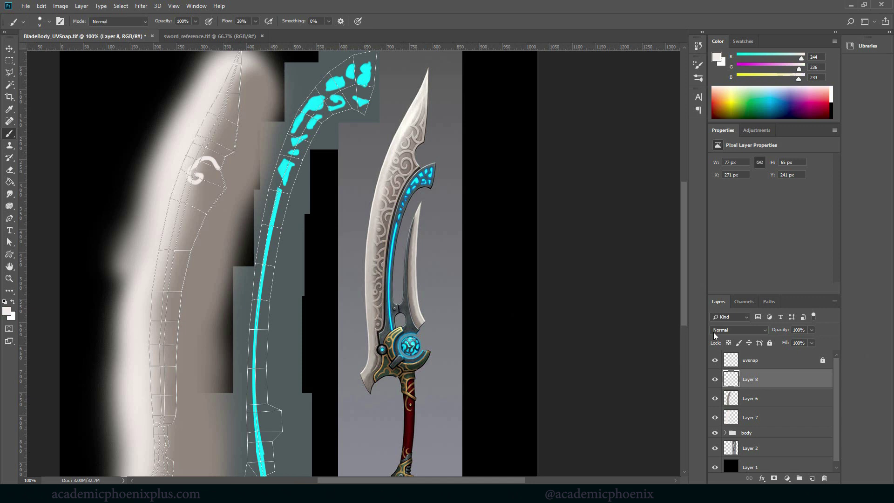
Step: Enable Bevel & Emboss on Layer 8 with Outer Bevel style and Smooth technique
{"action": "double_click", "coordinate": [813, 381]}
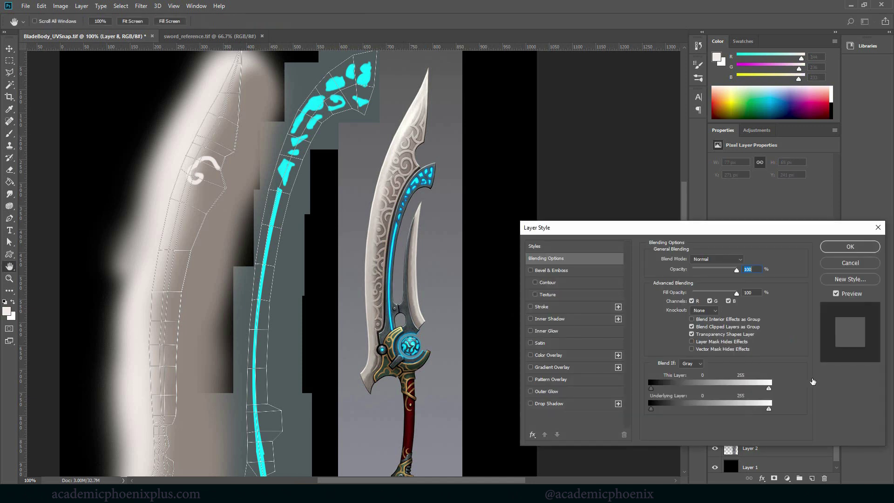
{"action": "left_click", "coordinate": [562, 271]}
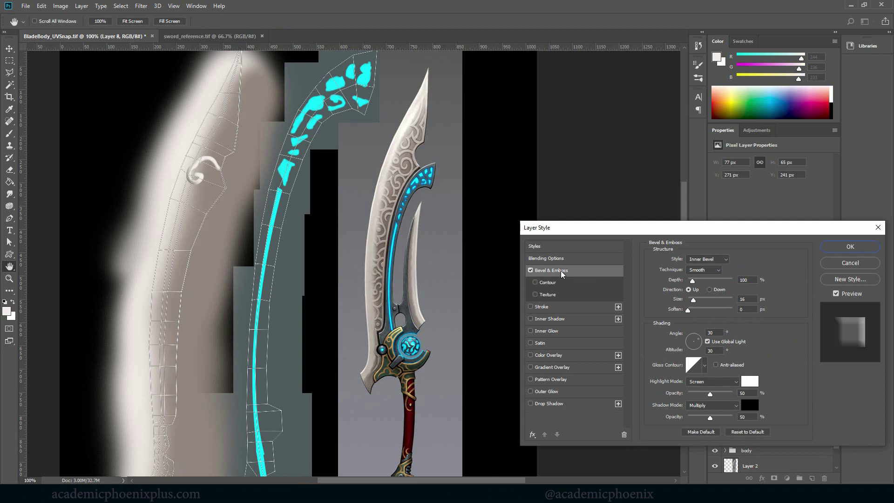
{"action": "left_click", "coordinate": [720, 264]}
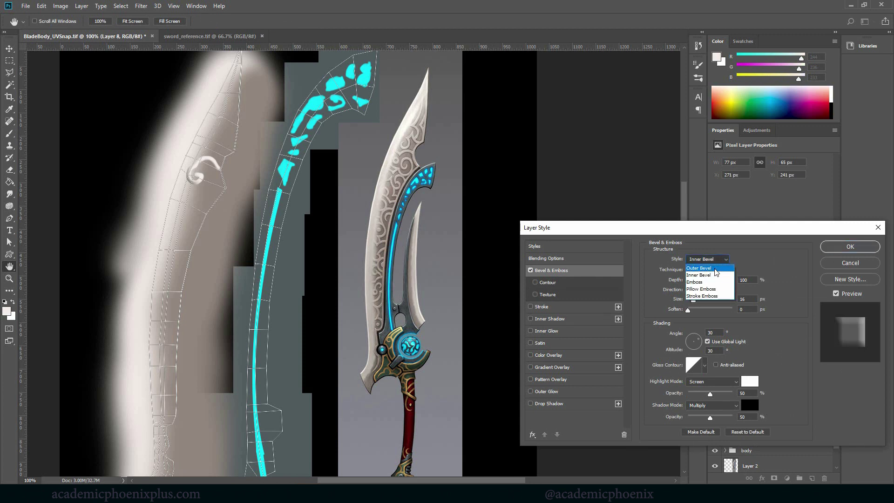
{"action": "left_click", "coordinate": [719, 259]}
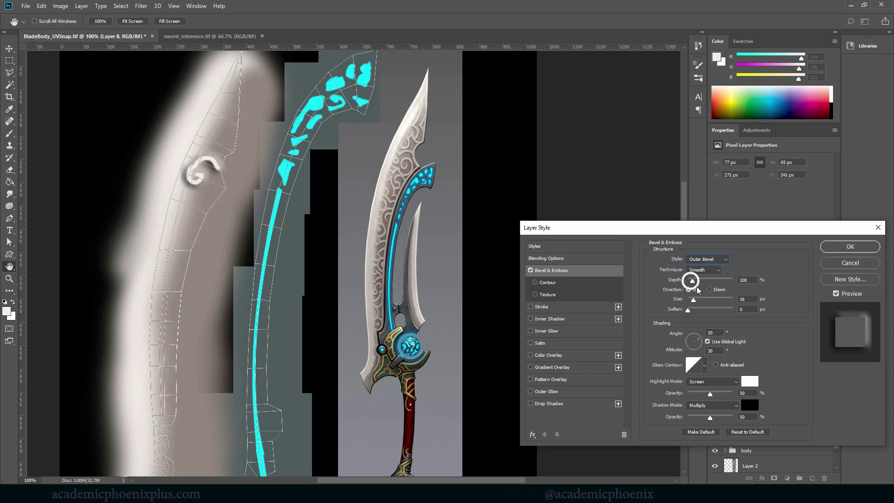
{"action": "left_click", "coordinate": [717, 271]}
{"action": "left_click", "coordinate": [708, 286]}
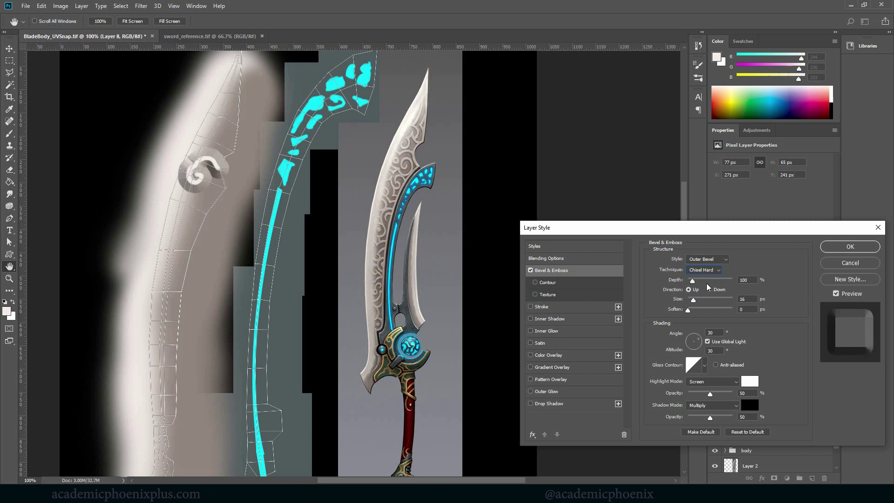
{"action": "left_click", "coordinate": [710, 272]}
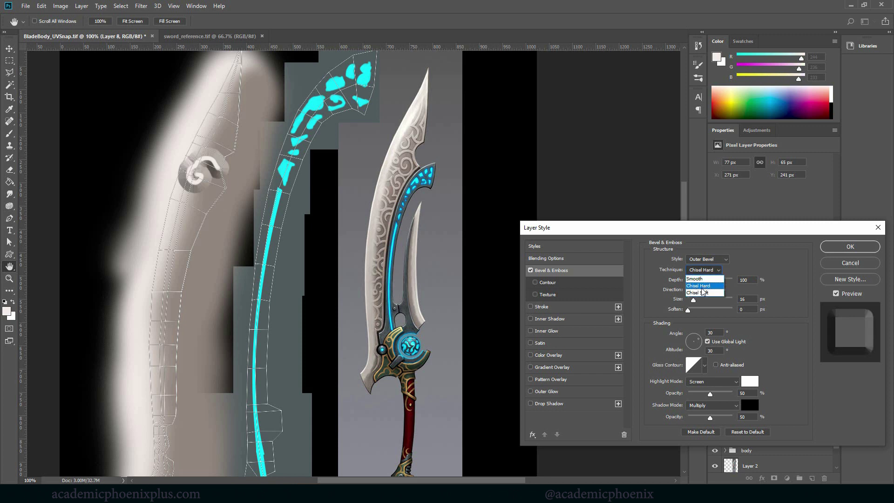
{"action": "left_click", "coordinate": [702, 292]}
{"action": "left_click", "coordinate": [711, 271]}
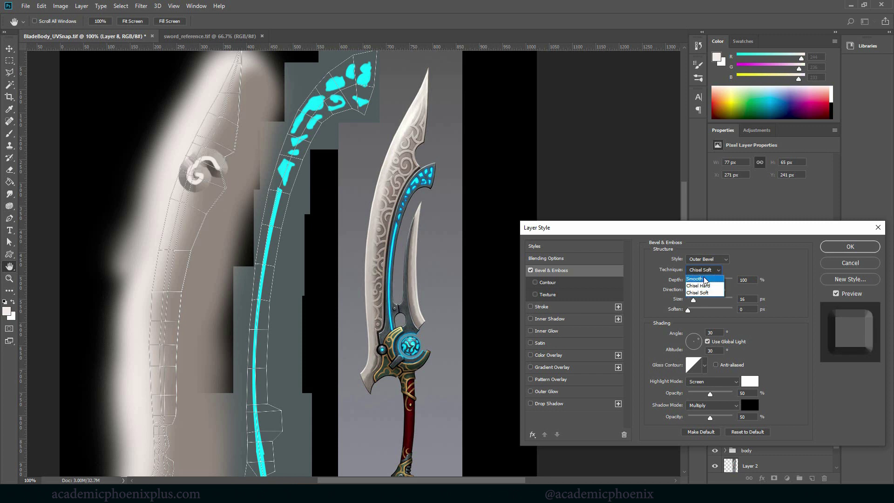
{"action": "left_click", "coordinate": [704, 280]}
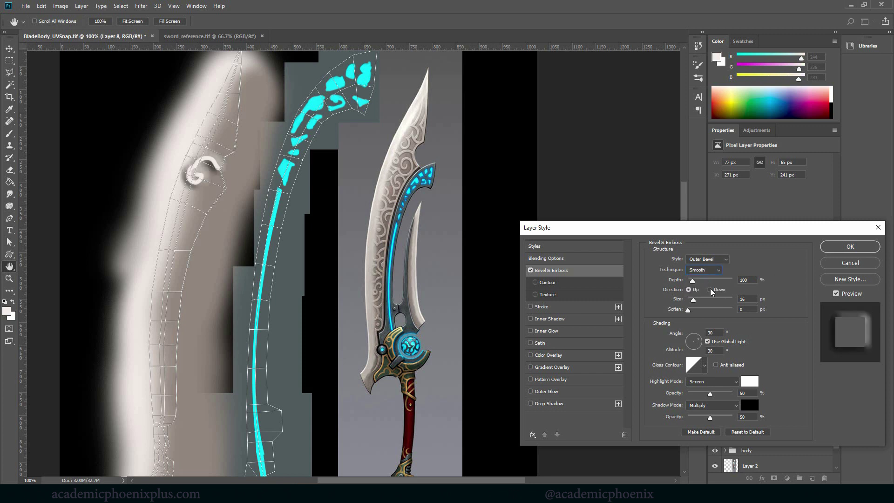
Step: Reduce the bevel size from 16 to 3 px and apply the effect
{"action": "left_click", "coordinate": [692, 299]}
{"action": "left_click_drag", "start_coordinate": [691, 302], "coordinate": [689, 302]}
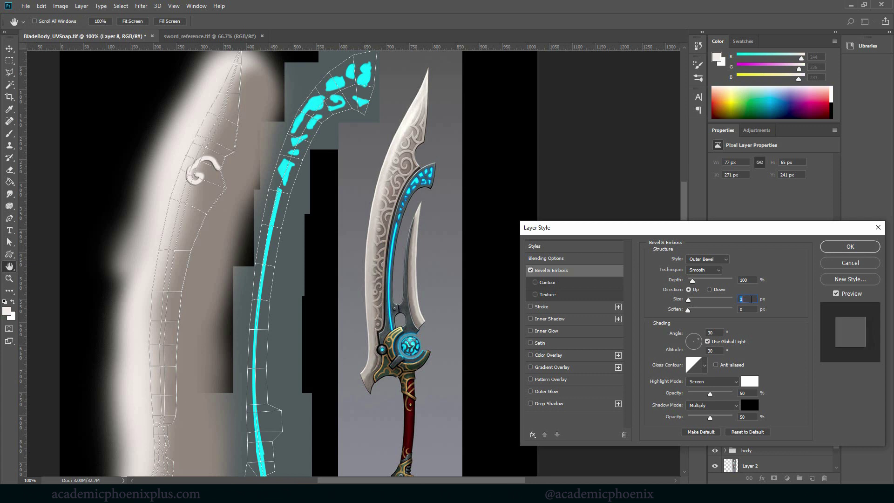
{"action": "left_click", "coordinate": [743, 299]}
{"action": "key", "text": "Return"}
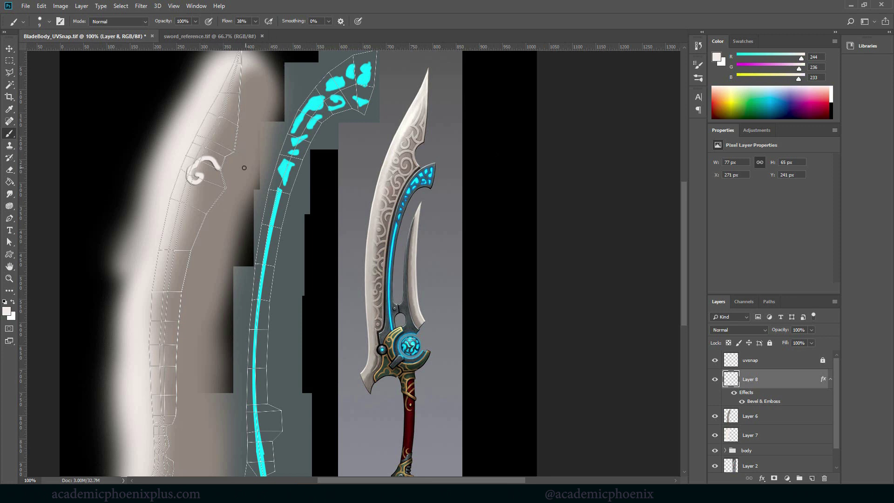
Step: Paint white curls above the first one and a G-shaped curl further down the blade, undoing unwanted strokes
{"action": "mouse_move", "coordinate": [205, 148]}
{"action": "left_mouse_down"}
{"action": "mouse_move", "coordinate": [236, 126]}
{"action": "mouse_move", "coordinate": [223, 108]}
{"action": "mouse_move", "coordinate": [239, 78]}
{"action": "left_mouse_up"}
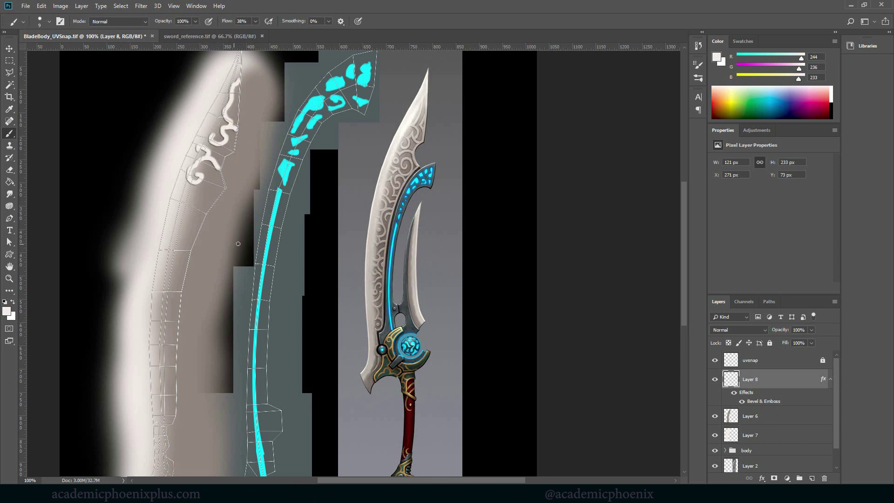
{"action": "mouse_move", "coordinate": [213, 202]}
{"action": "left_mouse_down"}
{"action": "mouse_move", "coordinate": [187, 200]}
{"action": "mouse_move", "coordinate": [201, 202]}
{"action": "mouse_move", "coordinate": [173, 233]}
{"action": "mouse_move", "coordinate": [185, 273]}
{"action": "mouse_move", "coordinate": [184, 256]}
{"action": "left_mouse_up"}
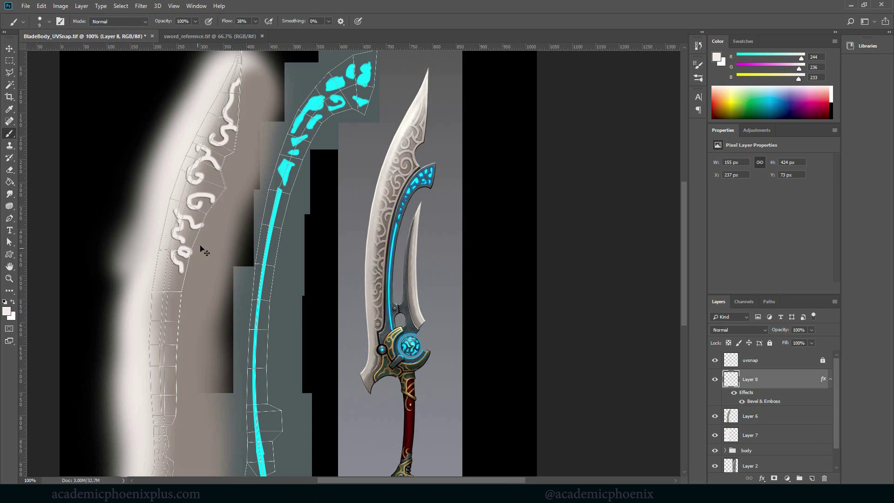
{"action": "key", "text": "ctrl+z"}
{"action": "mouse_move", "coordinate": [192, 247]}
{"action": "left_mouse_down"}
{"action": "mouse_move", "coordinate": [170, 285]}
{"action": "mouse_move", "coordinate": [177, 307]}
{"action": "mouse_move", "coordinate": [180, 287]}
{"action": "mouse_move", "coordinate": [171, 293]}
{"action": "mouse_move", "coordinate": [180, 306]}
{"action": "left_mouse_up"}
{"action": "key", "text": "ctrl+z"}
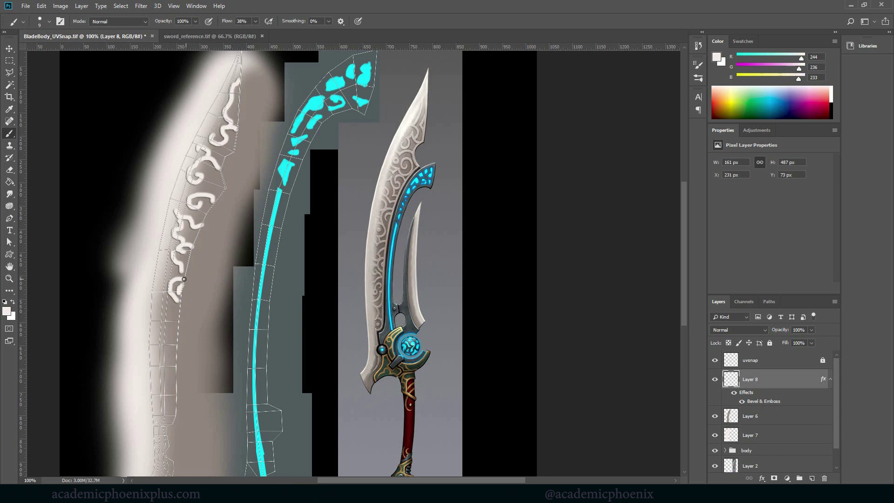
{"action": "mouse_move", "coordinate": [173, 266]}
{"action": "left_mouse_down"}
{"action": "mouse_move", "coordinate": [164, 287]}
{"action": "mouse_move", "coordinate": [174, 344]}
{"action": "mouse_move", "coordinate": [154, 366]}
{"action": "mouse_move", "coordinate": [175, 377]}
{"action": "left_mouse_up"}
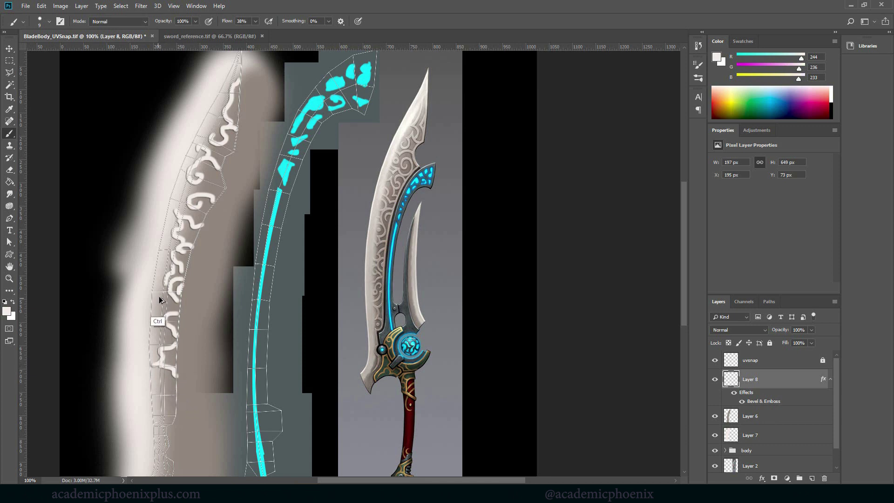
{"action": "key", "text": "ctrl+z"}
{"action": "key", "text": "ctrl+z"}
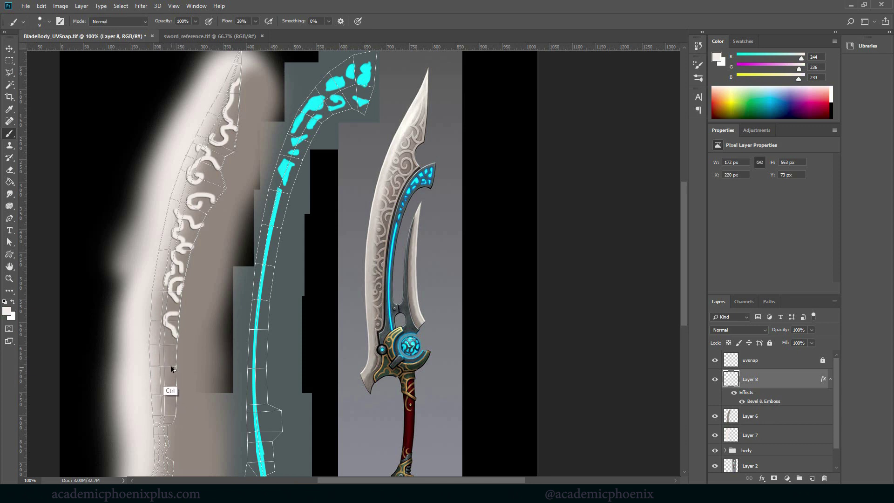
{"action": "mouse_move", "coordinate": [175, 357]}
{"action": "left_mouse_down"}
{"action": "mouse_move", "coordinate": [176, 365]}
{"action": "mouse_move", "coordinate": [157, 371]}
{"action": "mouse_move", "coordinate": [174, 419]}
{"action": "left_mouse_up"}
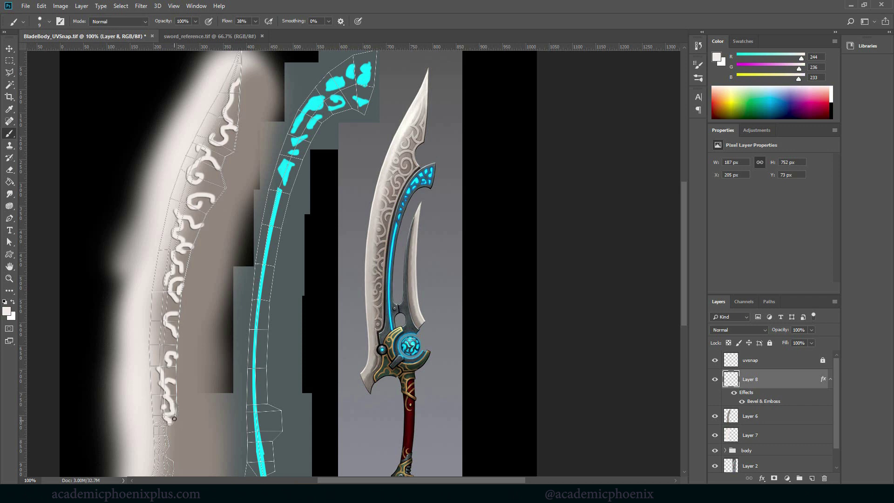
{"action": "left_click_drag", "start_coordinate": [173, 346], "coordinate": [163, 338]}
Step: Add more small white curls above the lower curl and beside the G-shaped curl
{"action": "right_click", "coordinate": [171, 321]}
{"action": "key", "text": "Escape"}
{"action": "right_click", "coordinate": [172, 318]}
{"action": "mouse_move", "coordinate": [171, 320]}
{"action": "left_mouse_down"}
{"action": "mouse_move", "coordinate": [175, 309]}
{"action": "mouse_move", "coordinate": [164, 301]}
{"action": "mouse_move", "coordinate": [184, 306]}
{"action": "left_mouse_up"}
{"action": "key", "text": "ctrl+z"}
{"action": "key", "text": "ctrl+z"}
{"action": "mouse_move", "coordinate": [207, 215]}
{"action": "left_mouse_down"}
{"action": "mouse_move", "coordinate": [196, 222]}
{"action": "mouse_move", "coordinate": [210, 217]}
{"action": "left_mouse_up"}
{"action": "left_click_drag", "start_coordinate": [222, 181], "coordinate": [223, 197]}
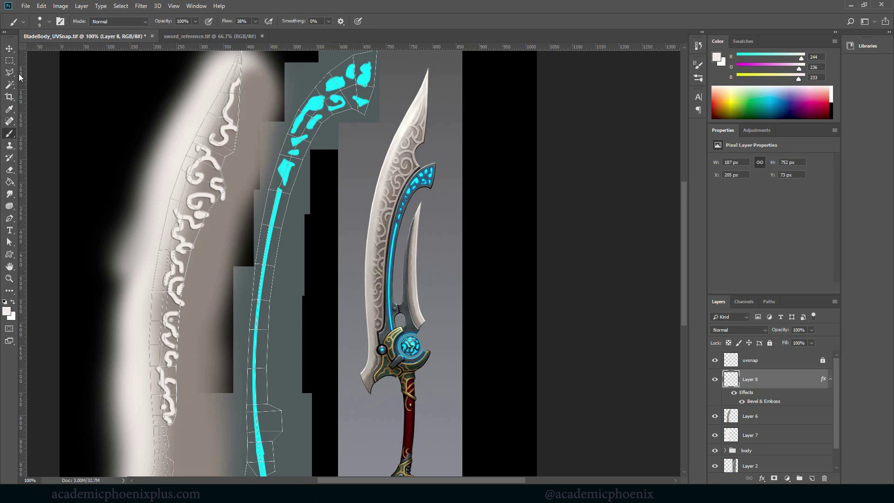
Step: Zoom out and Magic Wand-select the blade's UV islands on the uvsnap layer
{"action": "key", "text": "z"}
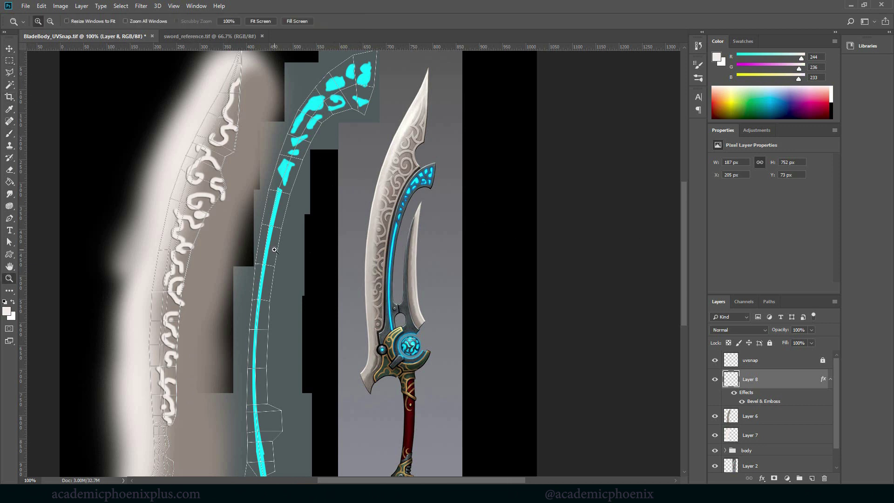
{"action": "left_click", "coordinate": [279, 272], "text": "alt"}
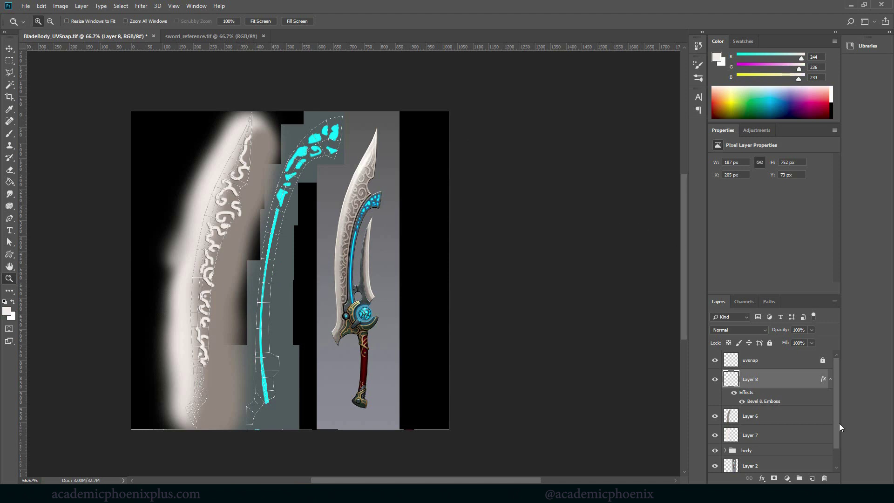
{"action": "left_click", "coordinate": [782, 360]}
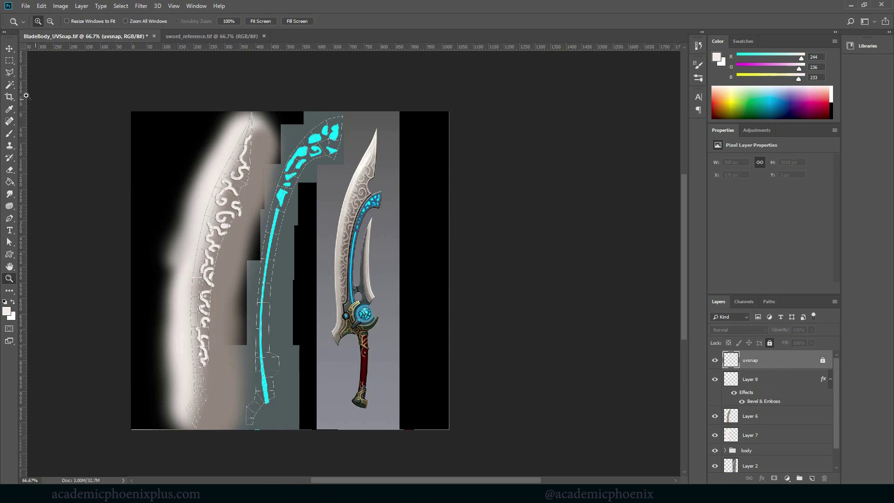
{"action": "left_click", "coordinate": [9, 85]}
{"action": "left_click", "coordinate": [200, 142]}
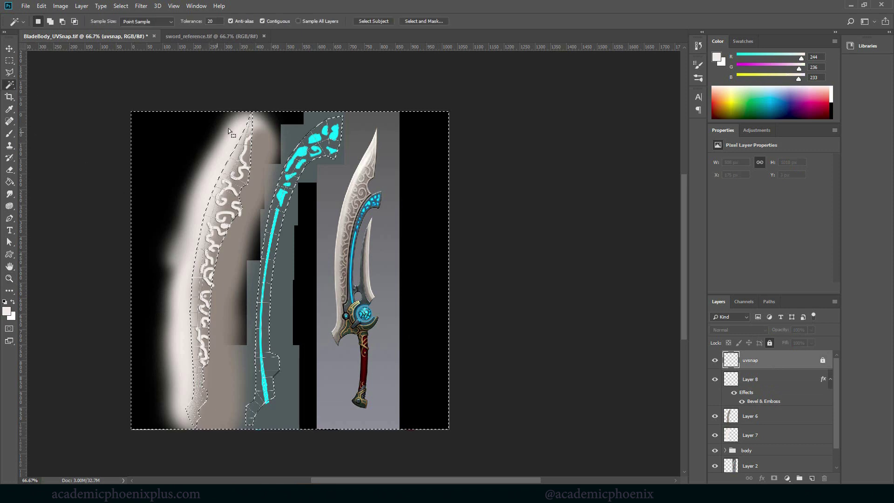
Step: Contract the selection by 10 pixels and add an empty Layer 9 above uvsnap
{"action": "left_click", "coordinate": [121, 7]}
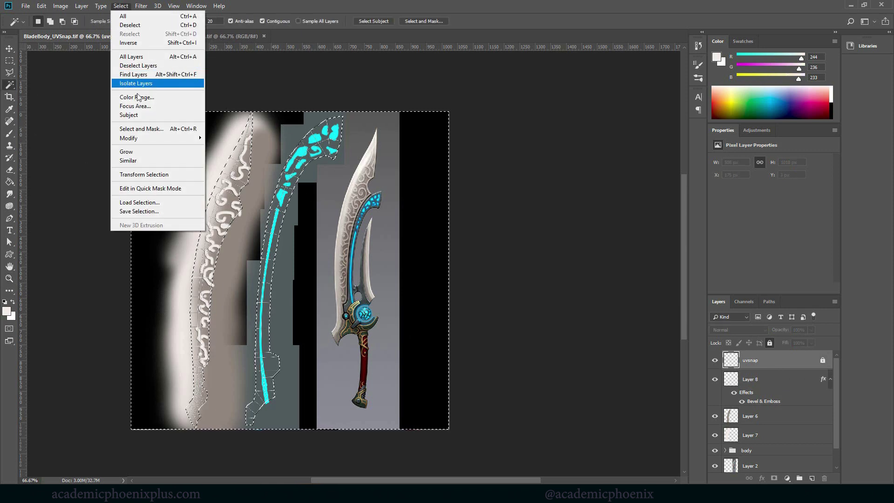
{"action": "mouse_move", "coordinate": [197, 140]}
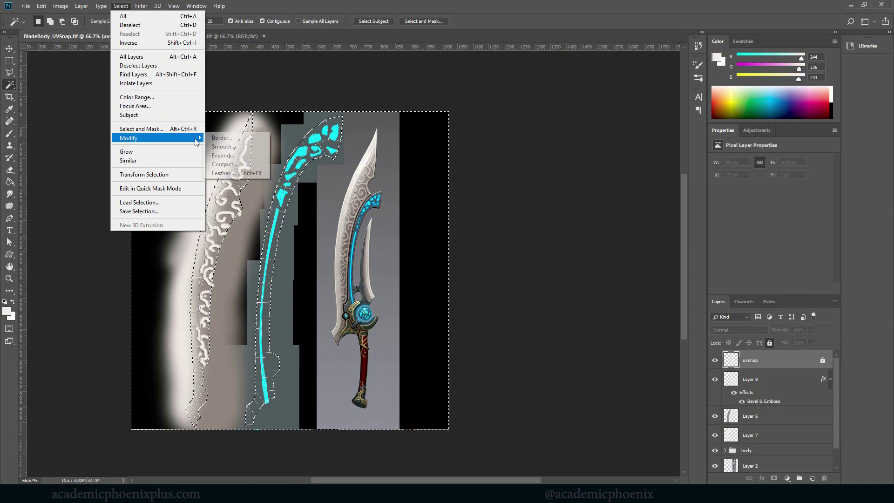
{"action": "left_click", "coordinate": [223, 164]}
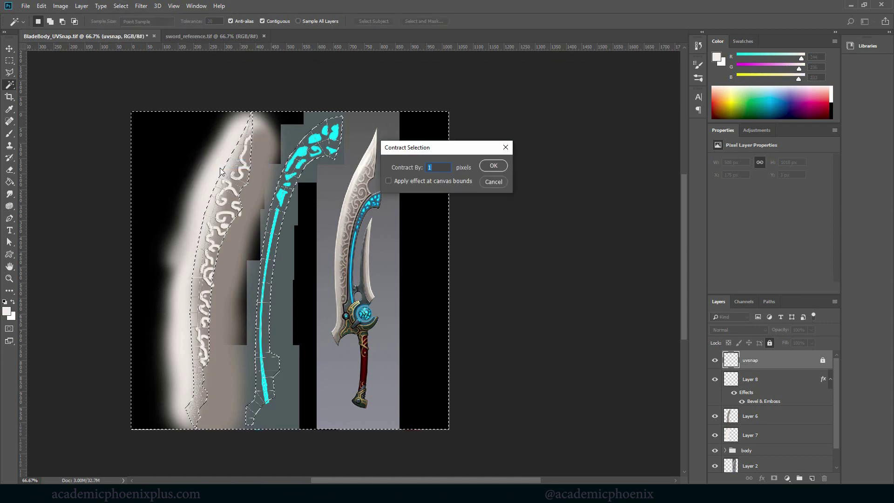
{"action": "type", "text": "10"}
{"action": "key", "text": "Return"}
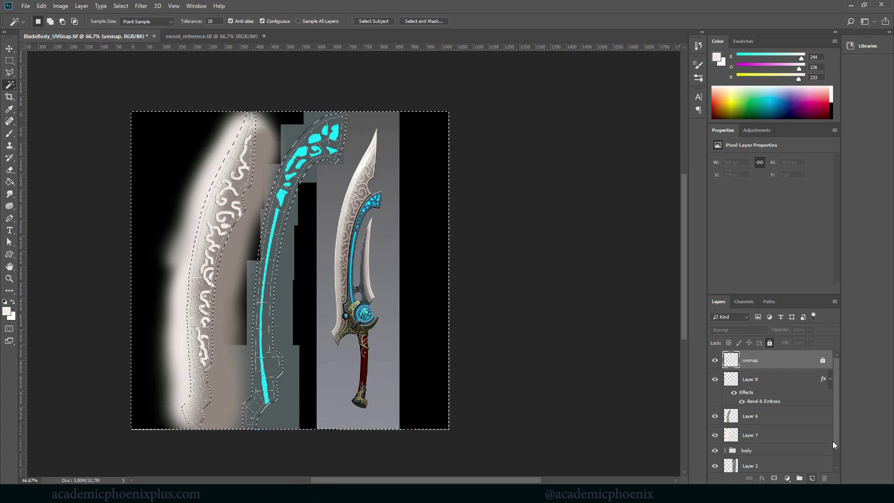
{"action": "left_click", "coordinate": [812, 478]}
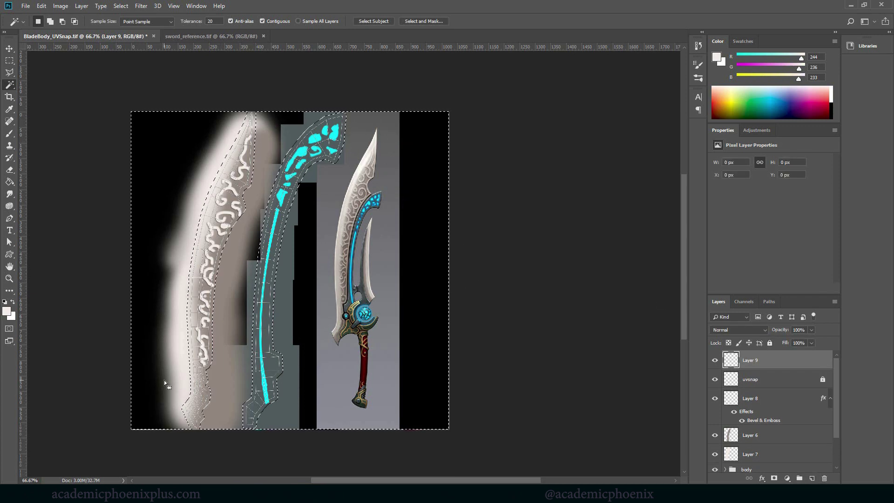
Step: Fill Layer 9 with 50% Gray and save the TIFF texture
{"action": "key", "text": "shift+F5"}
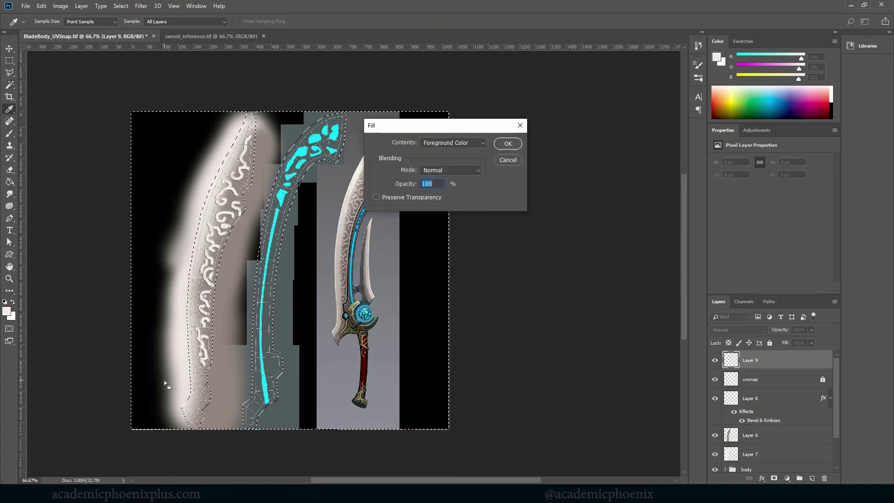
{"action": "left_click", "coordinate": [449, 143]}
{"action": "left_click", "coordinate": [448, 224]}
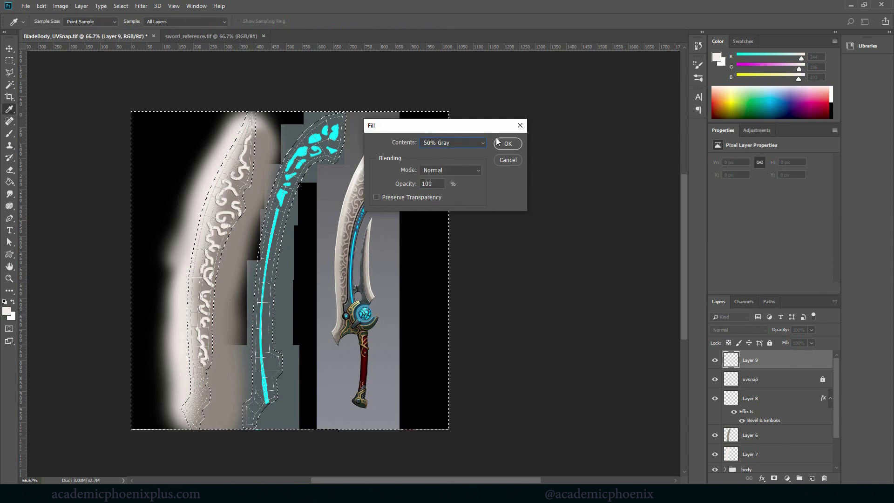
{"action": "left_click", "coordinate": [507, 144]}
{"action": "key", "text": "ctrl+s"}
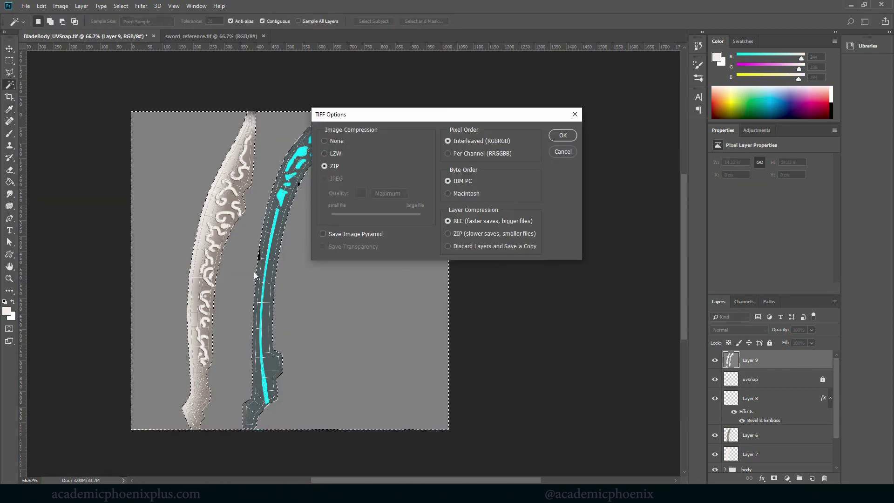
{"action": "key", "text": "Return"}
Step: Zoom in and patch the black gaps along the blade edge with sampled dark grey
{"action": "key", "text": "z"}
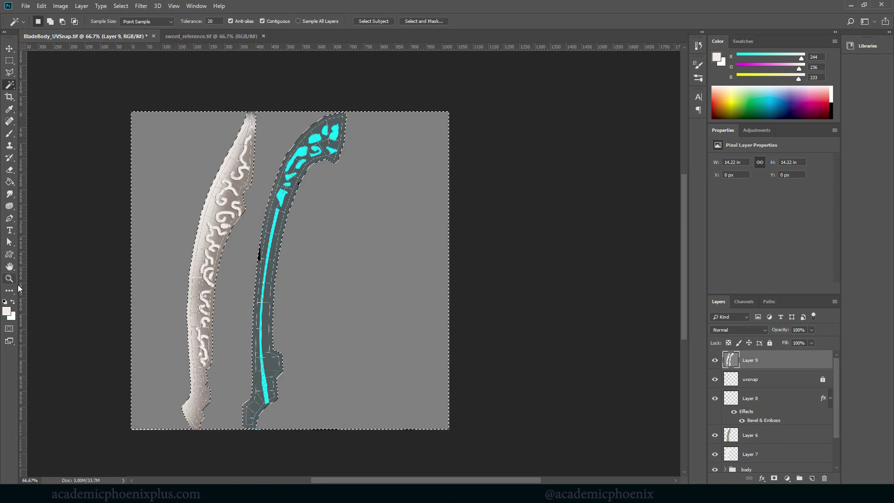
{"action": "left_click", "coordinate": [252, 265]}
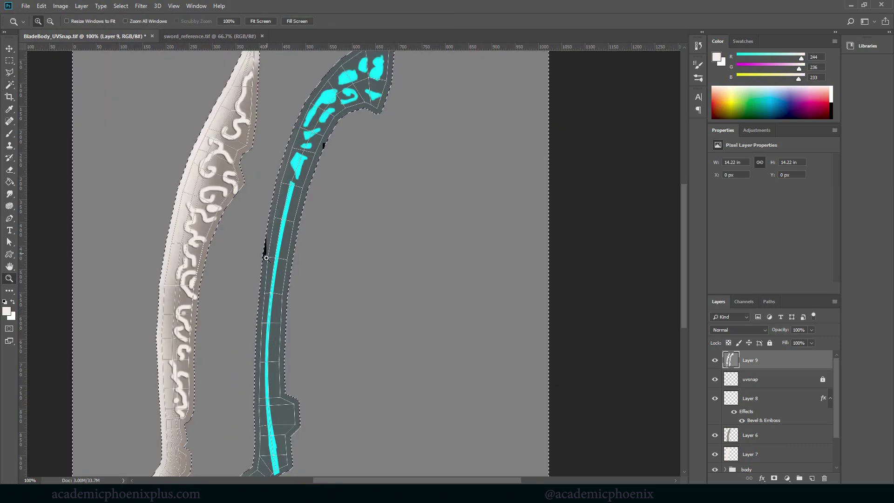
{"action": "key", "text": "b"}
{"action": "key", "text": "ctrl+shift+d"}
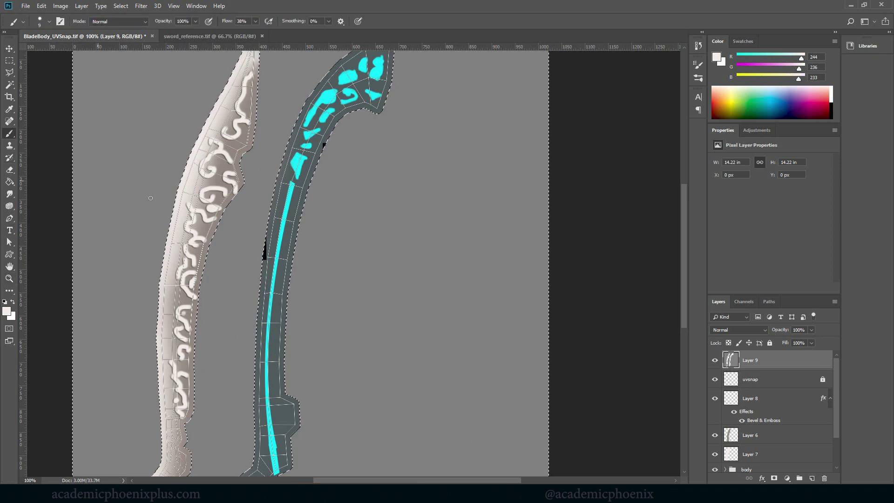
{"action": "left_click", "coordinate": [289, 282], "text": "alt"}
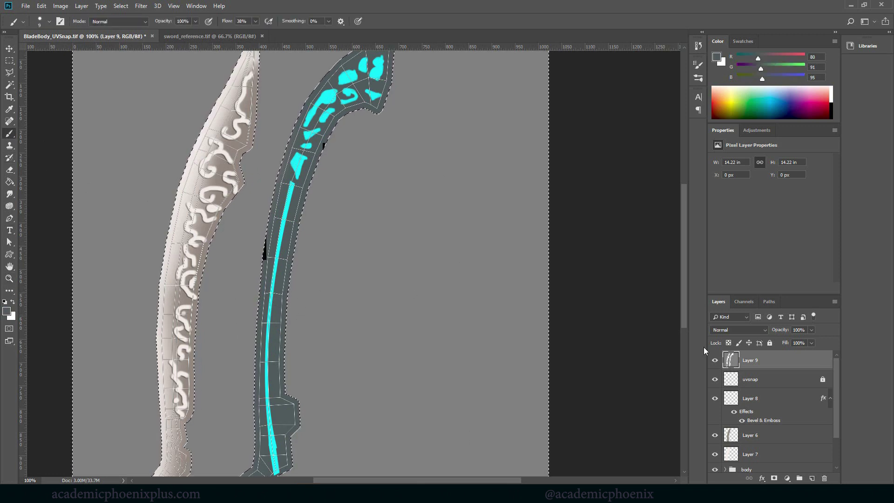
{"action": "left_click_drag", "start_coordinate": [835, 415], "coordinate": [835, 449]}
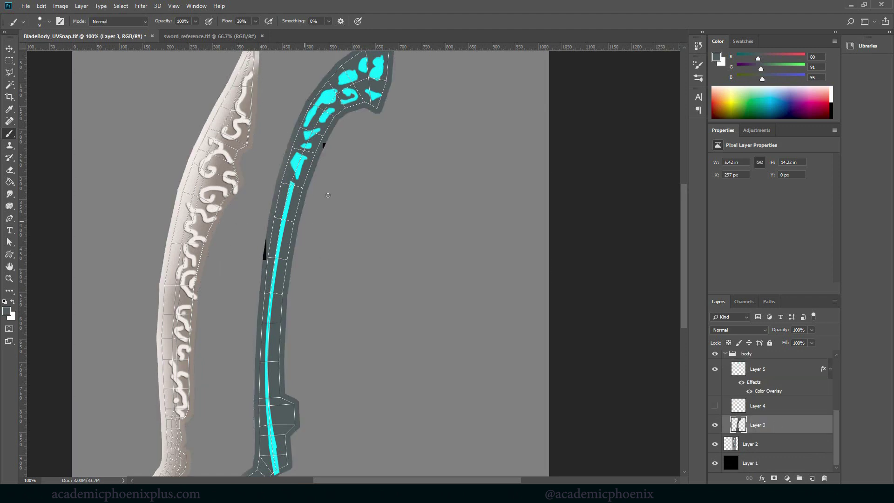
{"action": "left_click_drag", "start_coordinate": [324, 139], "coordinate": [323, 148]}
{"action": "left_click_drag", "start_coordinate": [265, 259], "coordinate": [268, 240]}
Step: Zoom back out, hide the uvsnap wireframe layer and begin a Save As
{"action": "key", "text": "z"}
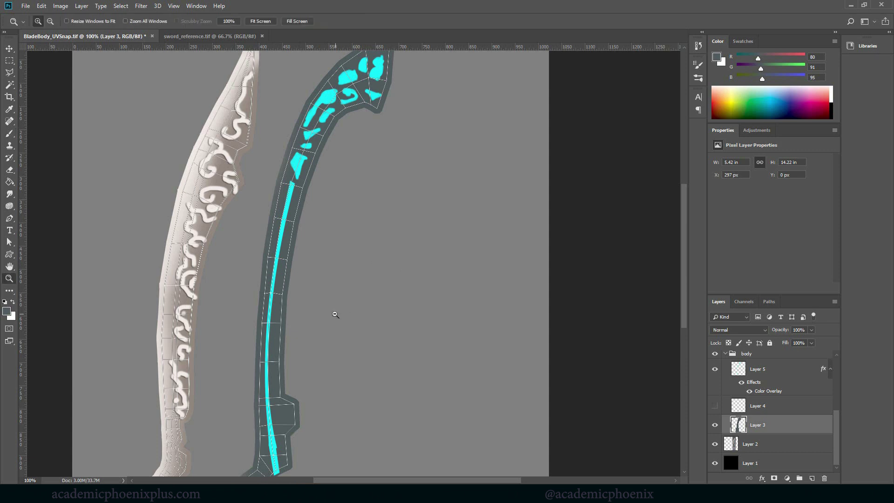
{"action": "left_click", "coordinate": [345, 309], "text": "alt"}
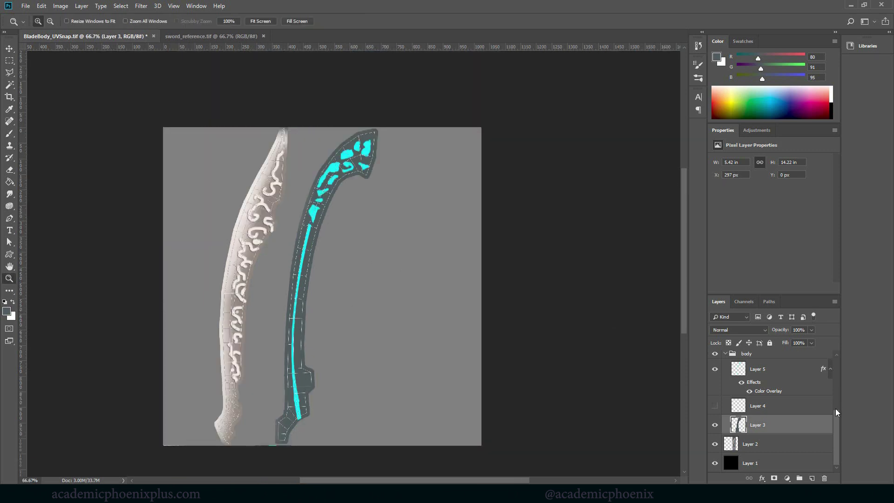
{"action": "left_click_drag", "start_coordinate": [835, 409], "coordinate": [834, 344]}
{"action": "left_click", "coordinate": [714, 378]}
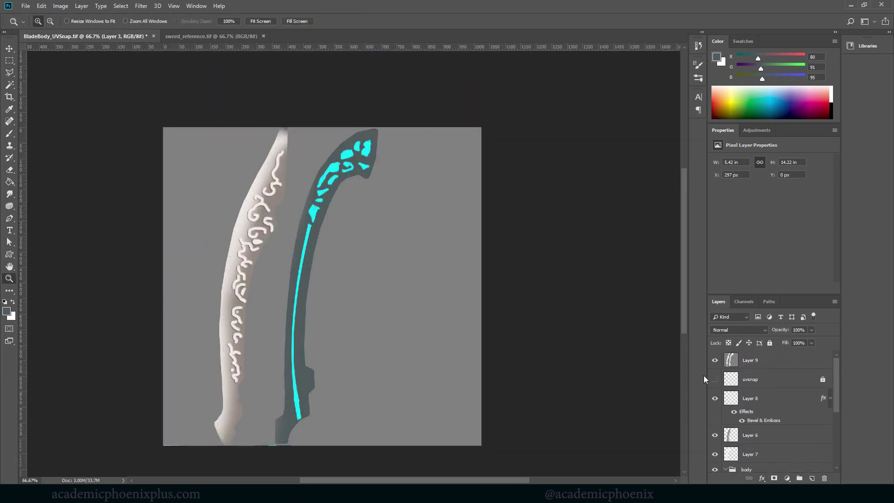
{"action": "left_click", "coordinate": [26, 6]}
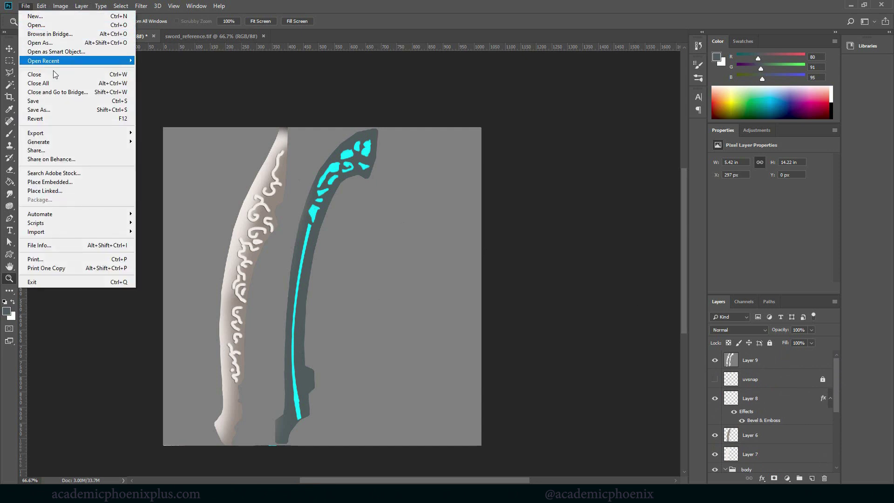
{"action": "left_click", "coordinate": [61, 110]}
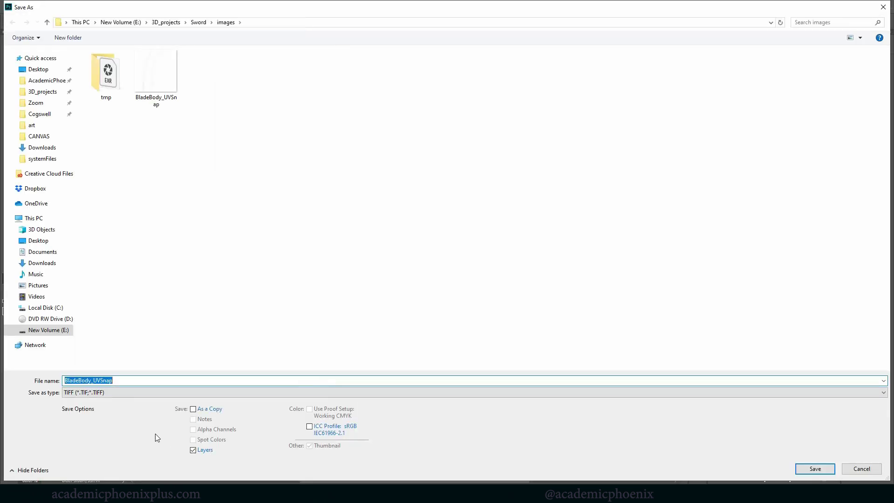
Step: Save the texture as BladeBody_CLR in Photoshop PSD format, accepting Maximize Compatibility
{"action": "left_click", "coordinate": [103, 380]}
{"action": "left_click_drag", "start_coordinate": [93, 381], "coordinate": [132, 385]}
{"action": "left_click", "coordinate": [169, 395]}
{"action": "scroll", "coordinate": [122, 242], "scroll_direction": "up", "scroll_amount": 1}
{"action": "left_click", "coordinate": [121, 233]}
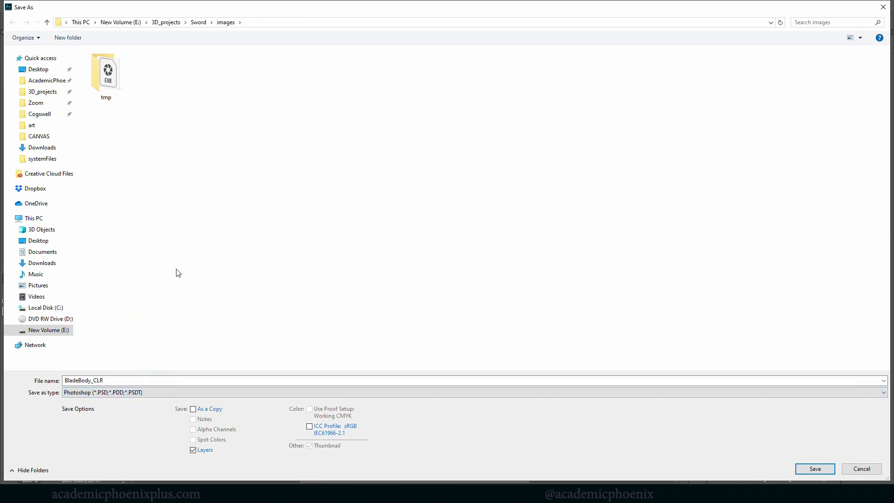
{"action": "left_click", "coordinate": [814, 468]}
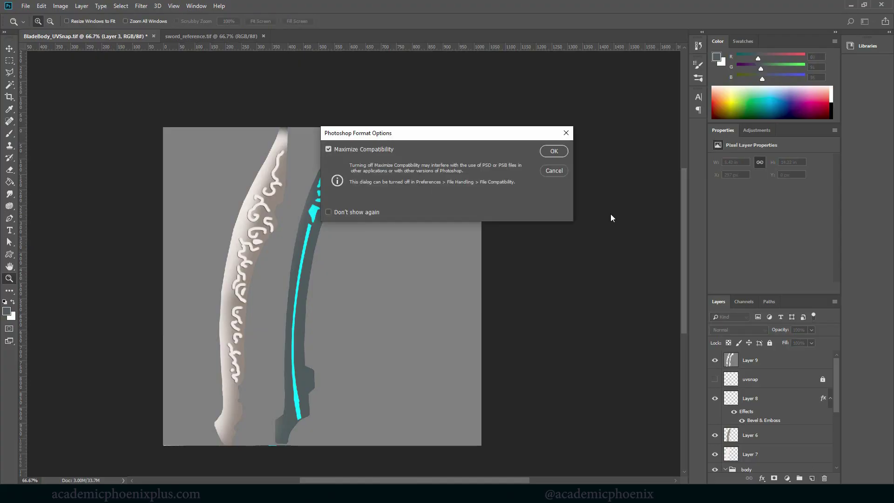
{"action": "left_click", "coordinate": [554, 151]}
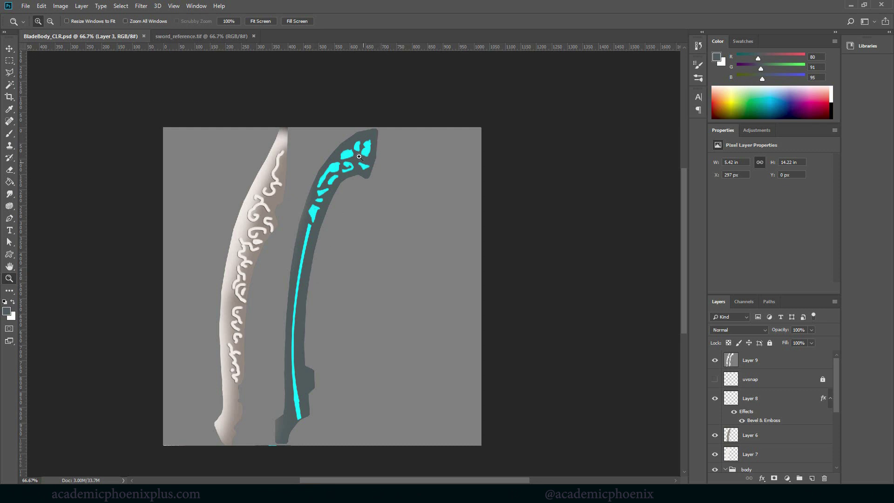
Step: Hide Layers 3, 9, 8, 6 and 7 so only the cyan glow shapes remain
{"action": "left_click_drag", "start_coordinate": [838, 391], "coordinate": [843, 446]}
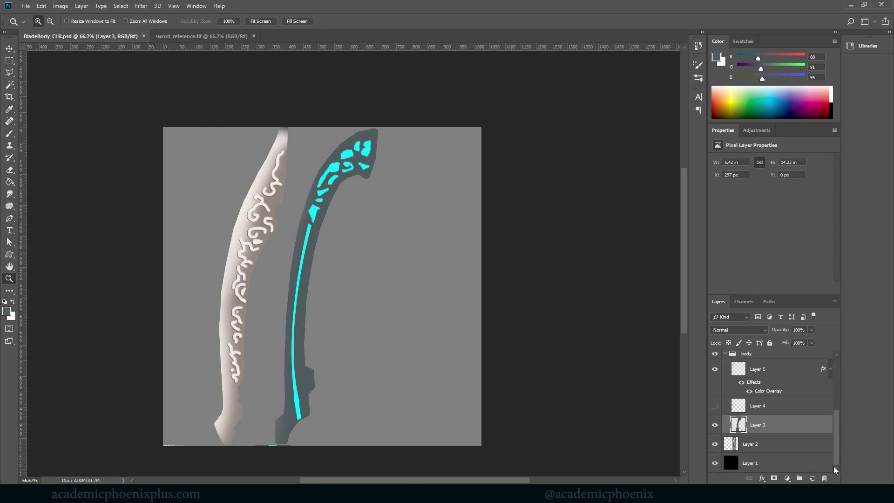
{"action": "left_click", "coordinate": [714, 424]}
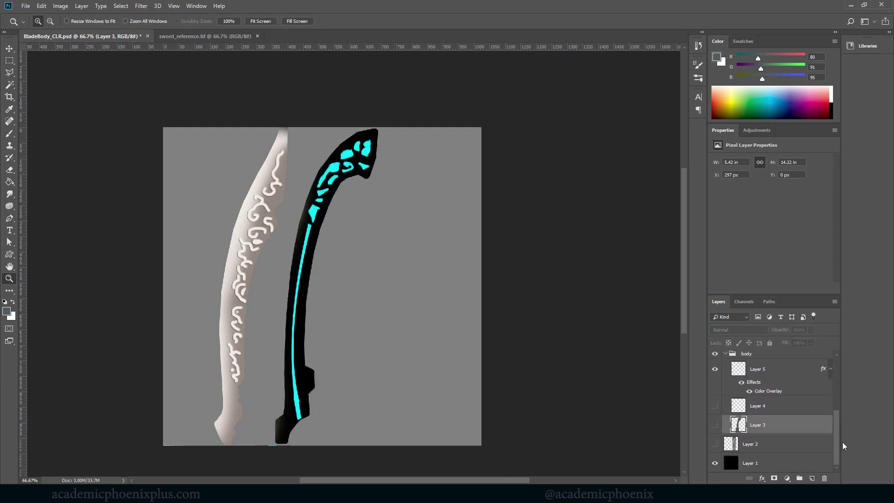
{"action": "left_click_drag", "start_coordinate": [842, 442], "coordinate": [839, 377]}
{"action": "left_click", "coordinate": [715, 360]}
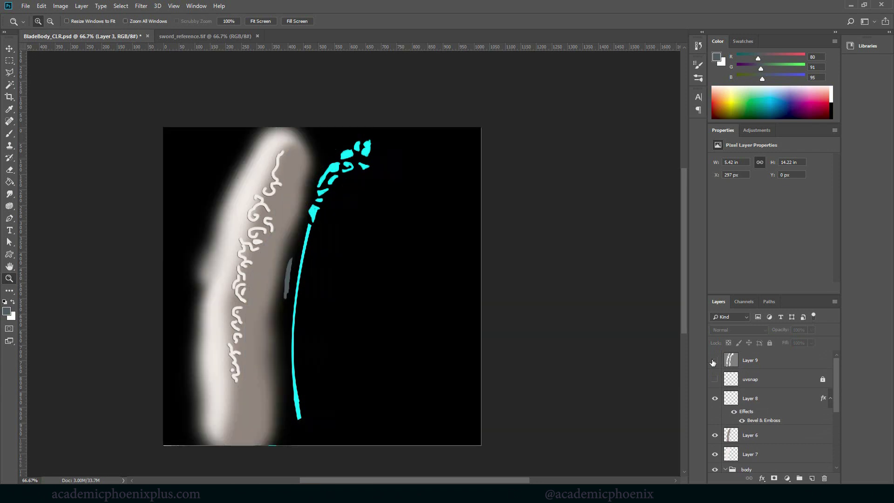
{"action": "left_click", "coordinate": [715, 398]}
{"action": "left_click", "coordinate": [715, 434]}
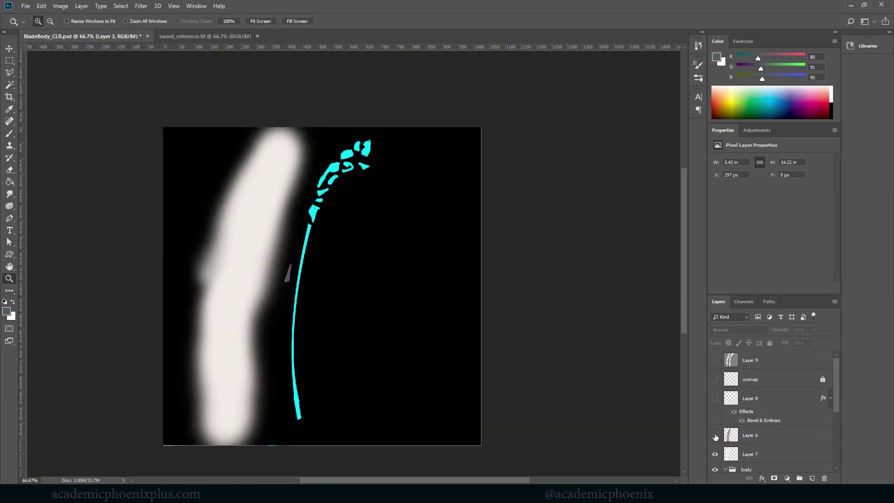
{"action": "left_click", "coordinate": [714, 454]}
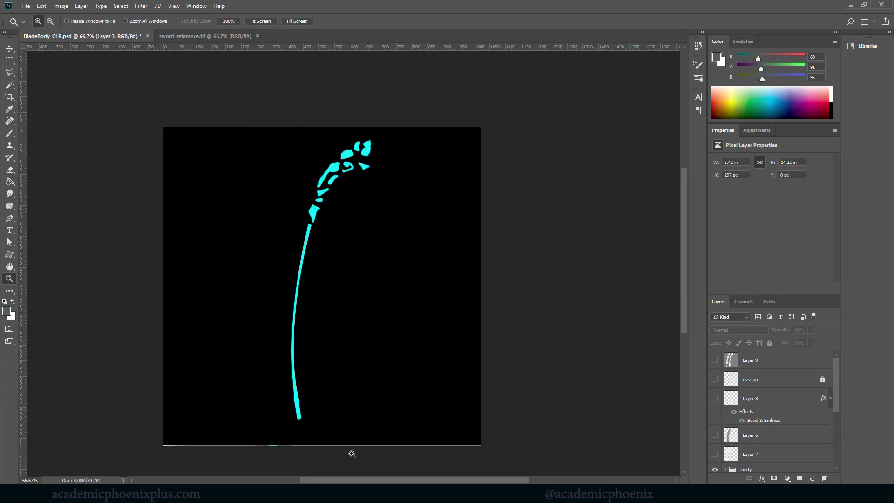
Step: Save a copy as BladeBody_EMISS, then show Layer 9 again
{"action": "key", "text": "ctrl+shift+s"}
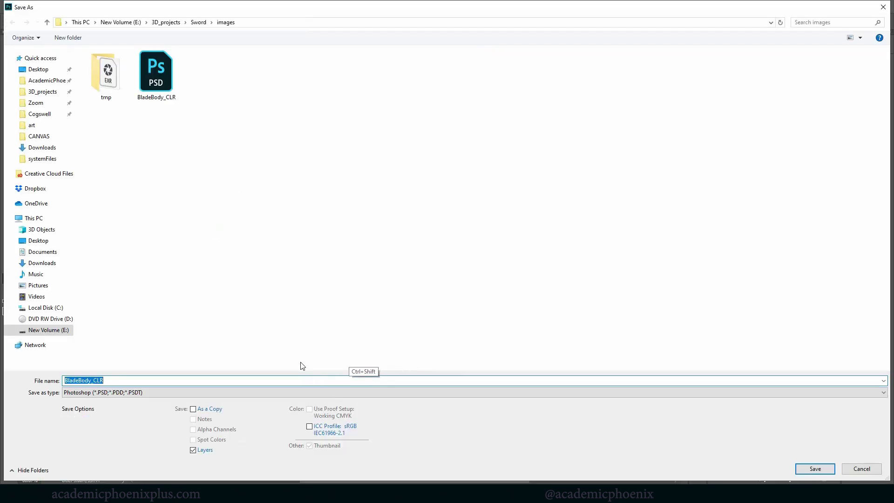
{"action": "key", "text": "End"}
{"action": "key", "text": "BackSpace"}
{"action": "key", "text": "BackSpace"}
{"action": "key", "text": "BackSpace"}
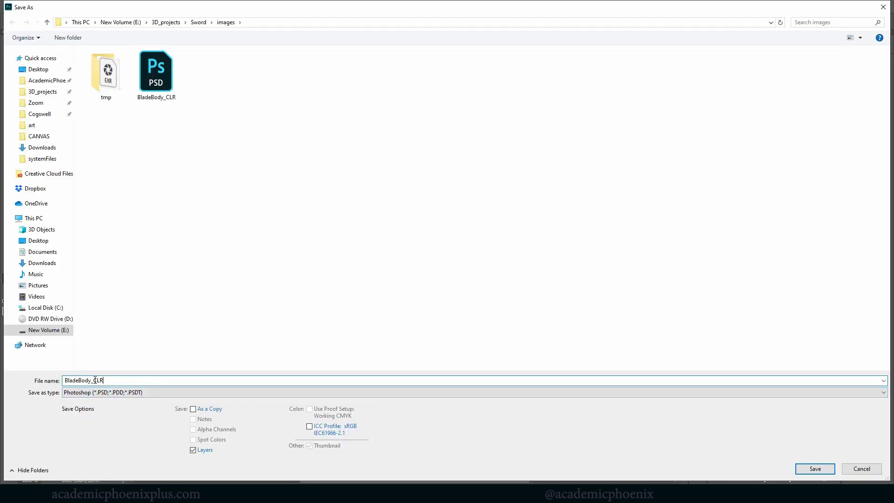
{"action": "type", "text": "EMISS"}
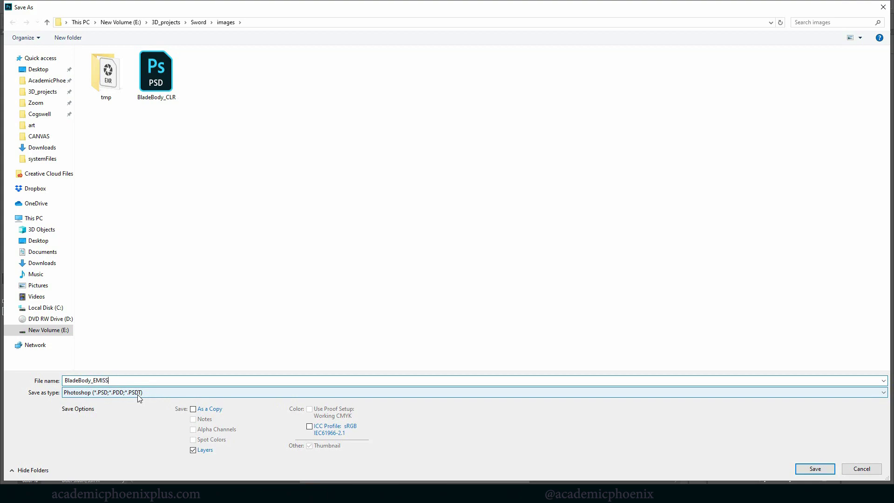
{"action": "key", "text": "Return"}
{"action": "key", "text": "Return"}
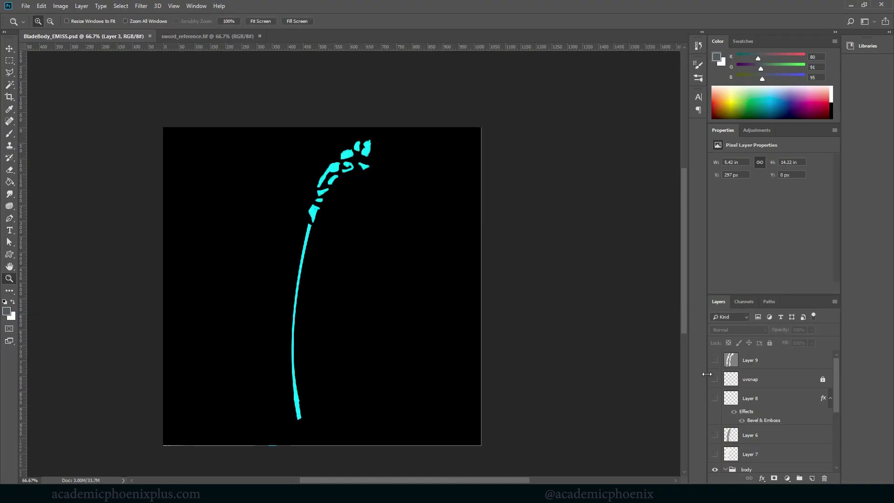
{"action": "left_click", "coordinate": [715, 360]}
Step: In Maya, assign a new aiStandardSurface named bladeBody_shader to large_blade_geo
{"action": "left_click", "coordinate": [408, 468]}
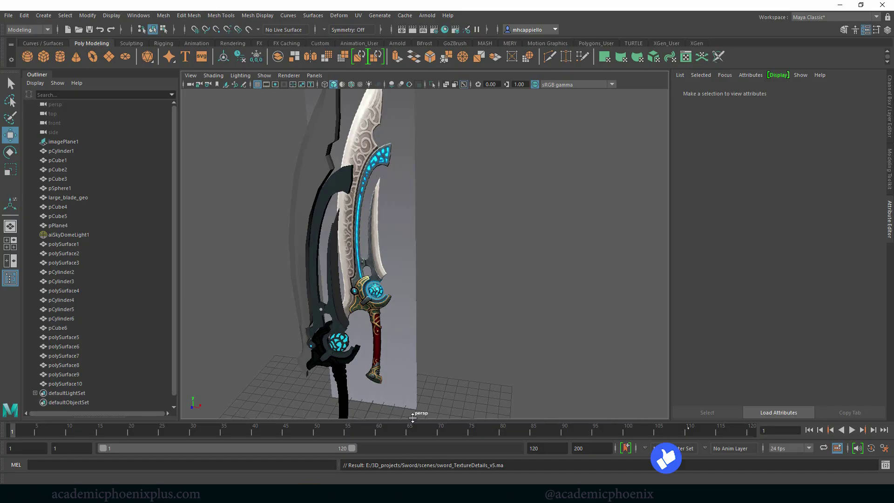
{"action": "left_click", "coordinate": [325, 174], "text": "shift"}
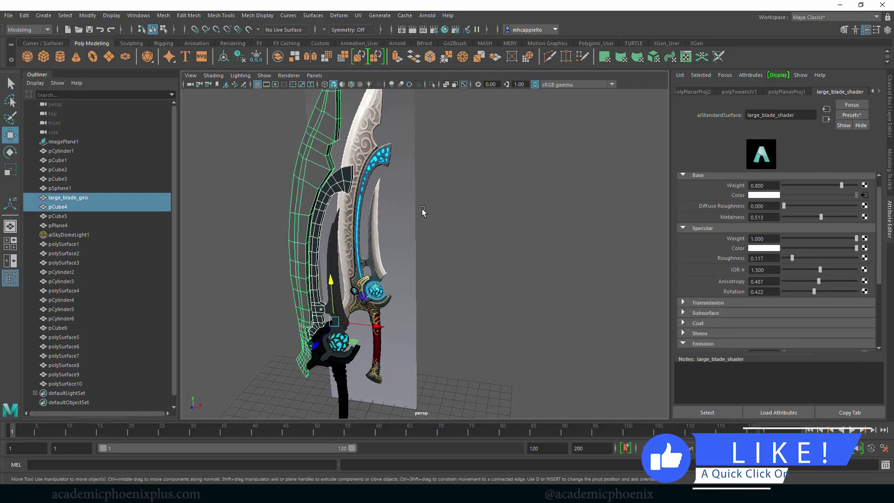
{"action": "right_click_drag", "start_coordinate": [319, 230], "coordinate": [321, 409]}
{"action": "left_click", "coordinate": [326, 238]}
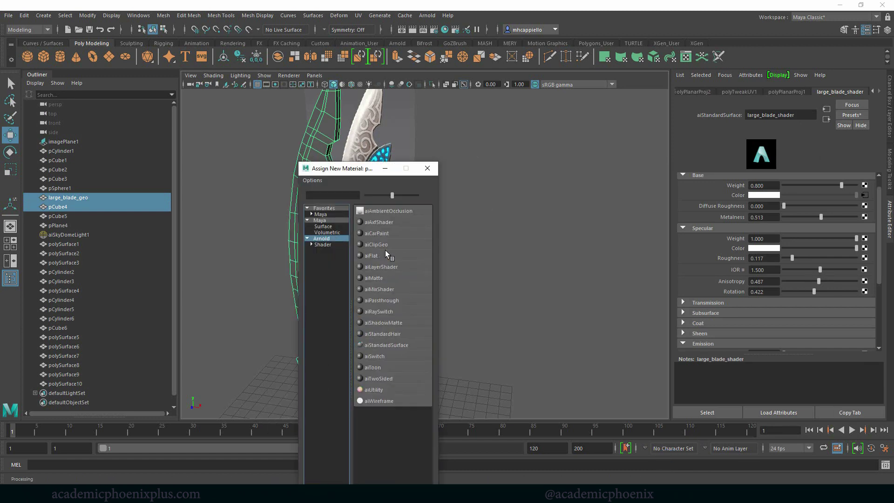
{"action": "left_click", "coordinate": [408, 345]}
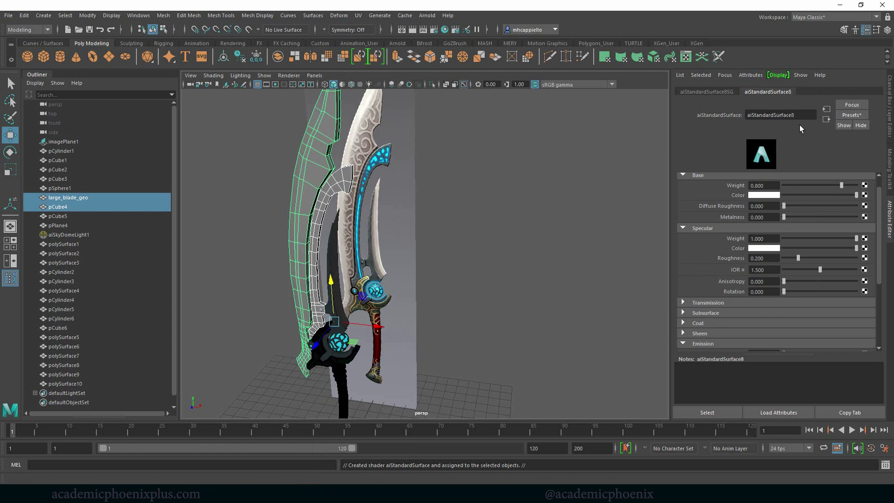
{"action": "type", "text": "bk"}
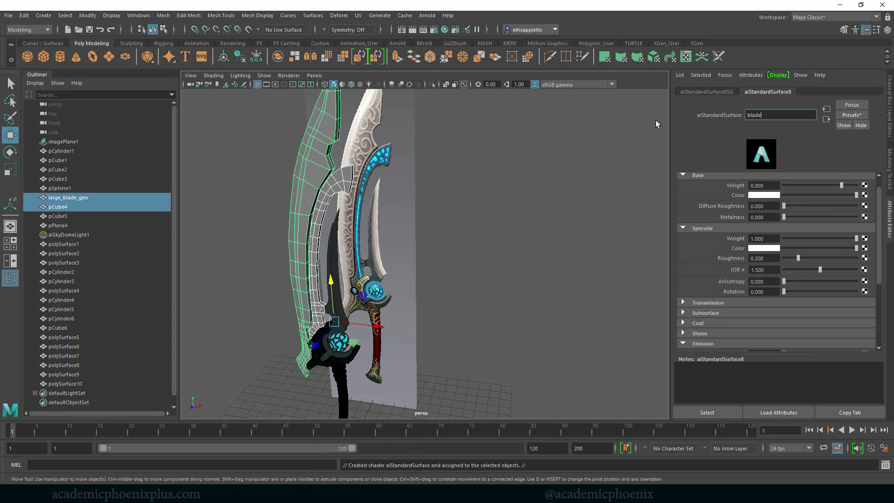
{"action": "type", "text": "adeBody_shader"}
{"action": "key", "text": "Return"}
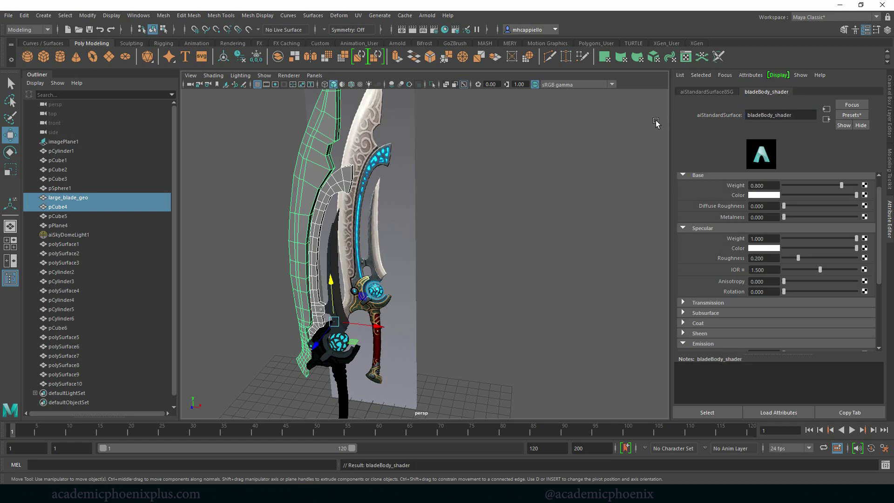
Step: Map the shader's base colour to a File texture loading images\BladeBody_CLR.psd
{"action": "left_click", "coordinate": [864, 195]}
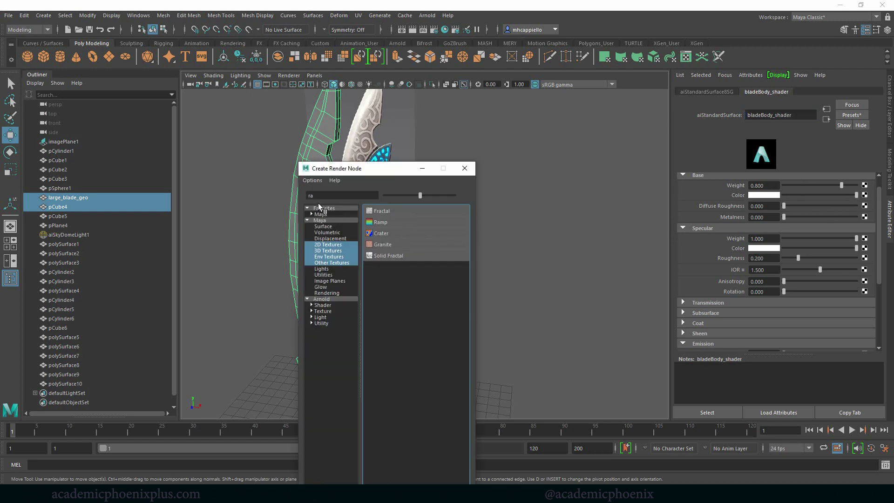
{"action": "type", "text": "ra"}
{"action": "key", "text": "BackSpace"}
{"action": "key", "text": "BackSpace"}
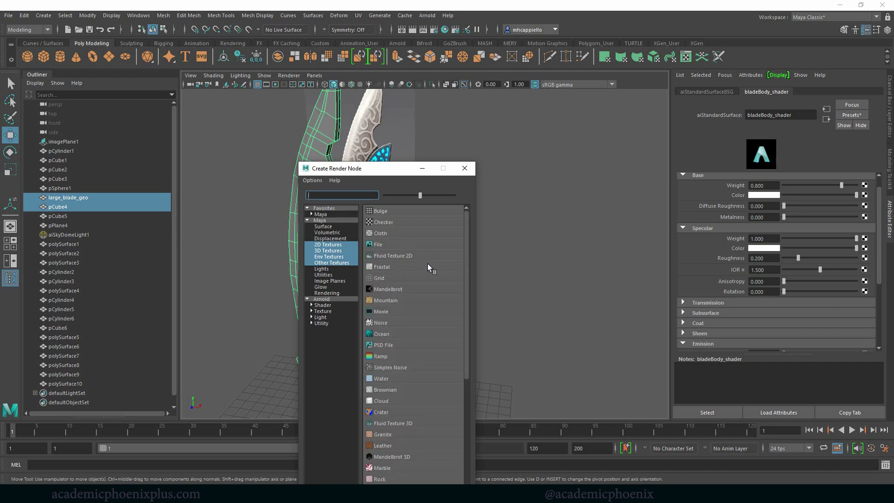
{"action": "left_click", "coordinate": [378, 244]}
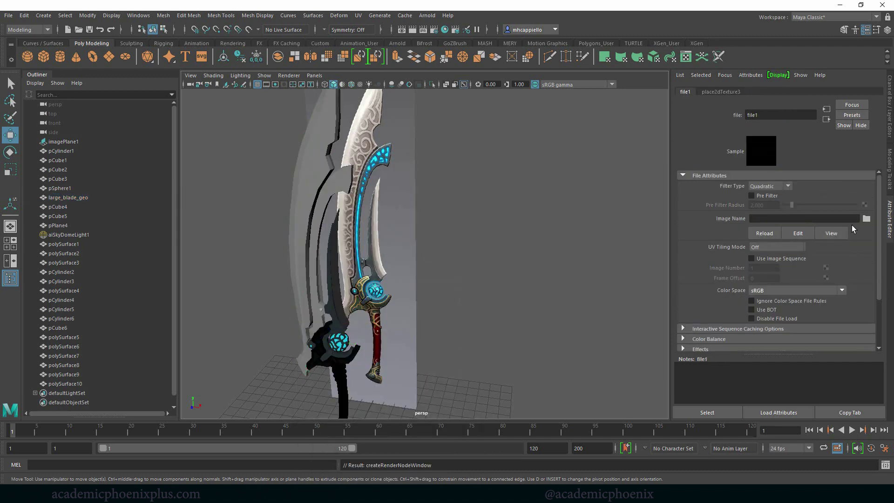
{"action": "left_click", "coordinate": [867, 218]}
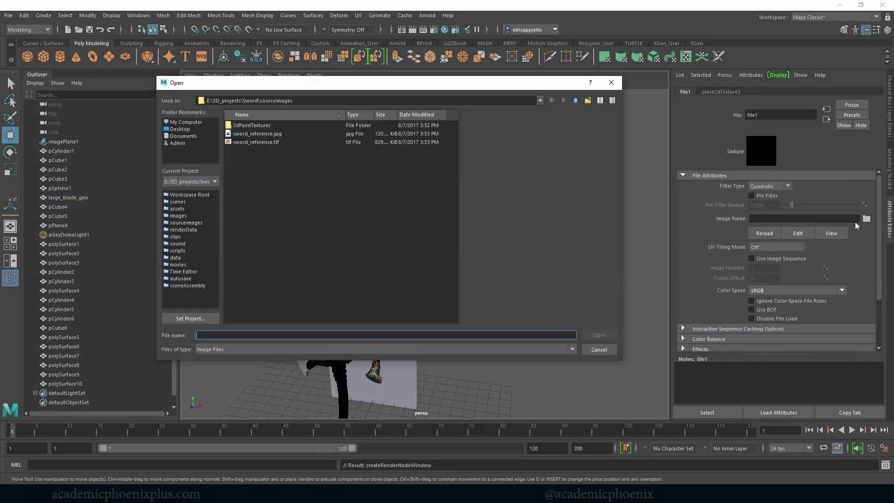
{"action": "left_click", "coordinate": [576, 100]}
{"action": "double_click", "coordinate": [248, 170]}
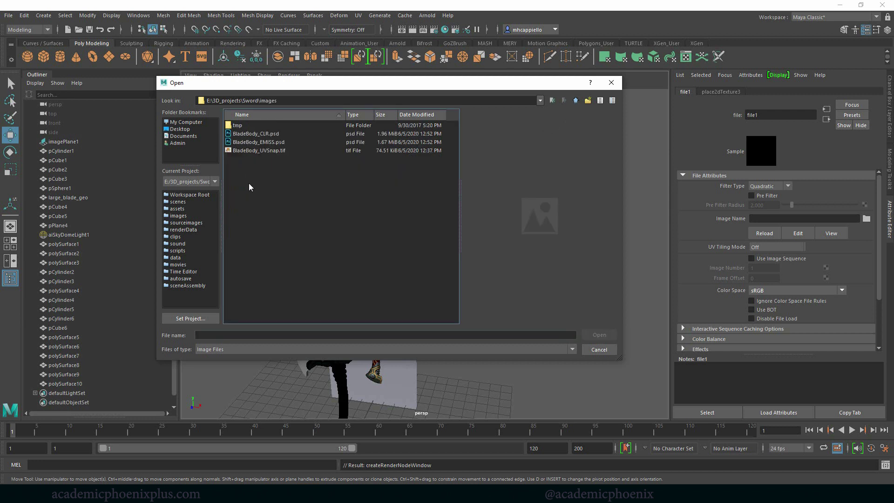
{"action": "double_click", "coordinate": [268, 135]}
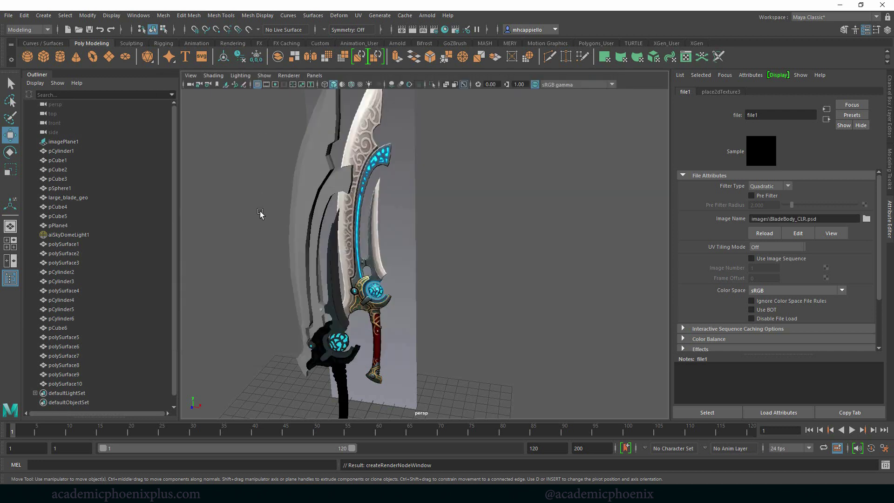
{"action": "left_click", "coordinate": [260, 213]}
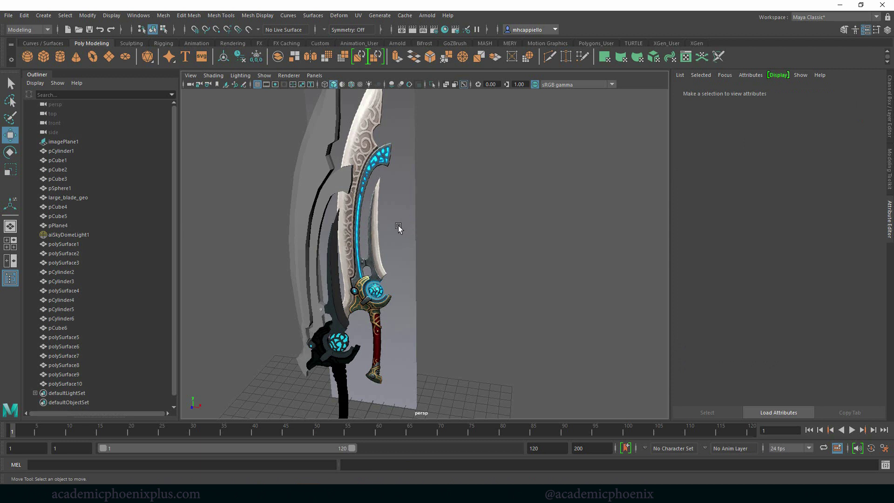
Step: Show textures in the viewport and freeze transformations on pCube4 and large_blade_geo
{"action": "key", "text": "6"}
{"action": "mouse_move", "coordinate": [399, 220]}
{"action": "left_mouse_down", "text": "alt"}
{"action": "mouse_move", "coordinate": [439, 226]}
{"action": "mouse_move", "coordinate": [425, 232]}
{"action": "mouse_move", "coordinate": [359, 164]}
{"action": "left_mouse_up", "text": "alt"}
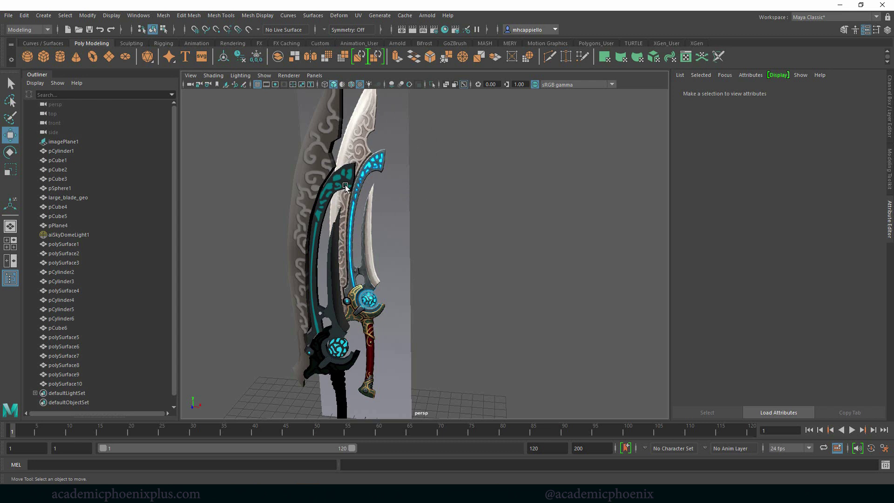
{"action": "left_click", "coordinate": [345, 186]}
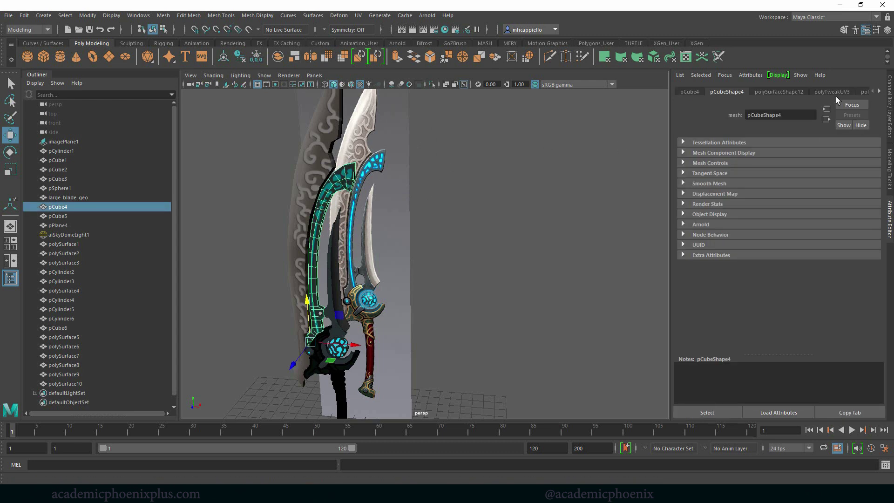
{"action": "left_click", "coordinate": [290, 131], "text": "shift"}
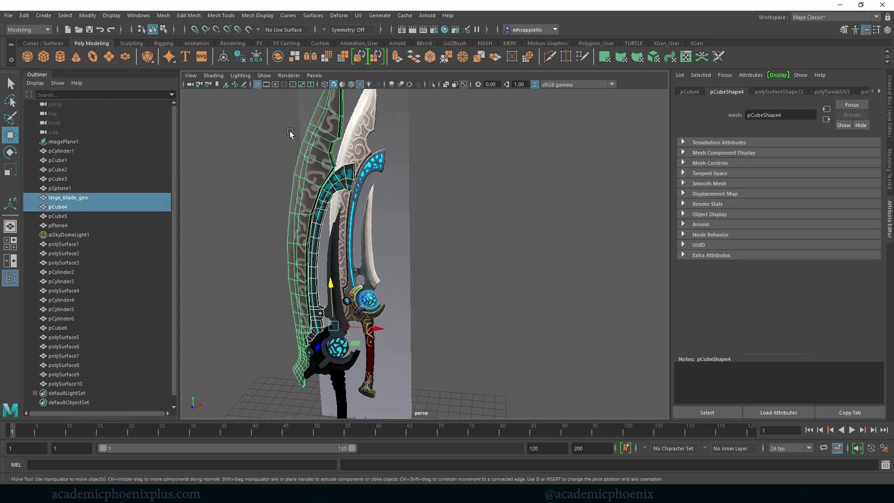
{"action": "left_click", "coordinate": [256, 58]}
Step: Set bladeBody_shader's emission weight to 0.773
{"action": "left_click", "coordinate": [818, 91]}
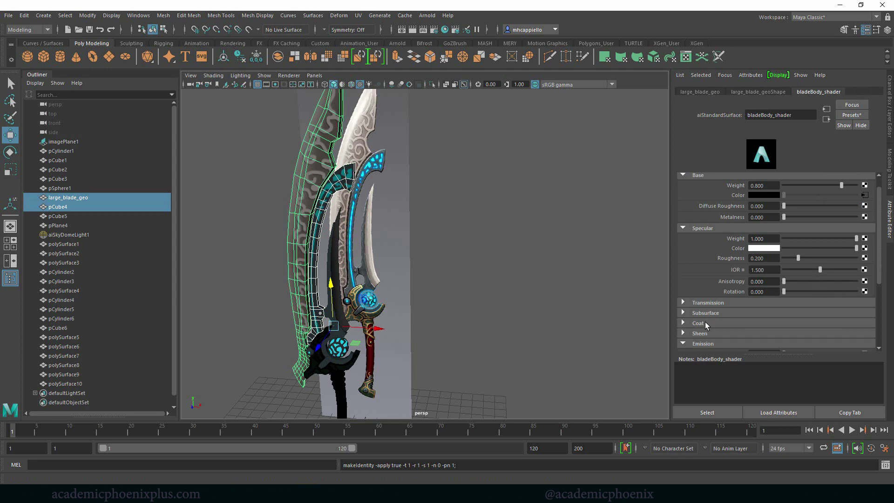
{"action": "left_click", "coordinate": [710, 342]}
{"action": "scroll", "coordinate": [875, 282], "scroll_direction": "down", "scroll_amount": 3}
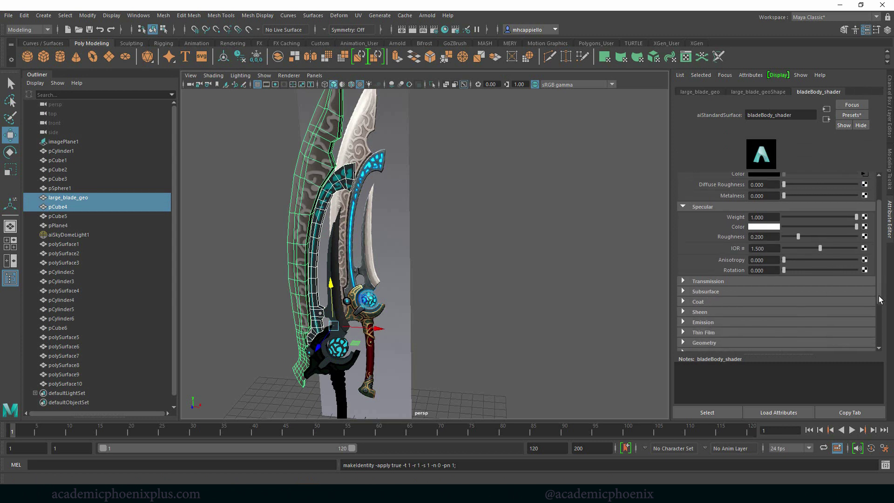
{"action": "left_click", "coordinate": [730, 295]}
{"action": "left_click_drag", "start_coordinate": [783, 305], "coordinate": [839, 306]}
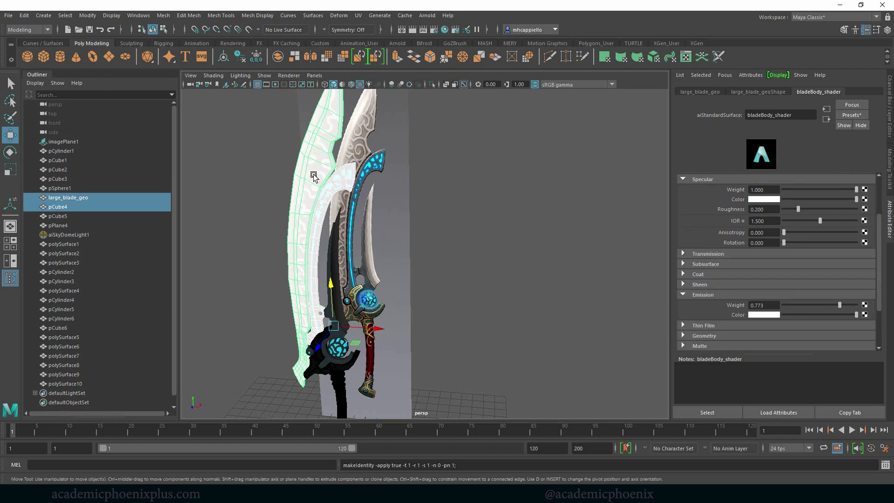
Step: Map emission colour to a File texture loading BladeBody_EMISS.psd and start an Arnold render
{"action": "left_click", "coordinate": [864, 314]}
{"action": "left_click", "coordinate": [390, 246]}
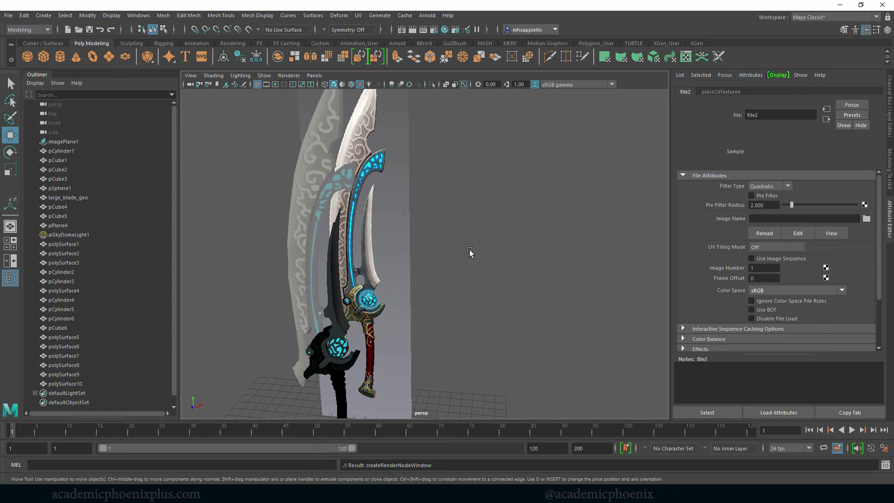
{"action": "left_click", "coordinate": [866, 218]}
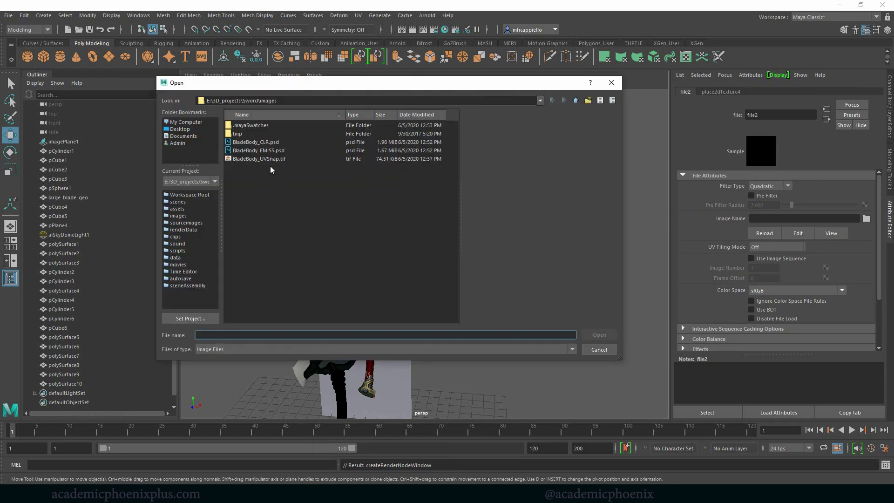
{"action": "double_click", "coordinate": [274, 150]}
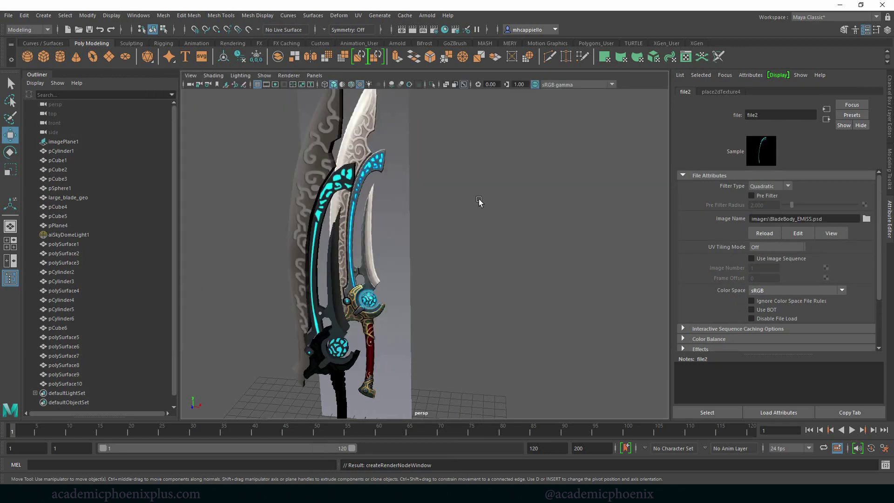
{"action": "left_click_drag", "start_coordinate": [463, 244], "coordinate": [454, 215], "text": "alt"}
{"action": "mouse_move", "coordinate": [455, 215]}
{"action": "right_mouse_down", "text": "alt"}
{"action": "mouse_move", "coordinate": [407, 219]}
{"action": "mouse_move", "coordinate": [460, 213]}
{"action": "right_mouse_up", "text": "alt"}
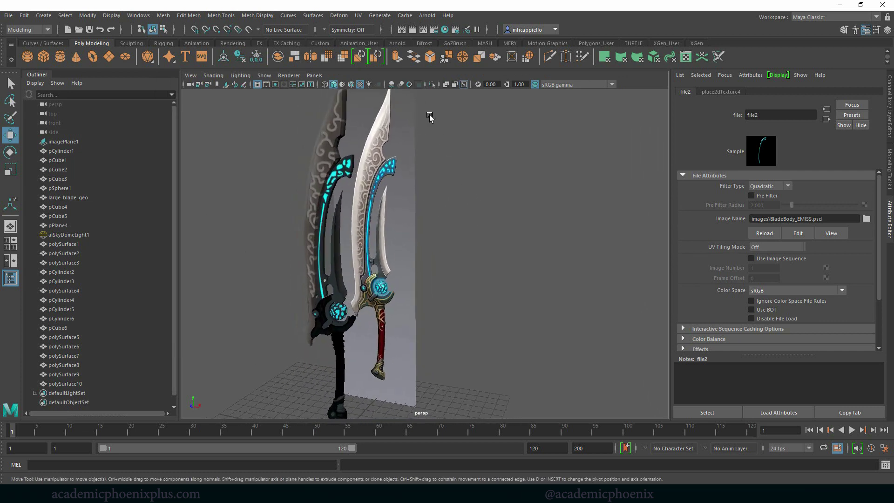
{"action": "left_click", "coordinate": [424, 15]}
Step: Re-render the sword in the Arnold RenderView from a slightly orbited angle
{"action": "left_click", "coordinate": [440, 32]}
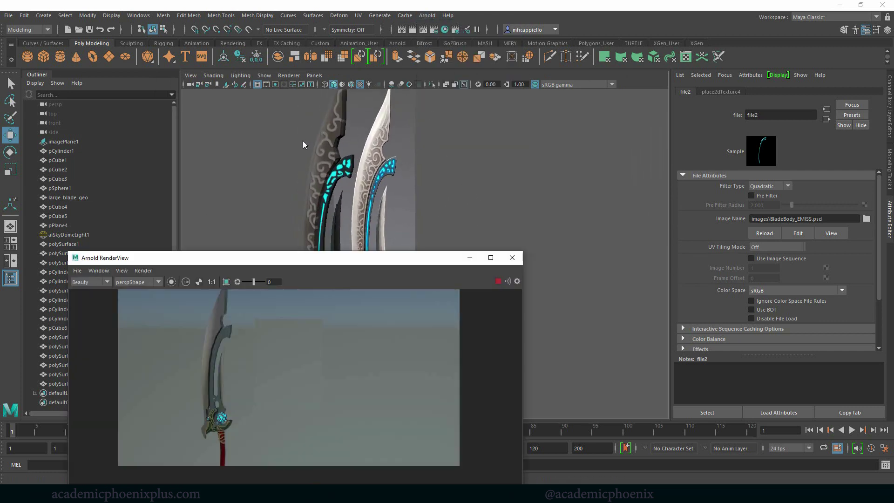
{"action": "left_click_drag", "start_coordinate": [395, 259], "coordinate": [395, 212]}
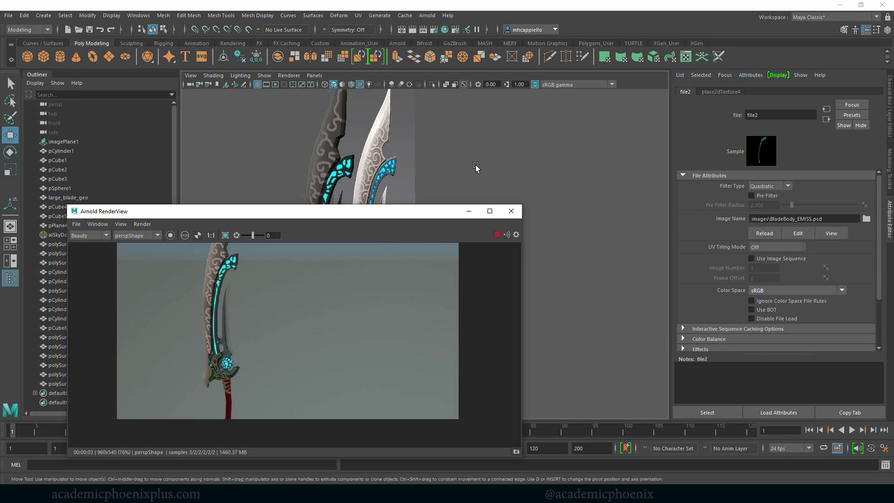
{"action": "left_click_drag", "start_coordinate": [473, 164], "coordinate": [474, 163], "text": "alt"}
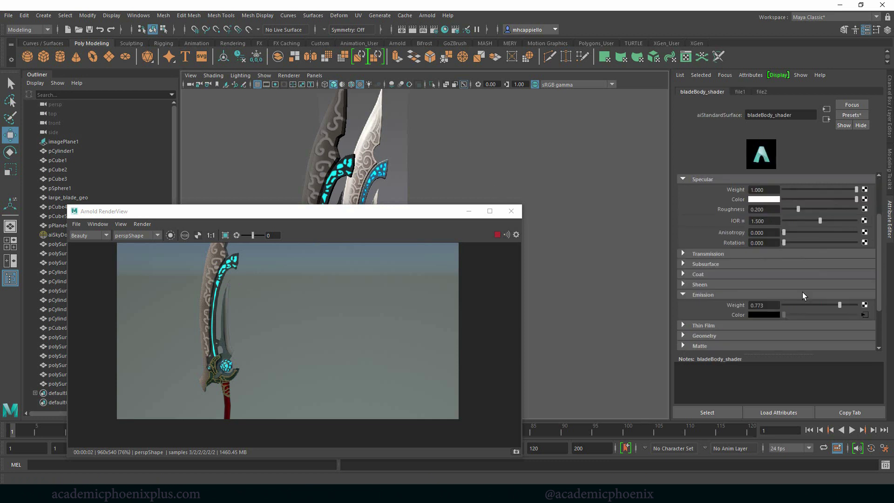
Step: Set base metalness 0.481, specular anisotropy 0.422 and anisotropy rotation 0.442
{"action": "scroll", "coordinate": [875, 229], "scroll_direction": "up", "scroll_amount": 3}
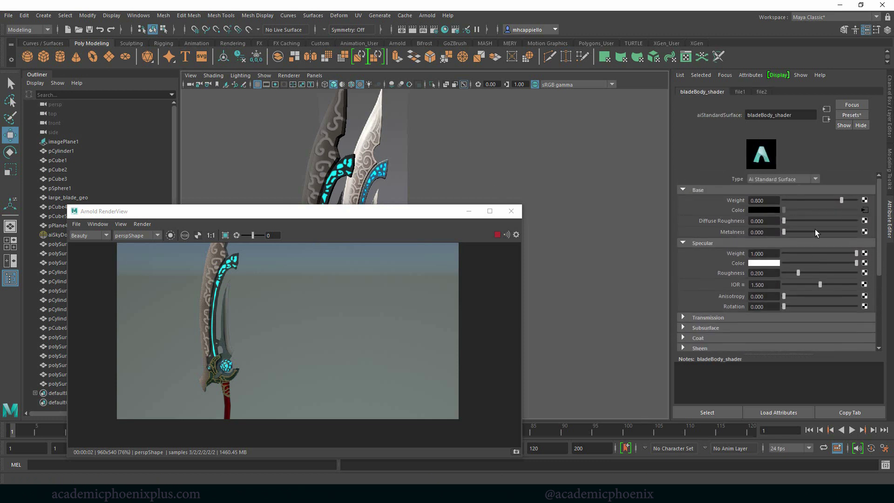
{"action": "left_click", "coordinate": [803, 230]}
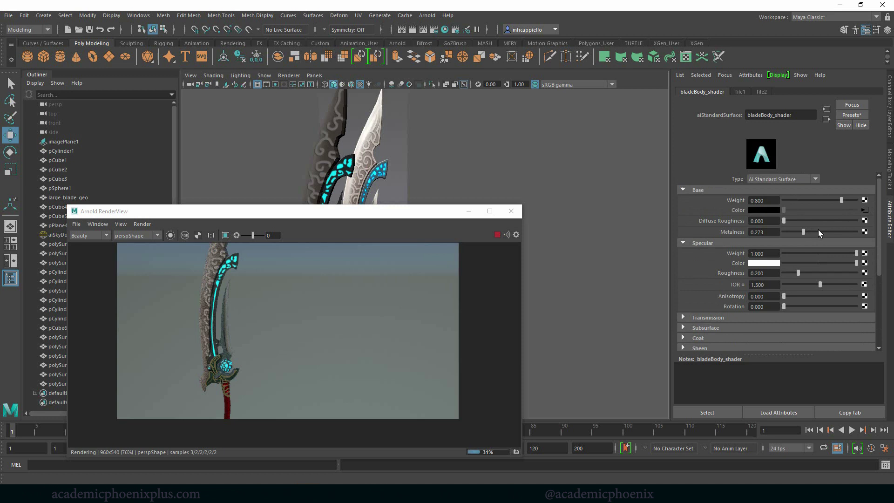
{"action": "left_click", "coordinate": [818, 230]}
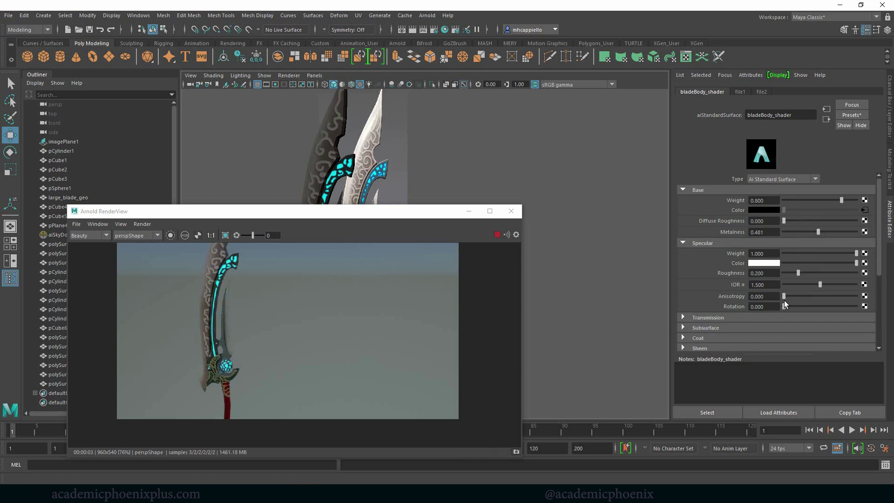
{"action": "left_click", "coordinate": [804, 296]}
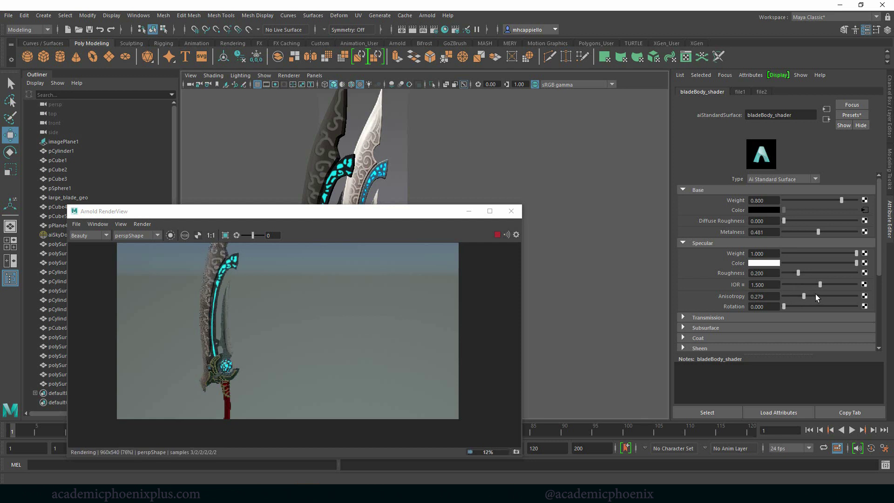
{"action": "left_click", "coordinate": [813, 295]}
{"action": "left_click", "coordinate": [808, 306]}
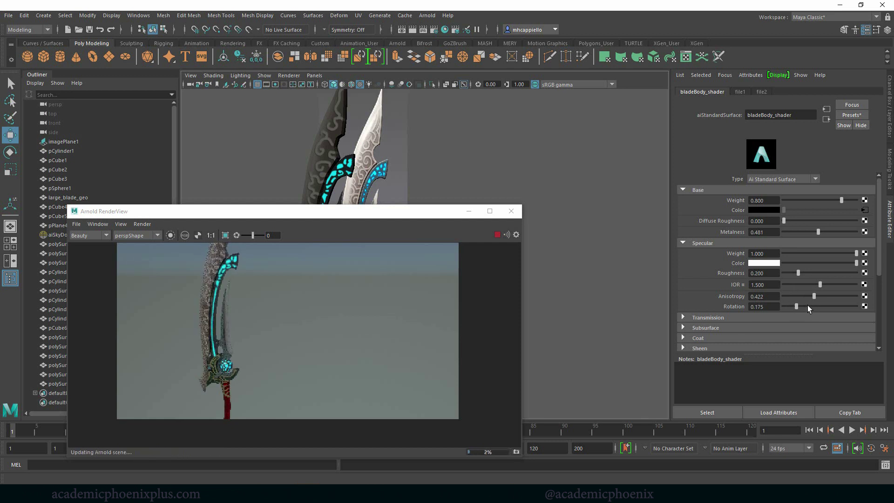
{"action": "left_click_drag", "start_coordinate": [808, 305], "coordinate": [815, 306]}
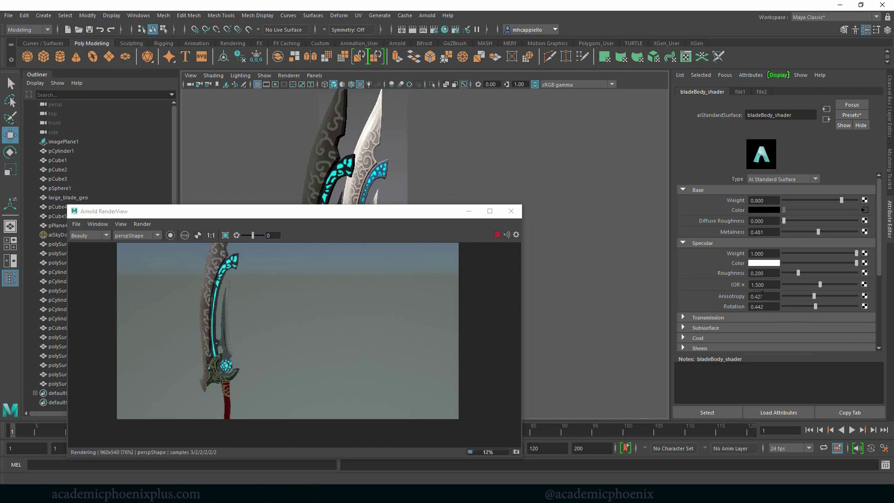
{"action": "left_click_drag", "start_coordinate": [535, 179], "coordinate": [622, 213], "text": "alt"}
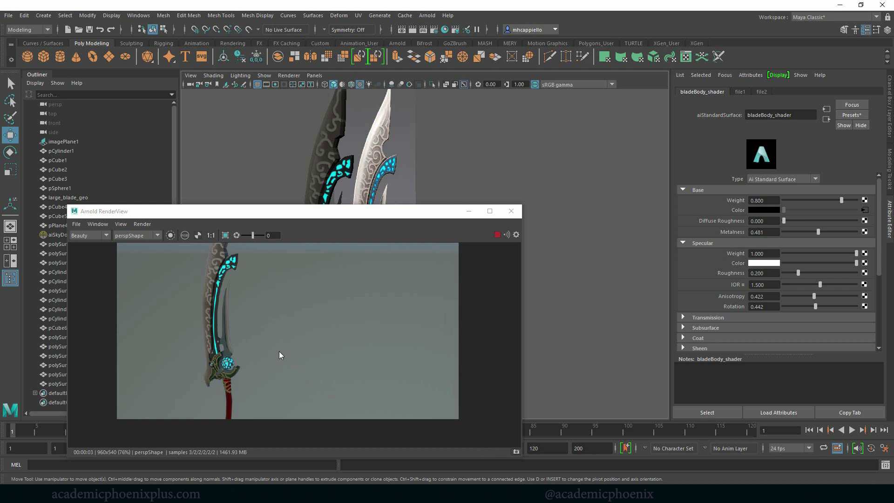
Step: Reframe the sword view and close the Arnold render window, leaving the textured sword visible
{"action": "left_click_drag", "start_coordinate": [548, 202], "coordinate": [527, 208], "text": "alt"}
{"action": "middle_click_drag", "start_coordinate": [526, 208], "coordinate": [516, 221], "text": "alt"}
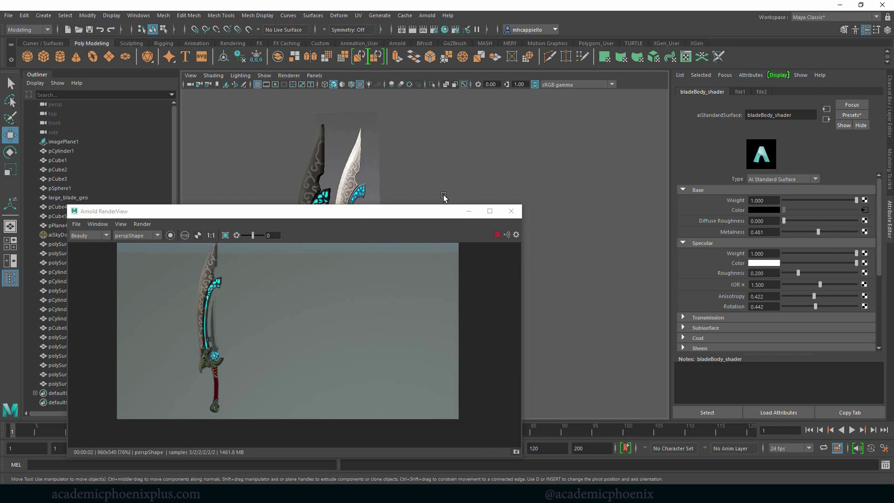
{"action": "left_click", "coordinate": [511, 211]}
{"action": "left_click_drag", "start_coordinate": [455, 252], "coordinate": [436, 254], "text": "alt"}
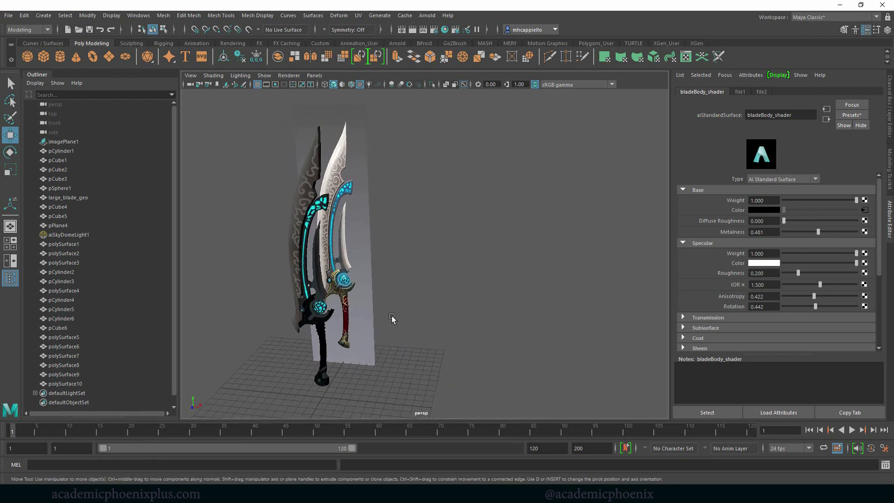